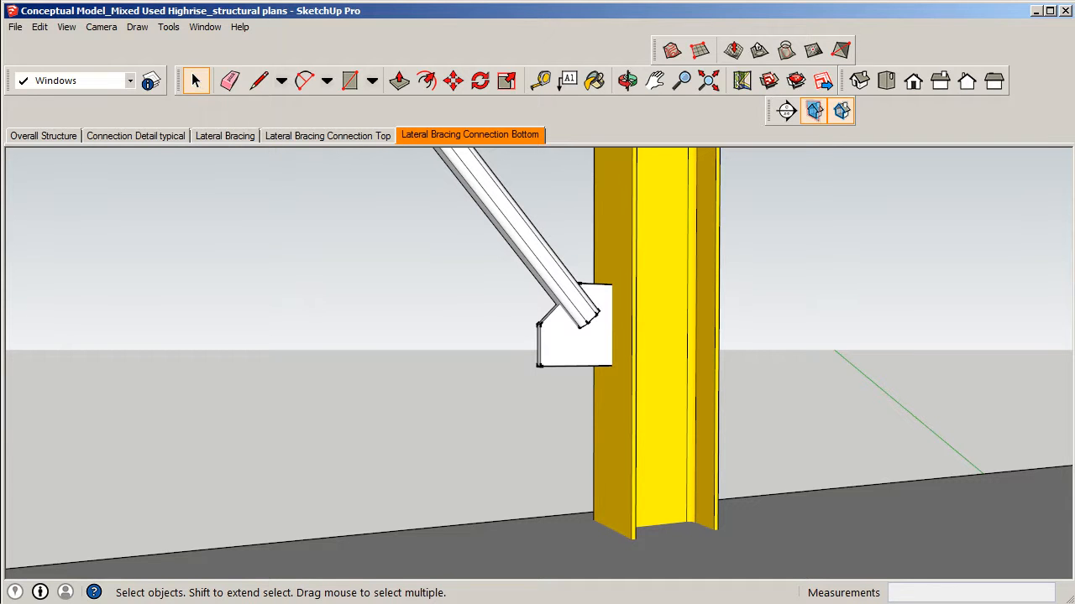
# Switch to LayOut and insert the model "Conceptual Model_Mixed Used Highrise_structural plans" on the S1: Structural Plans page
pyautogui.click(180, 603)
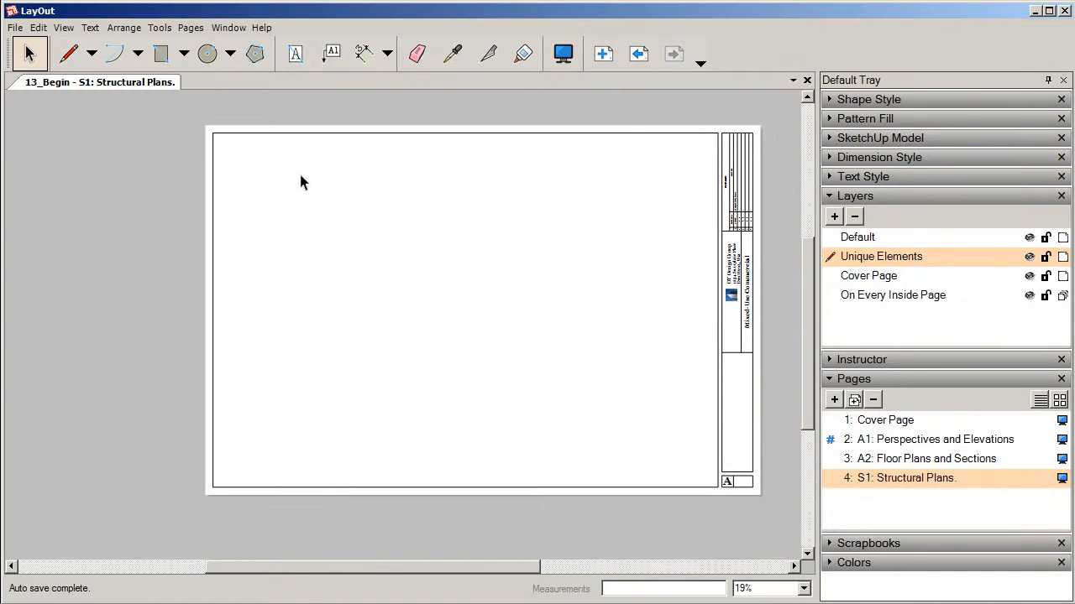
pyautogui.rightClick(302, 176)
pyautogui.click(15, 28)
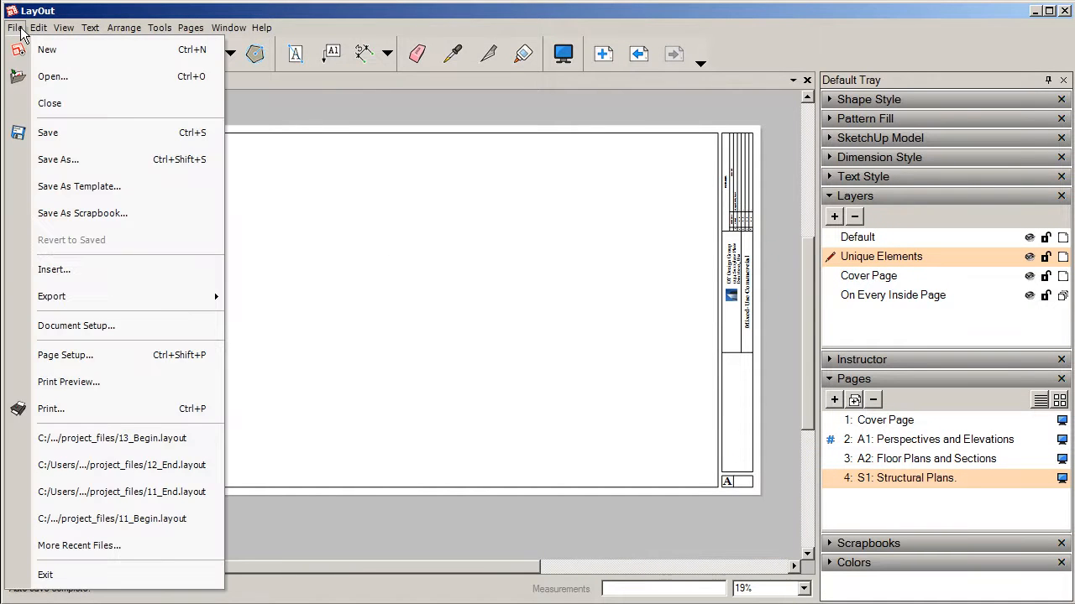
pyautogui.click(71, 267)
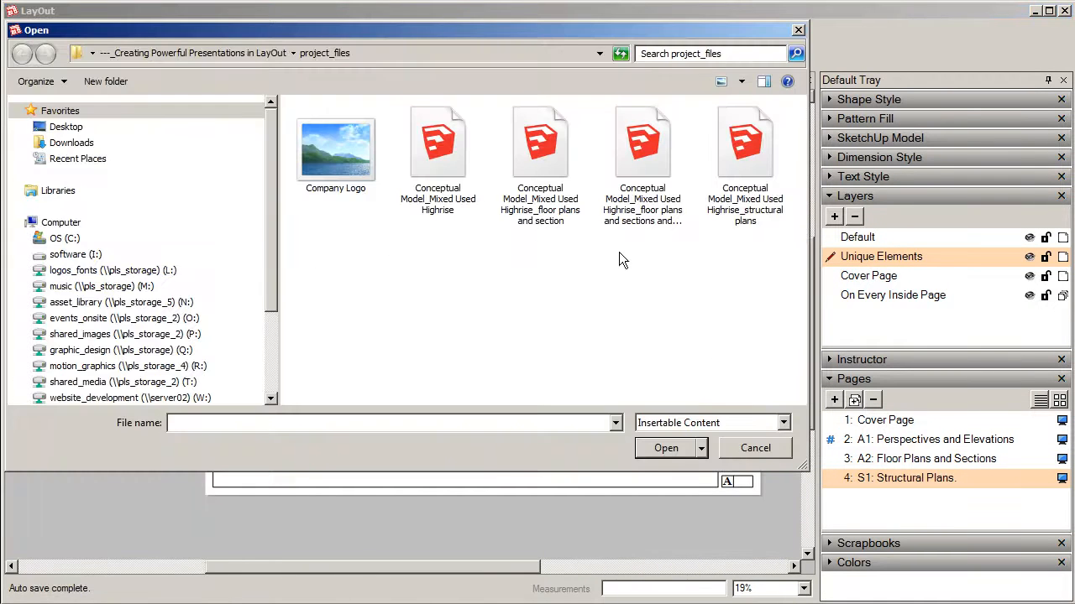
pyautogui.click(741, 217)
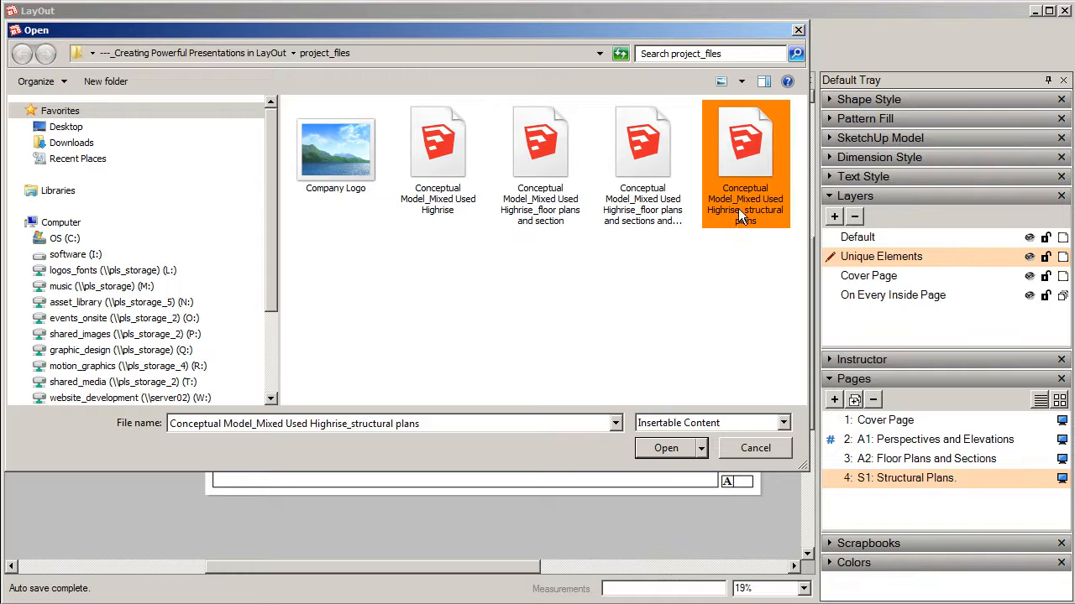
pyautogui.click(666, 448)
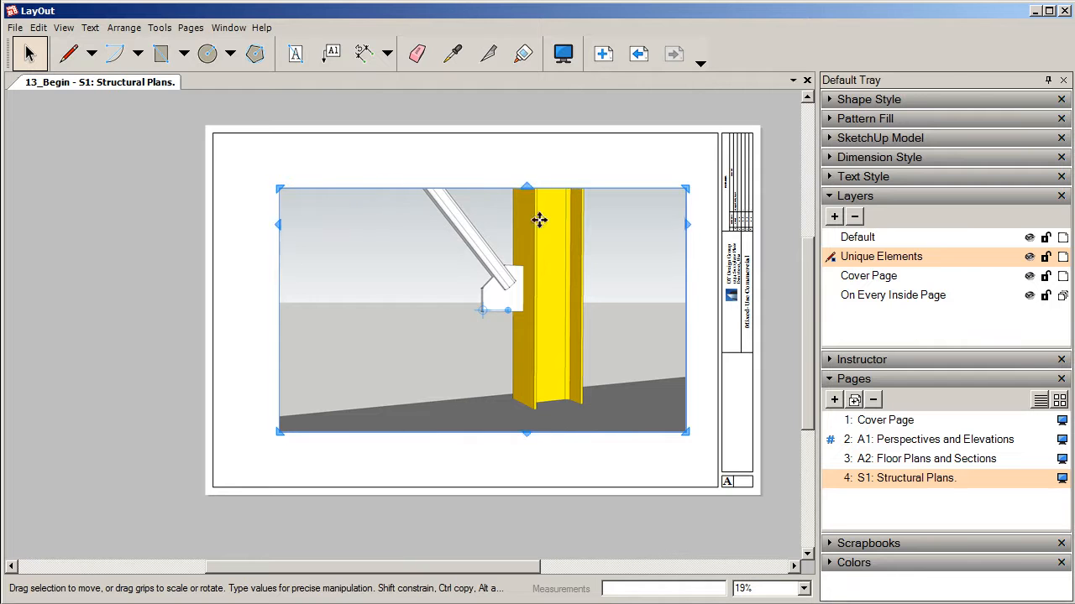
# Shrink the inserted model viewport to about a third of its width and move it to the sheet's lower right area
pyautogui.moveTo(686, 433)
pyautogui.mouseDown()
pyautogui.moveTo(669, 412)
pyautogui.moveTo(406, 278)
pyautogui.mouseUp()
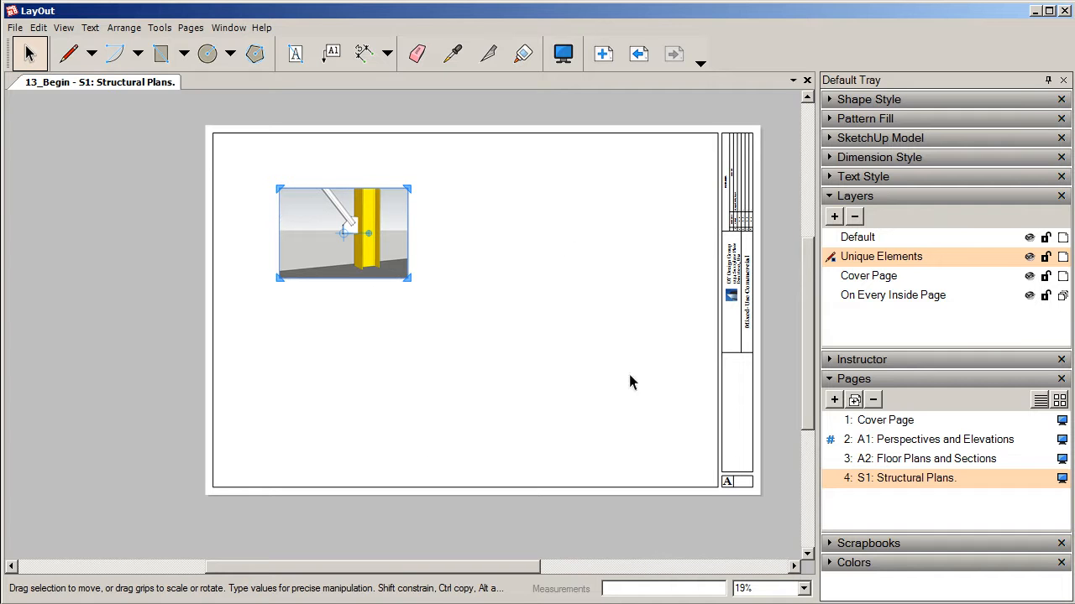
pyautogui.moveTo(318, 221); pyautogui.dragTo(585, 388)
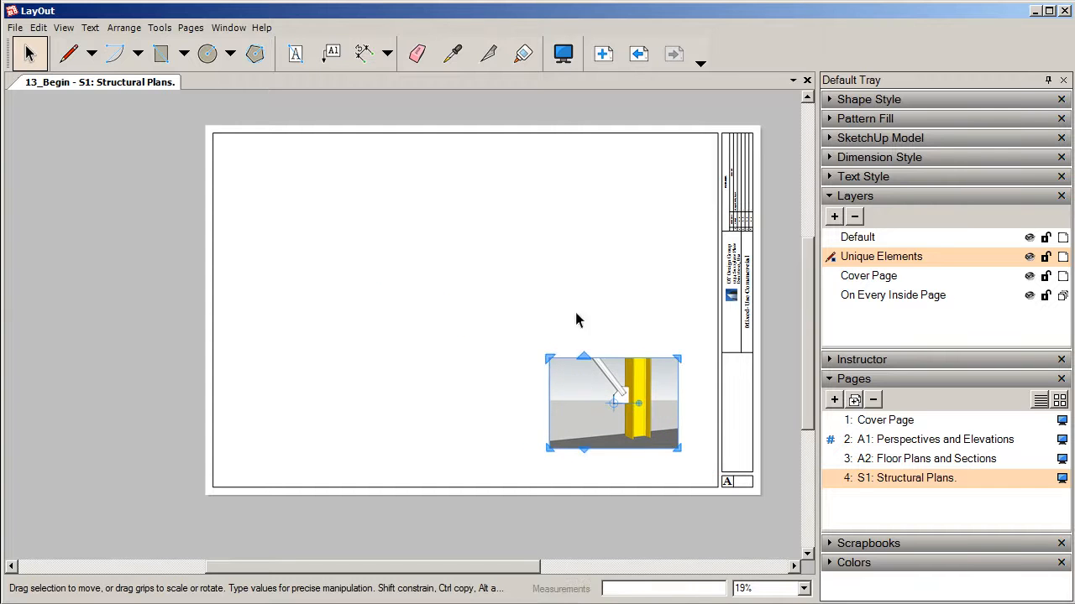
pyautogui.click(548, 304)
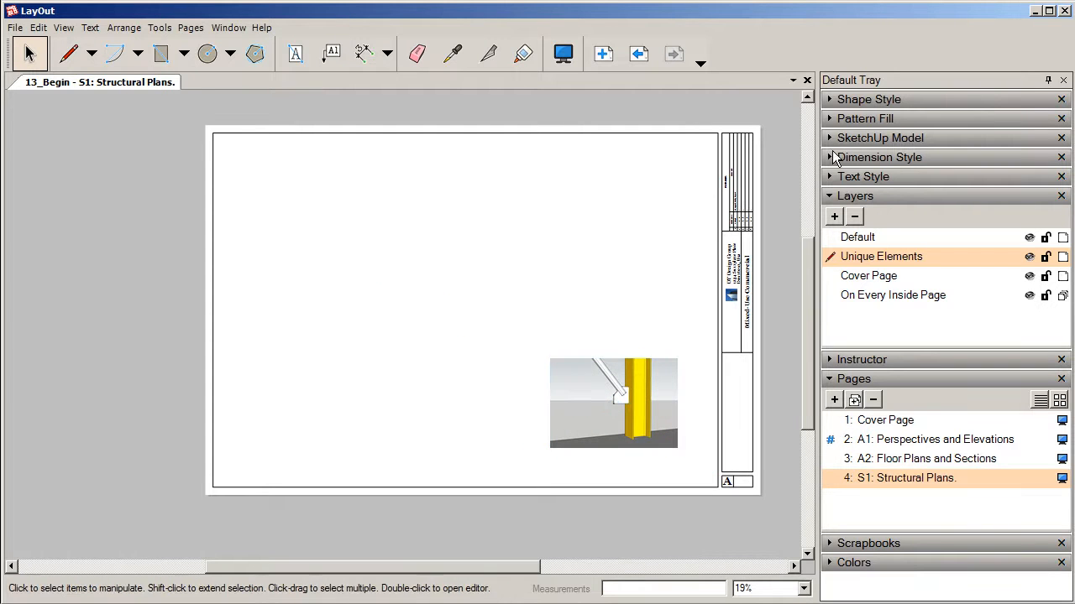
# Copy the viewport straight up the sheet and assign the Lateral Bracing Connection Top scene to the copy
pyautogui.click(831, 139)
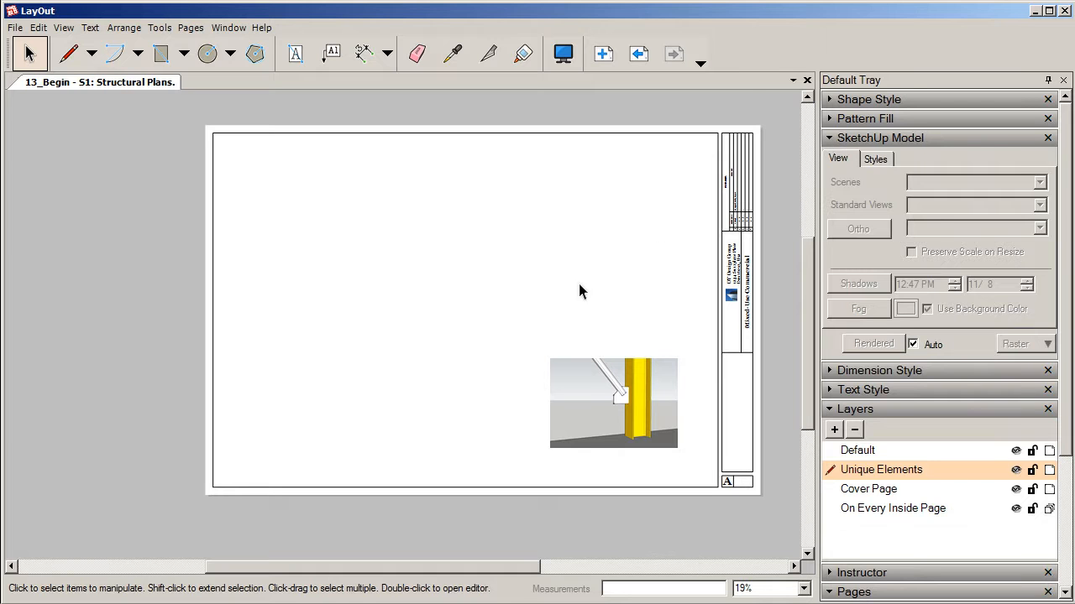
pyautogui.click(578, 369)
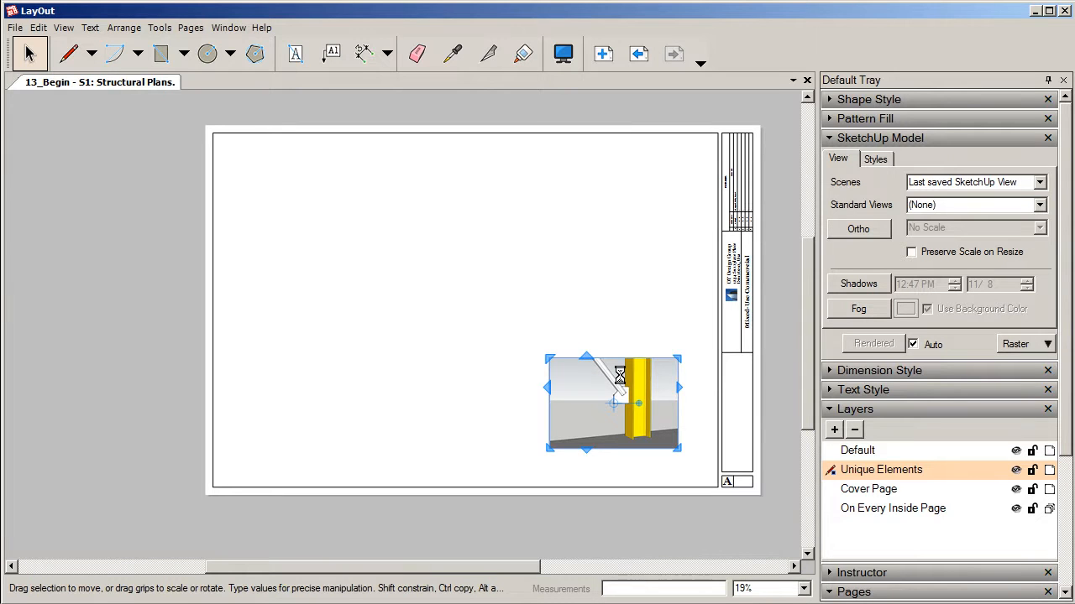
pyautogui.moveTo(589, 382)
pyautogui.mouseDown()
pyautogui.moveTo(598, 346)
pyautogui.moveTo(590, 199)
pyautogui.mouseUp()
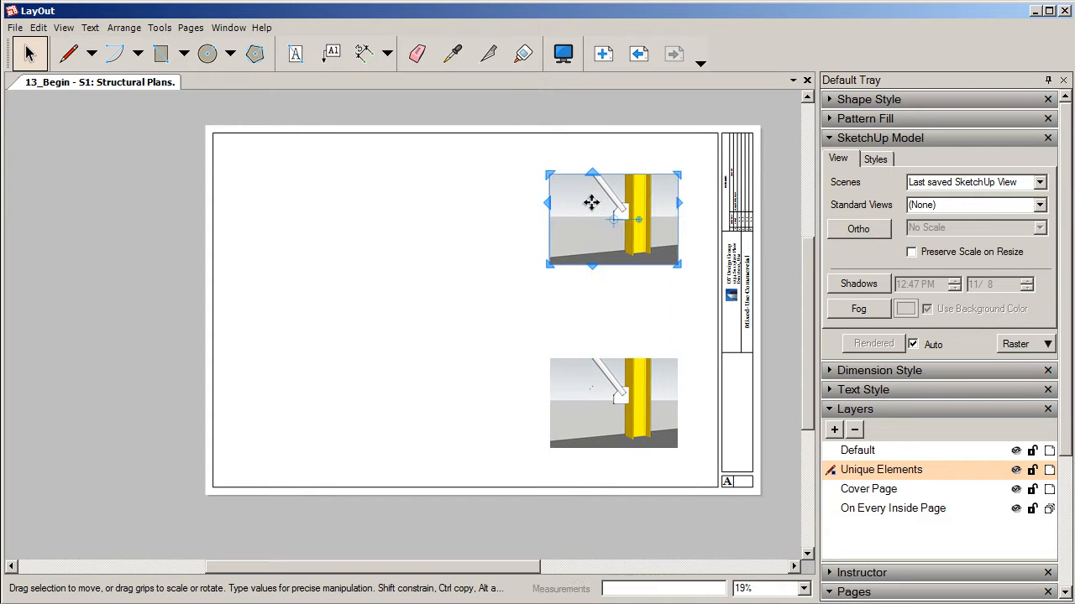
pyautogui.click(1040, 182)
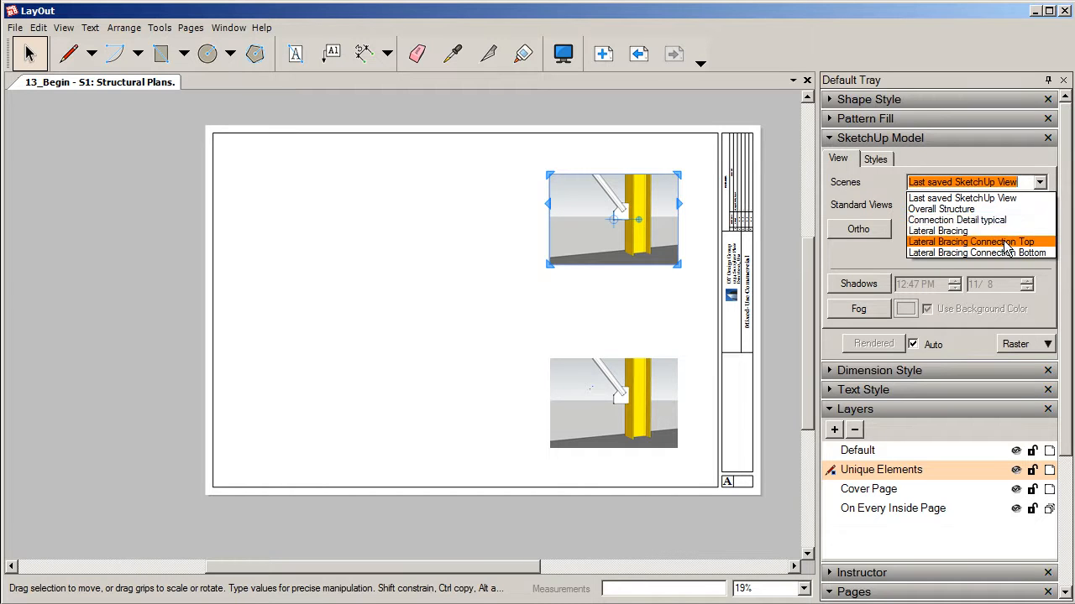
pyautogui.click(1003, 242)
pyautogui.click(662, 313)
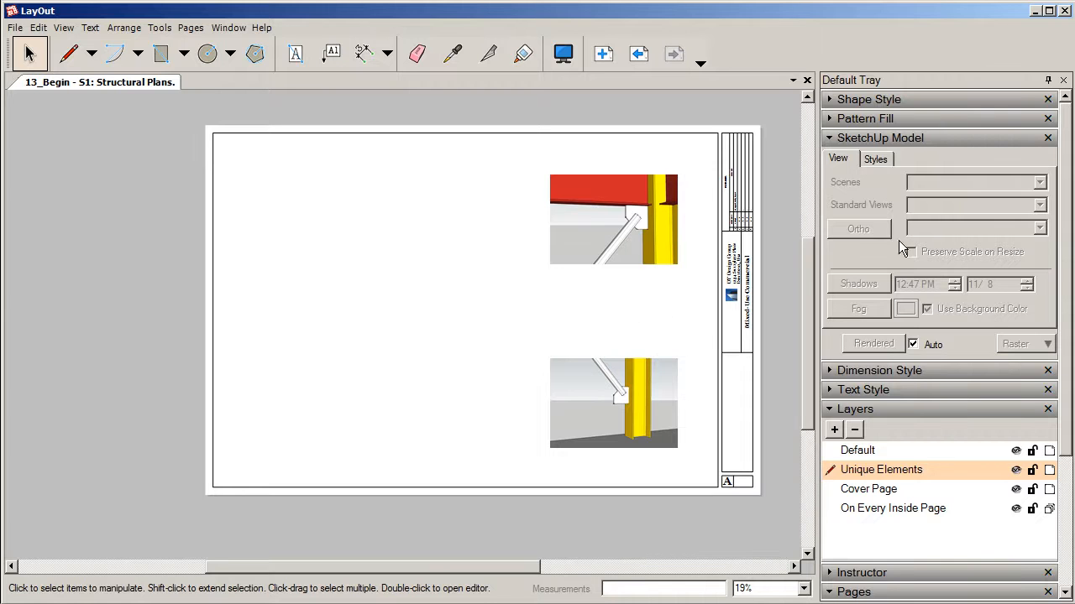
# Copy the top connection viewport to the sheet's left half, enlarge the copy and assign it the Lateral Bracing scene
pyautogui.click(623, 237)
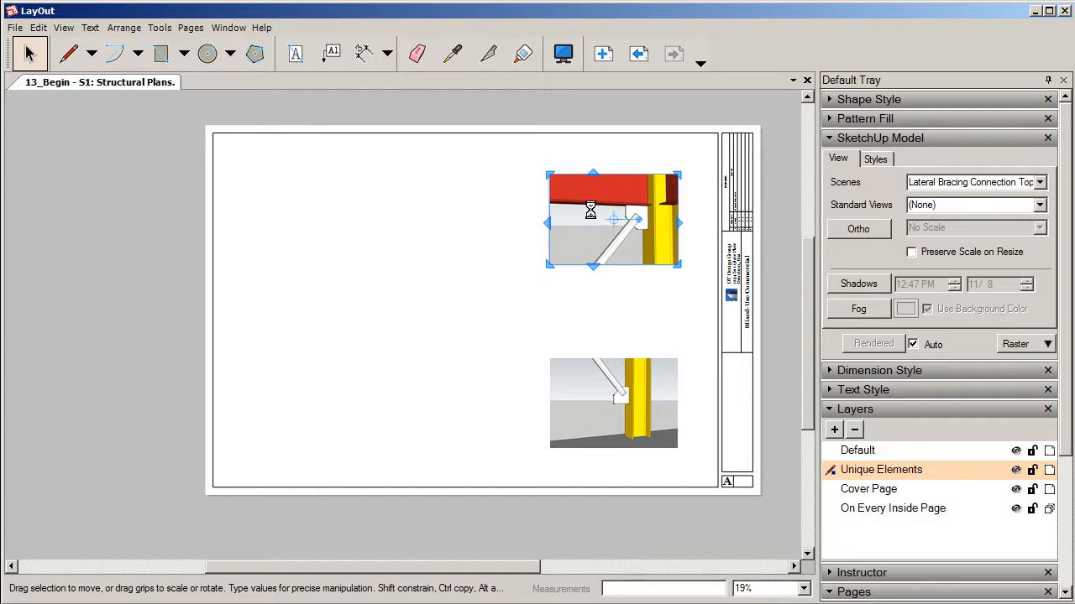
pyautogui.keyDown('ctrl'); pyautogui.moveTo(590, 210); pyautogui.dragTo(403, 284); pyautogui.keyUp('ctrl')
pyautogui.moveTo(362, 248); pyautogui.dragTo(300, 188)
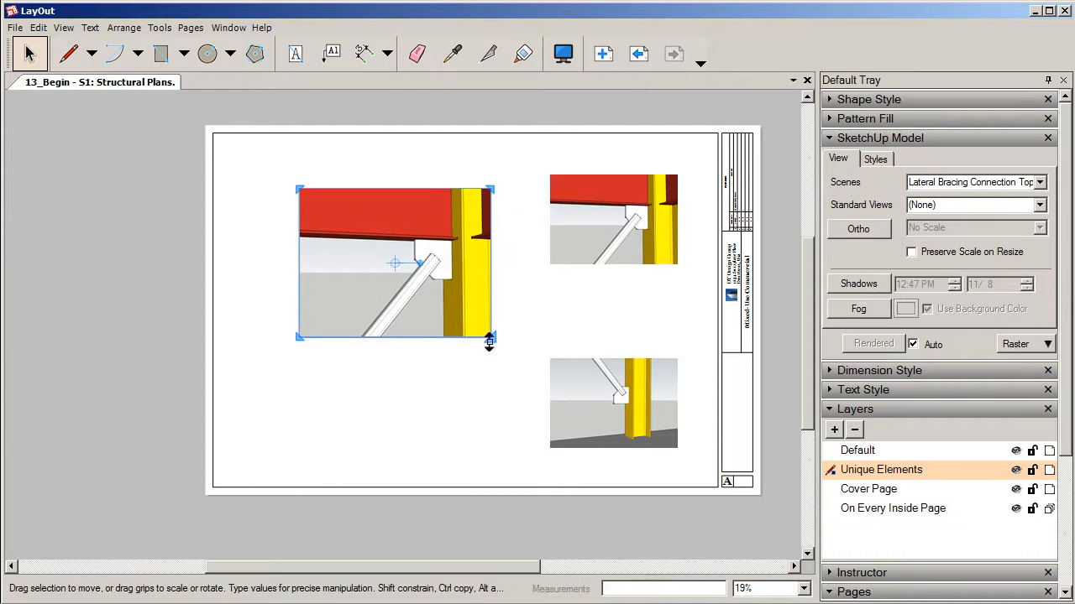
pyautogui.moveTo(299, 188); pyautogui.dragTo(319, 193)
pyautogui.click(1038, 183)
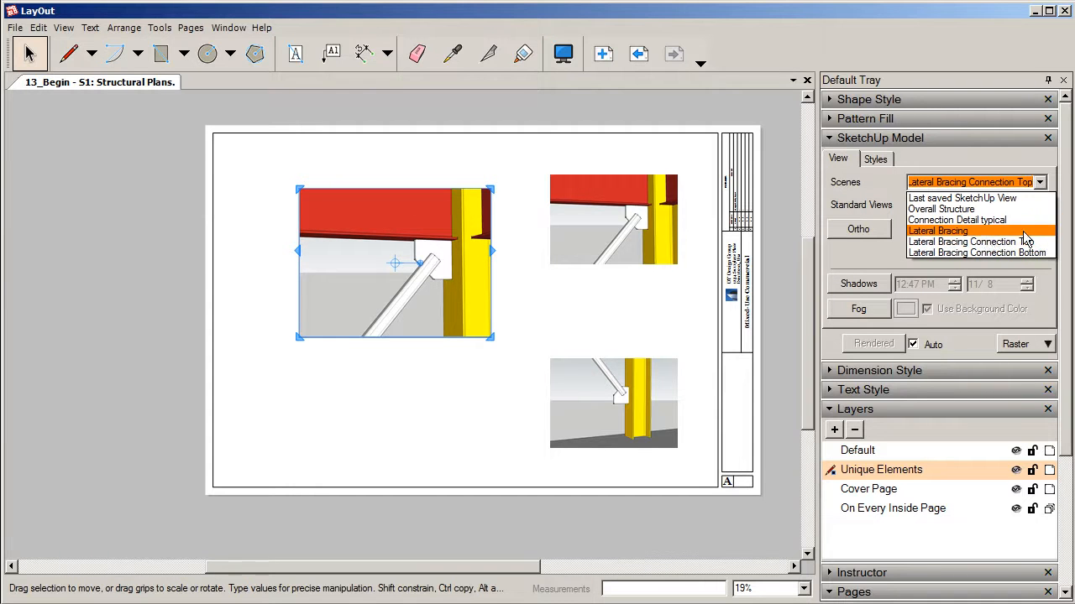
pyautogui.click(975, 232)
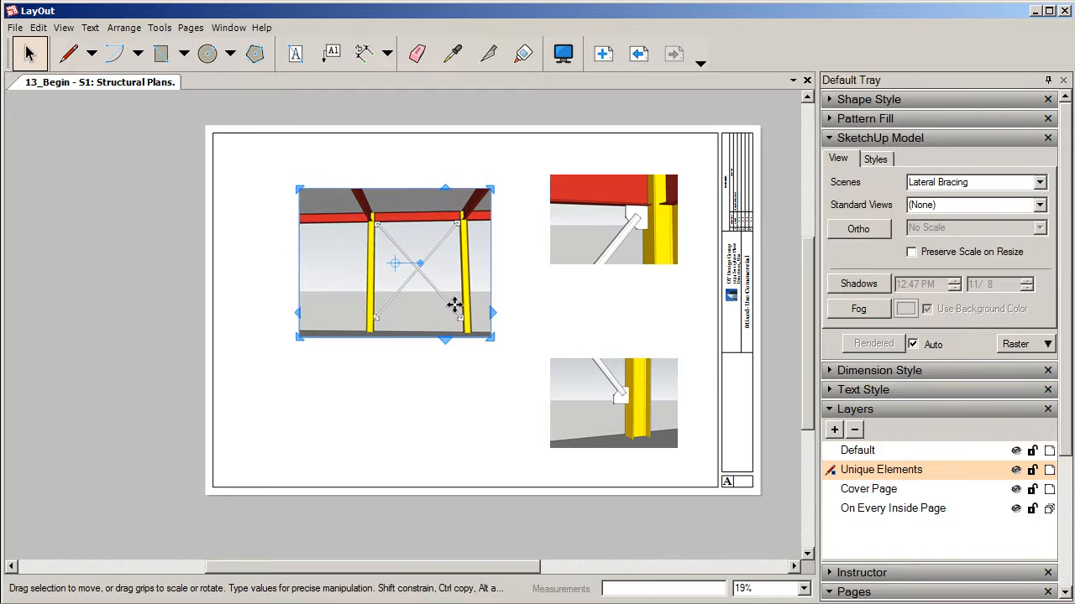
# Shift the Lateral Bracing viewport up and right, and move both connection viewports up and closer to the title block
pyautogui.moveTo(405, 220); pyautogui.dragTo(448, 201)
pyautogui.click(562, 168)
pyautogui.click(601, 213)
pyautogui.moveTo(614, 196); pyautogui.dragTo(641, 173)
pyautogui.click(630, 311)
pyautogui.moveTo(585, 396)
pyautogui.mouseDown()
pyautogui.moveTo(598, 398)
pyautogui.moveTo(625, 354)
pyautogui.moveTo(629, 286)
pyautogui.moveTo(617, 257)
pyautogui.moveTo(619, 348)
pyautogui.mouseUp()
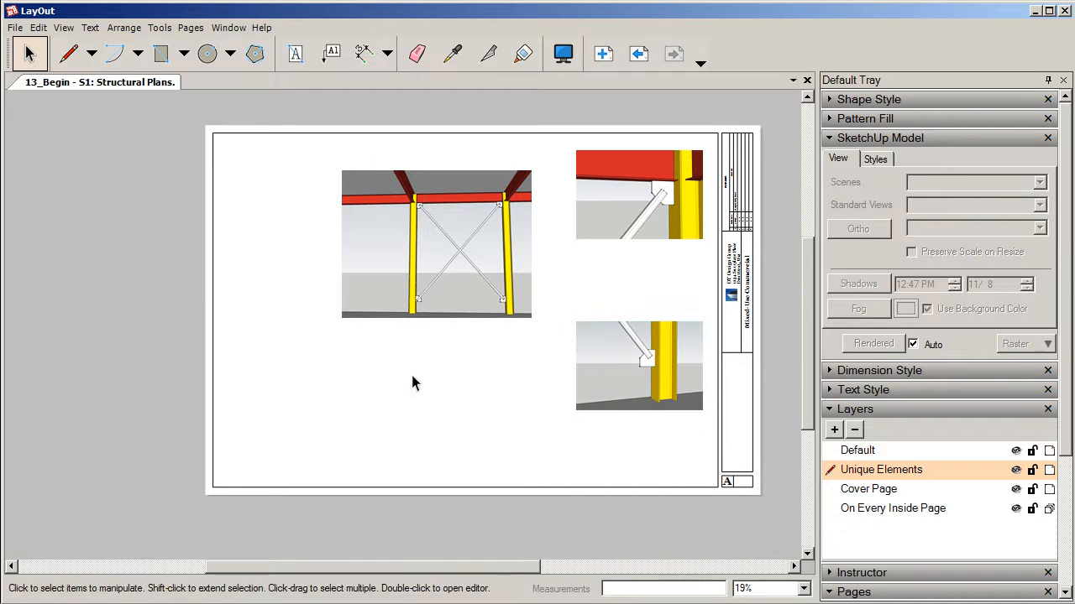
# Crop the left side of the Lateral Bracing viewport and reframe its model view around the full cross-braced bay
pyautogui.click(364, 250)
pyautogui.moveTo(338, 251); pyautogui.dragTo(396, 251)
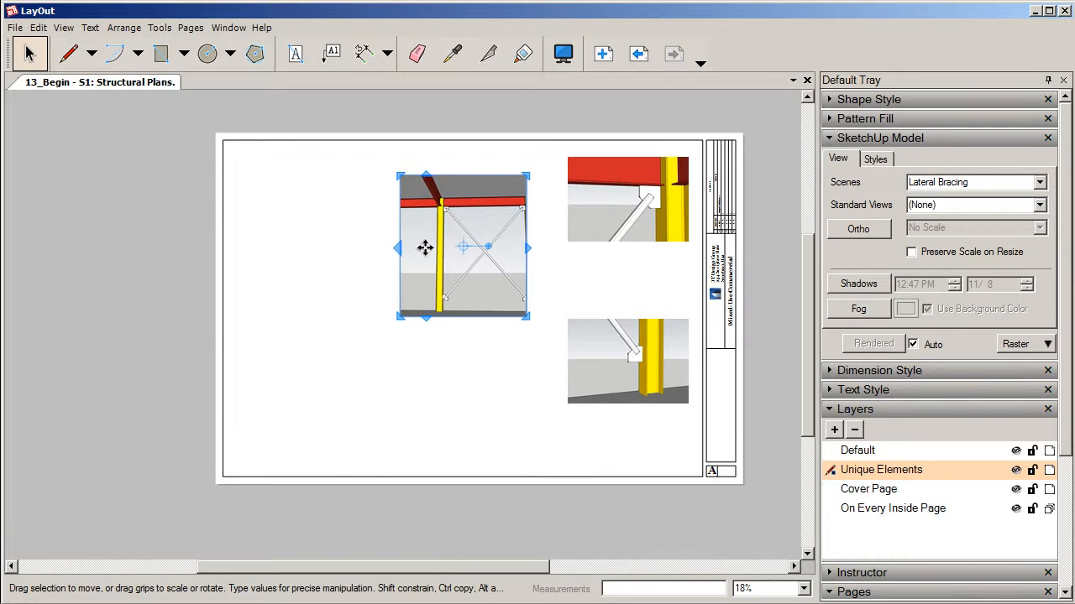
pyautogui.doubleClick(424, 246)
pyautogui.scroll(-2, 437, 250)
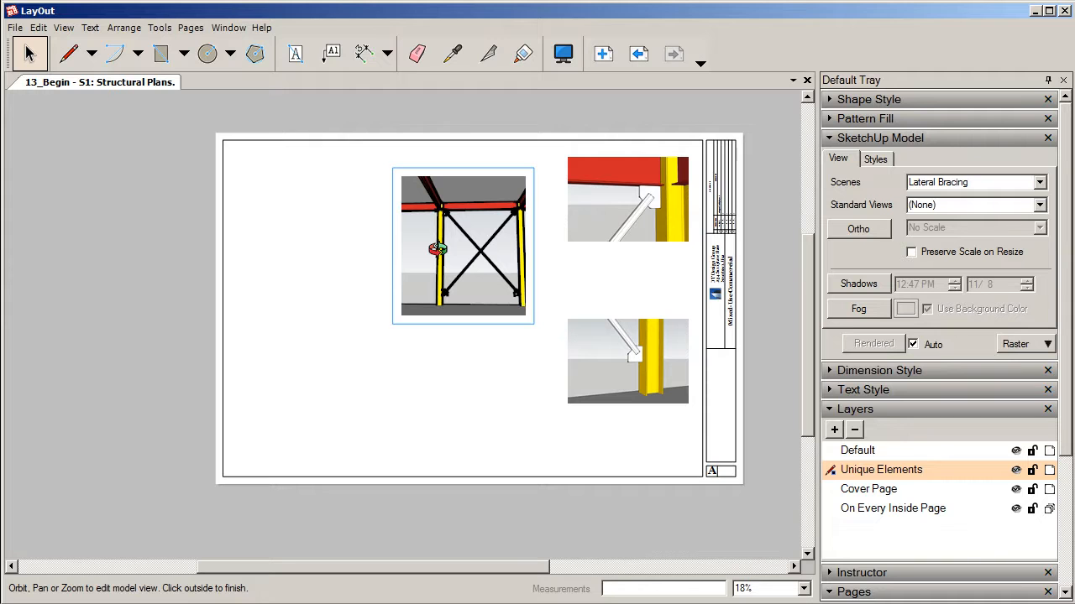
pyautogui.scroll(-1, 437, 249)
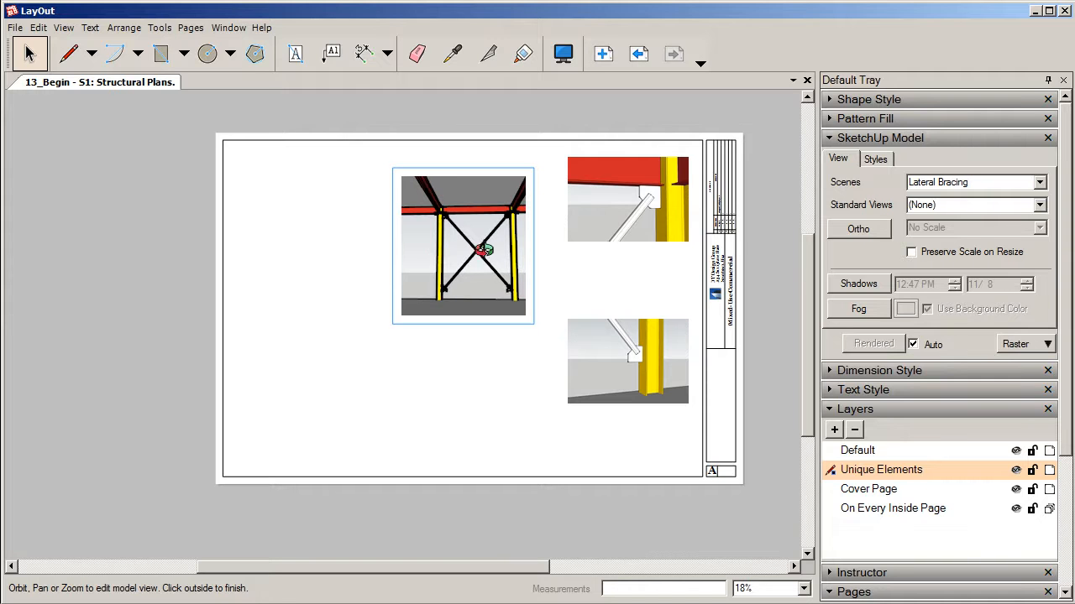
pyautogui.scroll(1, 479, 250)
pyautogui.moveTo(474, 252); pyautogui.dragTo(519, 258)
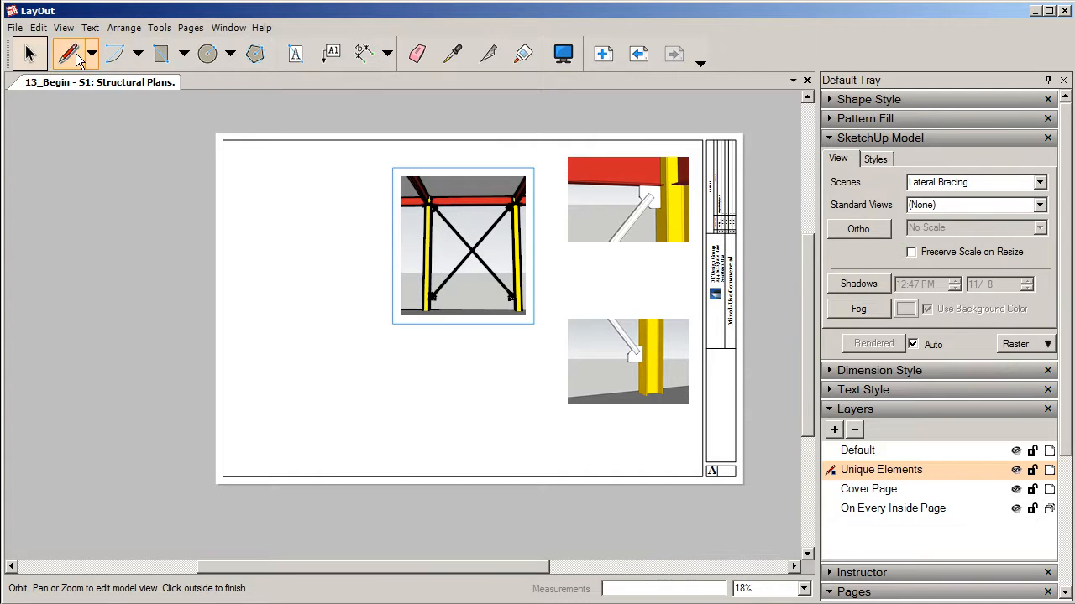
pyautogui.click(69, 54)
pyautogui.click(27, 56)
# Move the Lateral Bracing viewport down and right, beside the gap between the two connection viewports
pyautogui.click(435, 244)
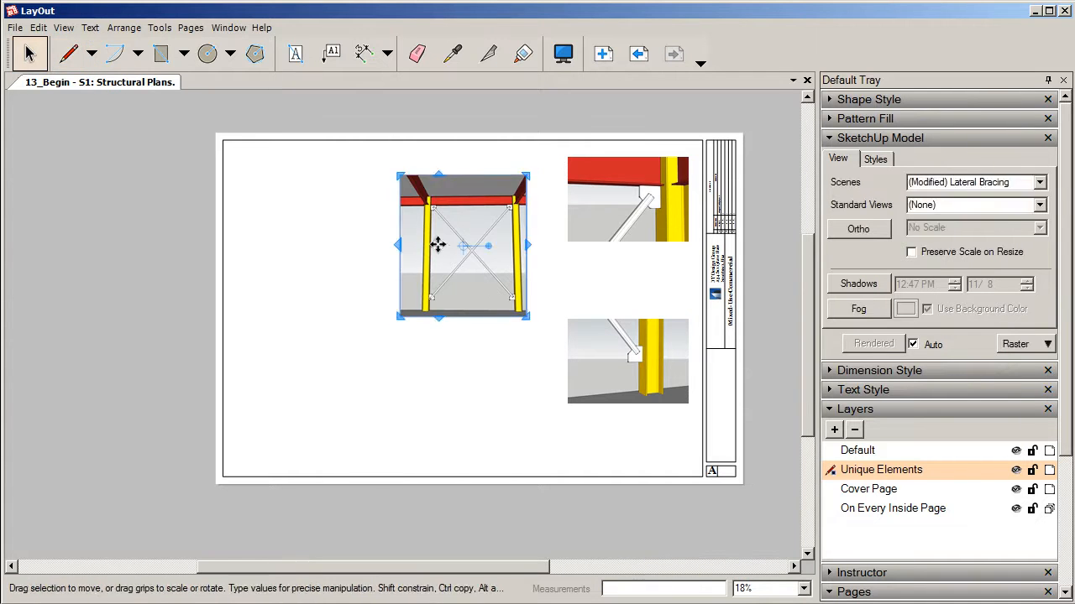
pyautogui.moveTo(476, 232); pyautogui.dragTo(501, 277)
pyautogui.click(491, 158)
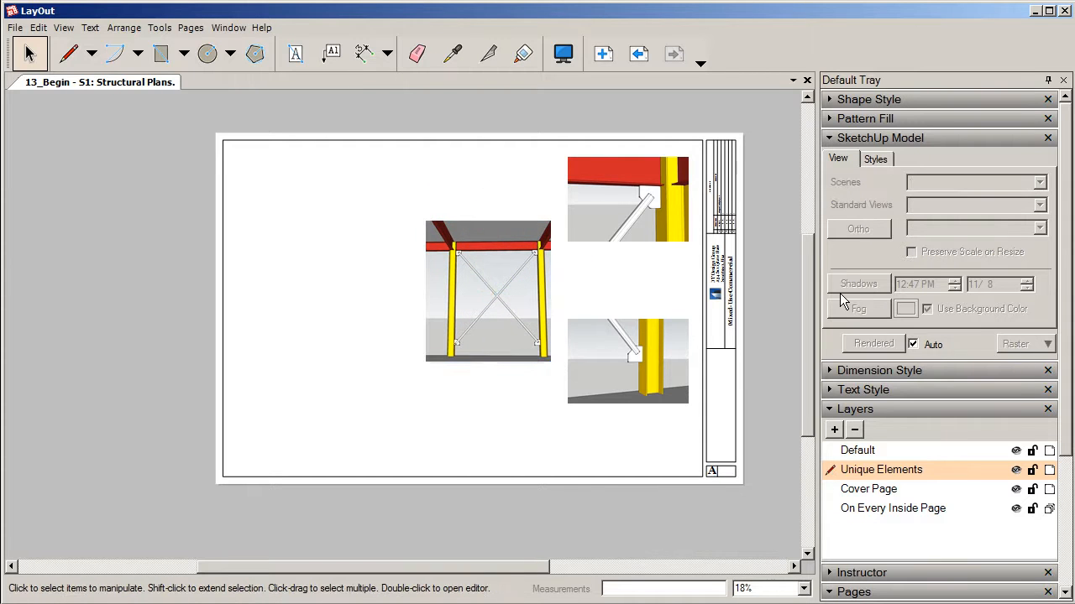
# Copy the Lateral Bracing viewport to the sheet's upper left corner, assign the Overall Structure scene and widen the copy slightly
pyautogui.click(478, 265)
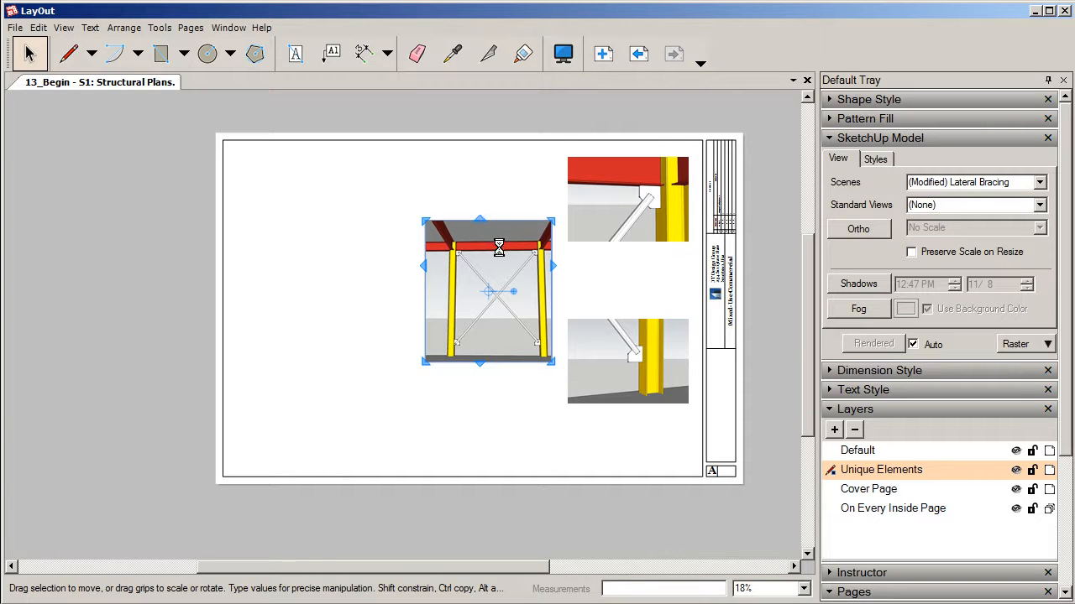
pyautogui.keyDown('ctrl'); pyautogui.moveTo(499, 247); pyautogui.dragTo(307, 180); pyautogui.keyUp('ctrl')
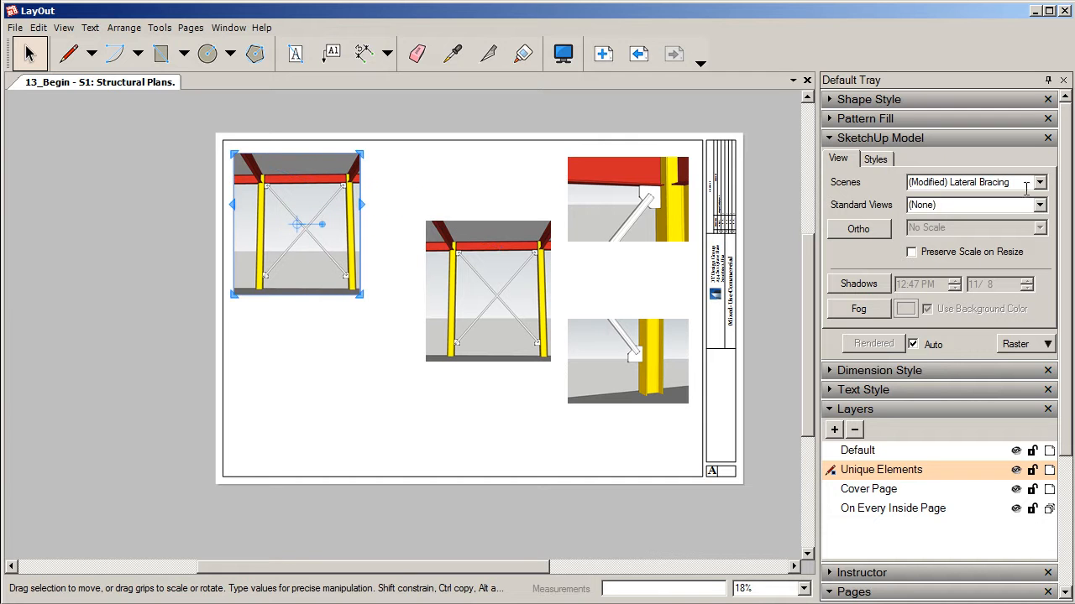
pyautogui.click(1041, 183)
pyautogui.click(940, 210)
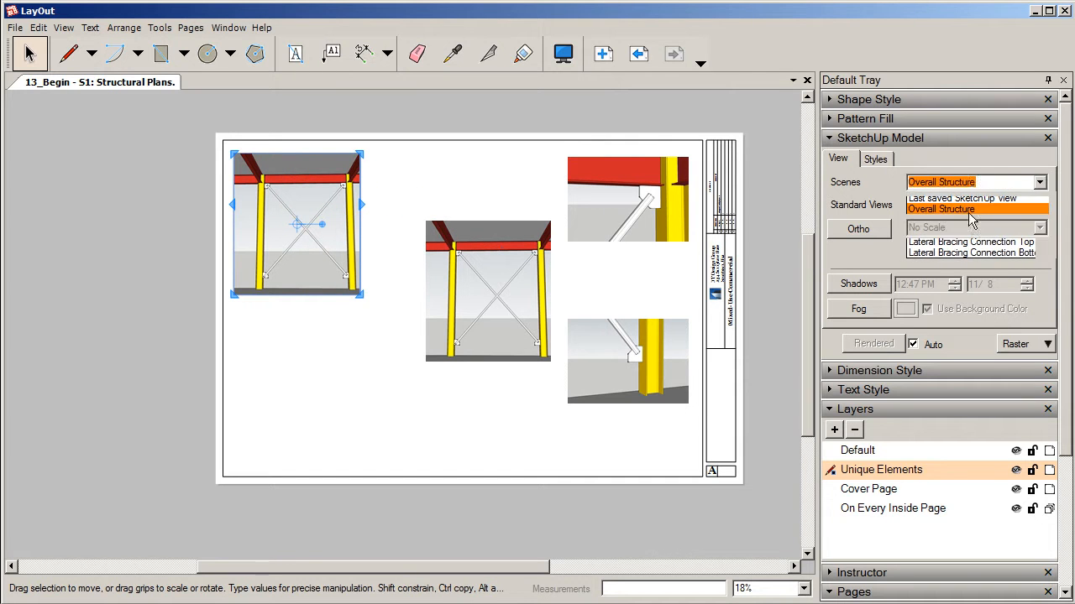
pyautogui.moveTo(368, 223); pyautogui.dragTo(388, 222)
pyautogui.click(336, 356)
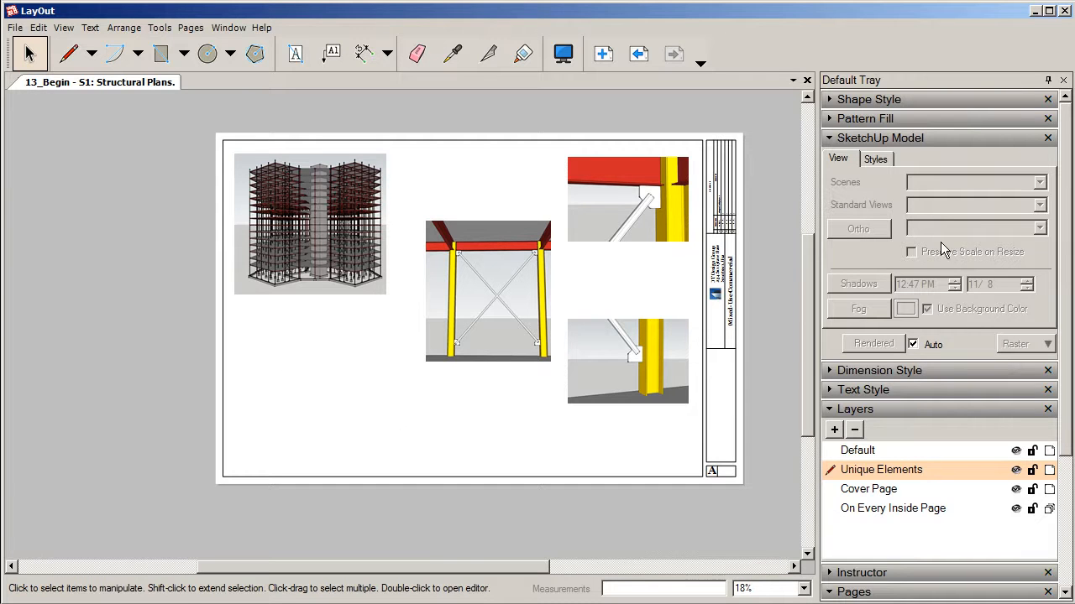
# Copy the bottom connection viewport below the overall structure and assign the Connection Detail typical scene to the copy
pyautogui.click(310, 241)
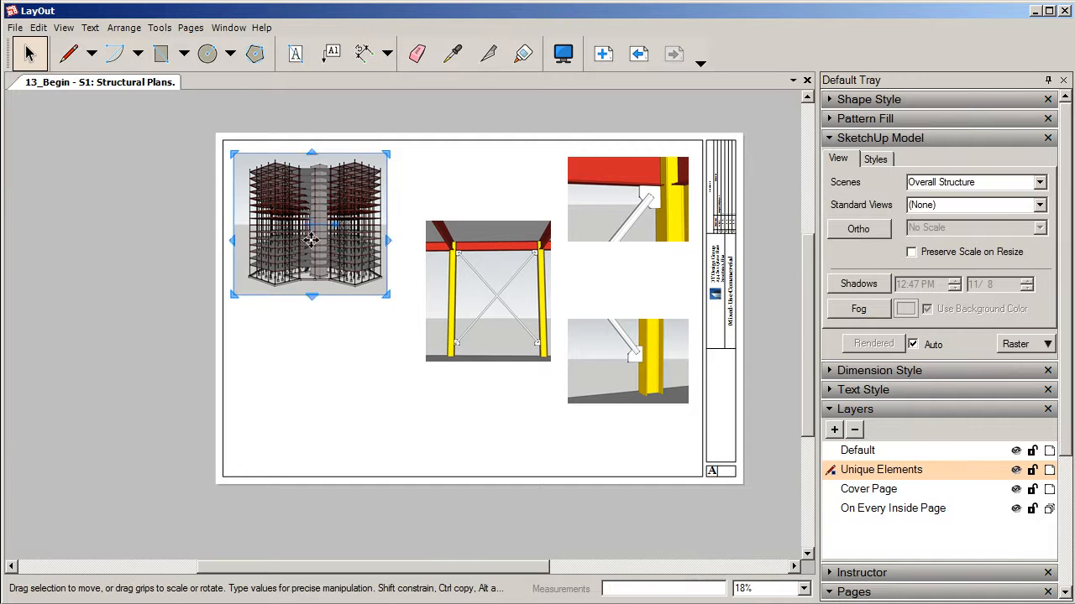
pyautogui.click(592, 383)
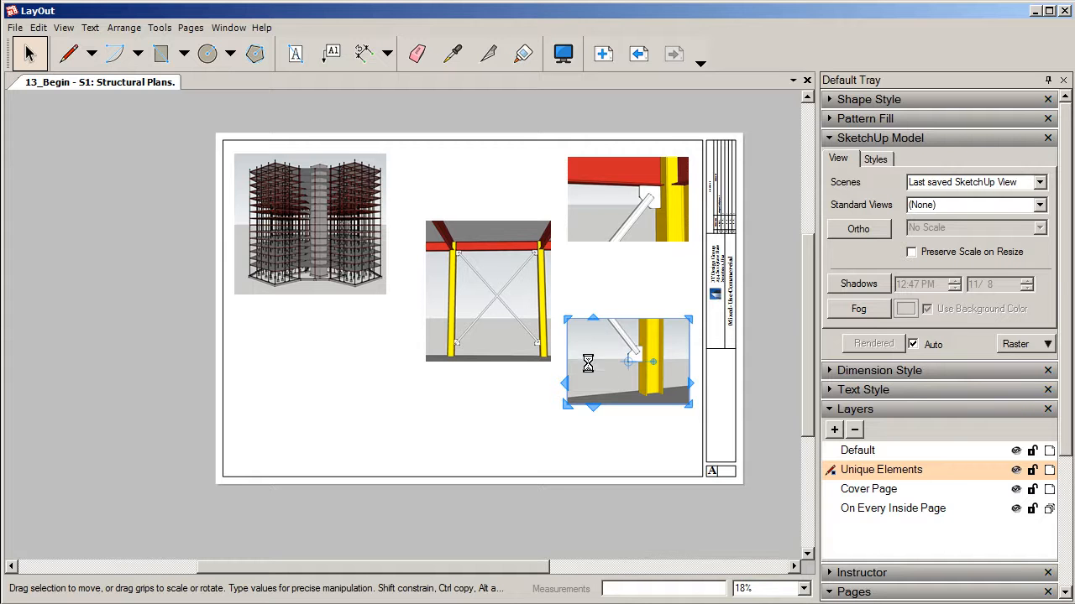
pyautogui.moveTo(606, 340)
pyautogui.mouseDown()
pyautogui.moveTo(480, 364)
pyautogui.moveTo(290, 375)
pyautogui.mouseUp()
pyautogui.click(468, 425)
pyautogui.click(289, 384)
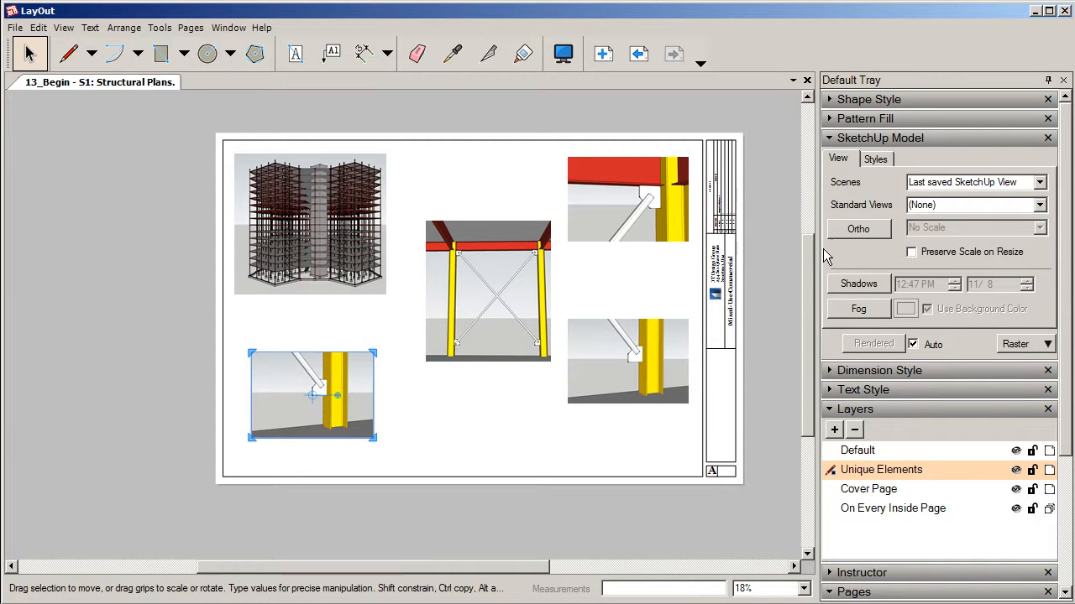
pyautogui.click(1038, 183)
pyautogui.click(965, 220)
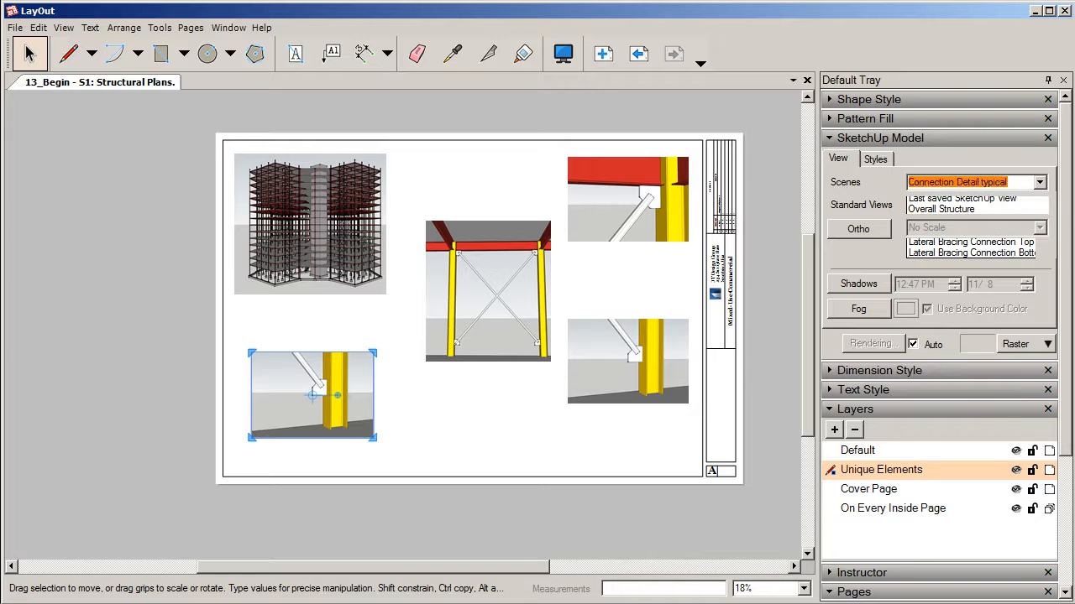
pyautogui.click(460, 422)
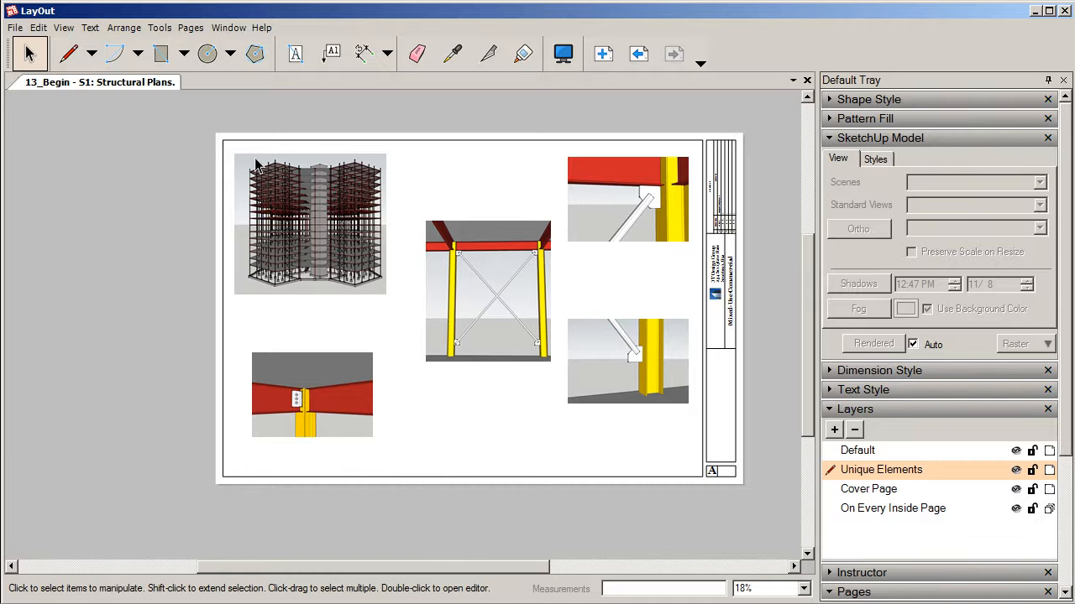
pyautogui.scroll(3, 230, 170)
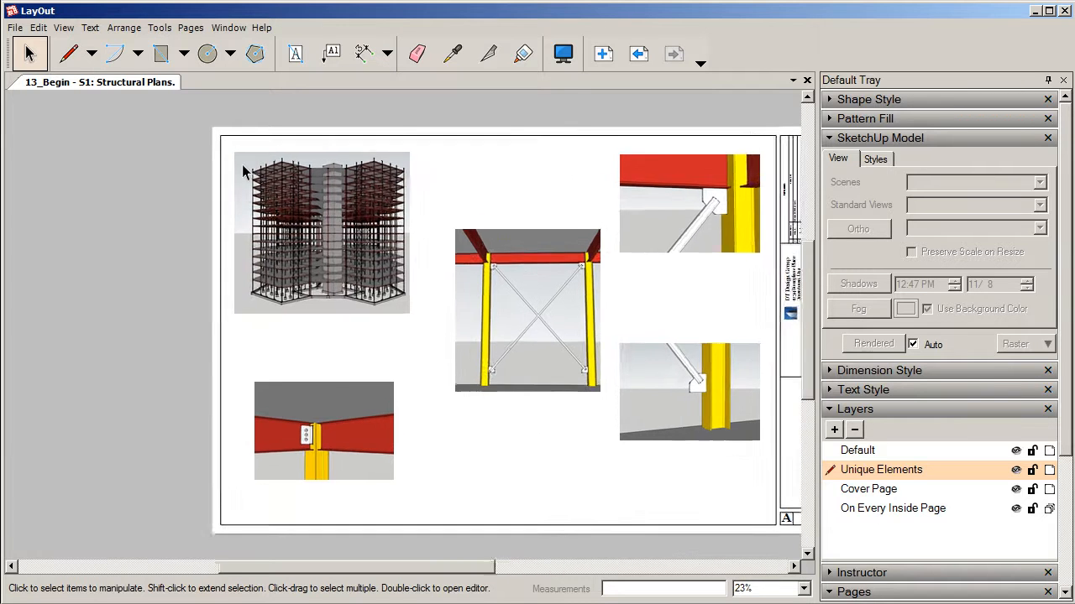
pyautogui.click(242, 166)
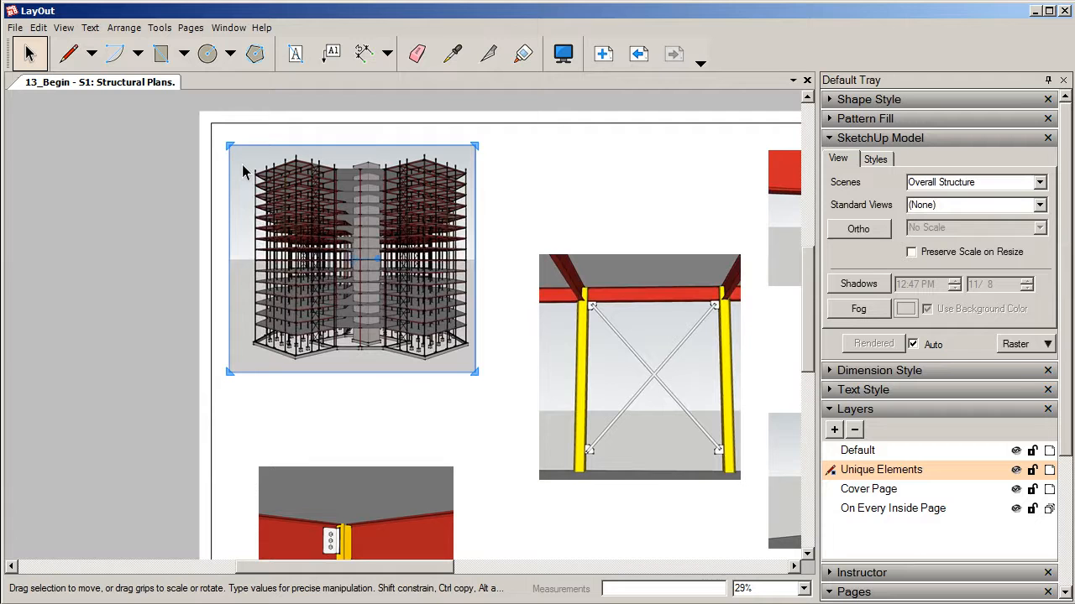
pyautogui.click(1047, 345)
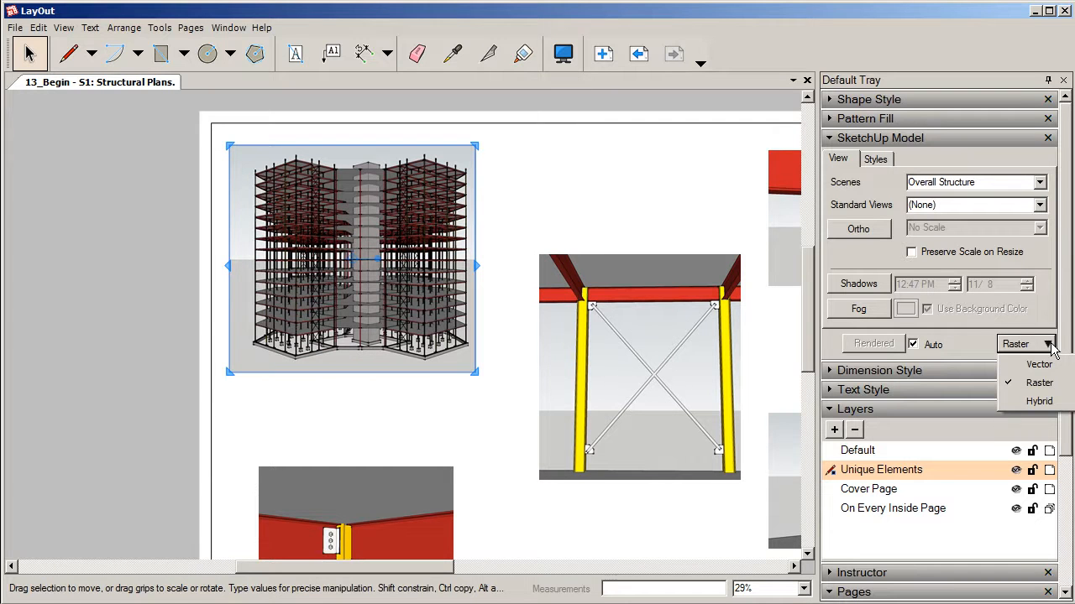
pyautogui.rightClick(247, 161)
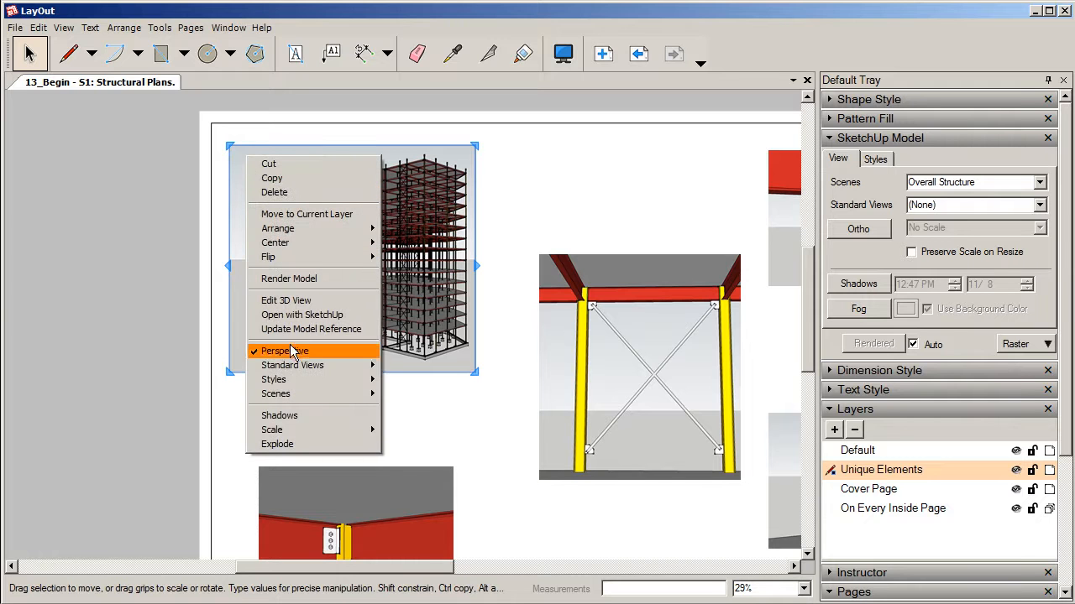
pyautogui.moveTo(372, 382)
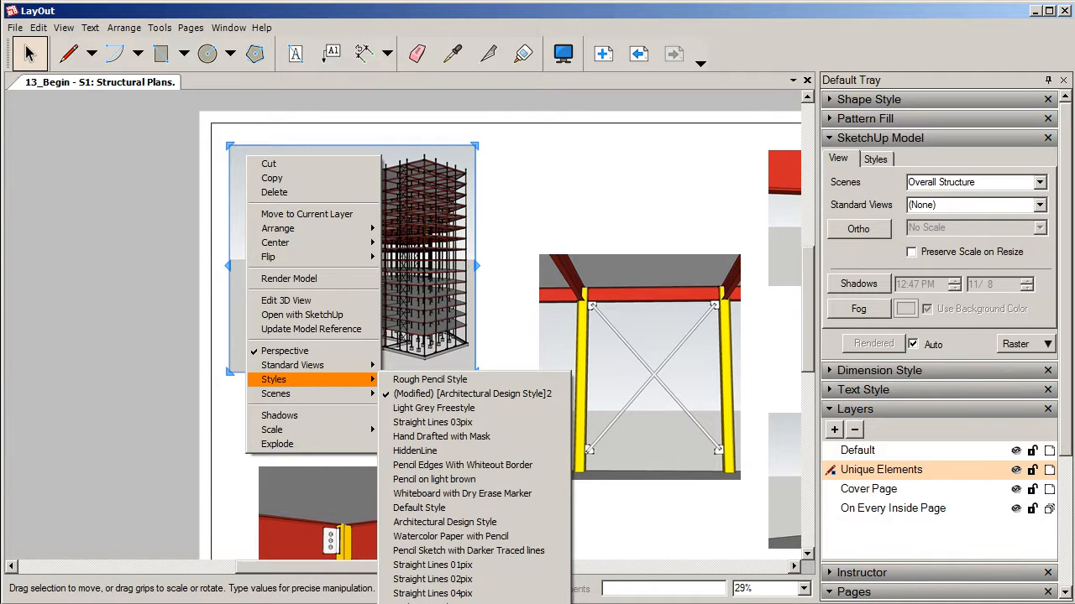
pyautogui.click(359, 96)
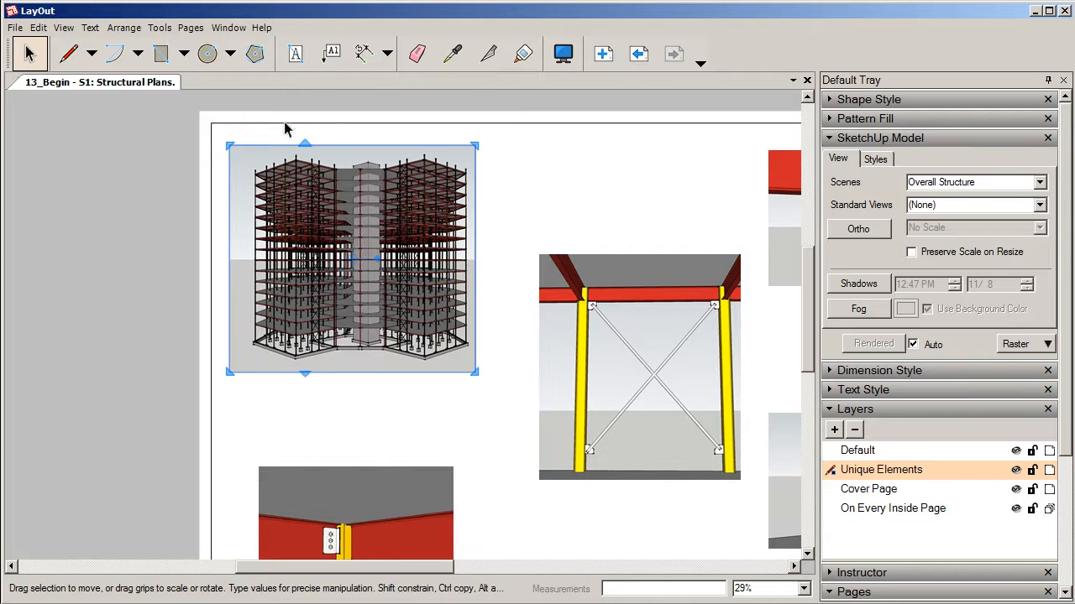
# Apply a shaded style with a plain white background to the Overall Structure viewport
pyautogui.rightClick(239, 148)
pyautogui.moveTo(309, 375)
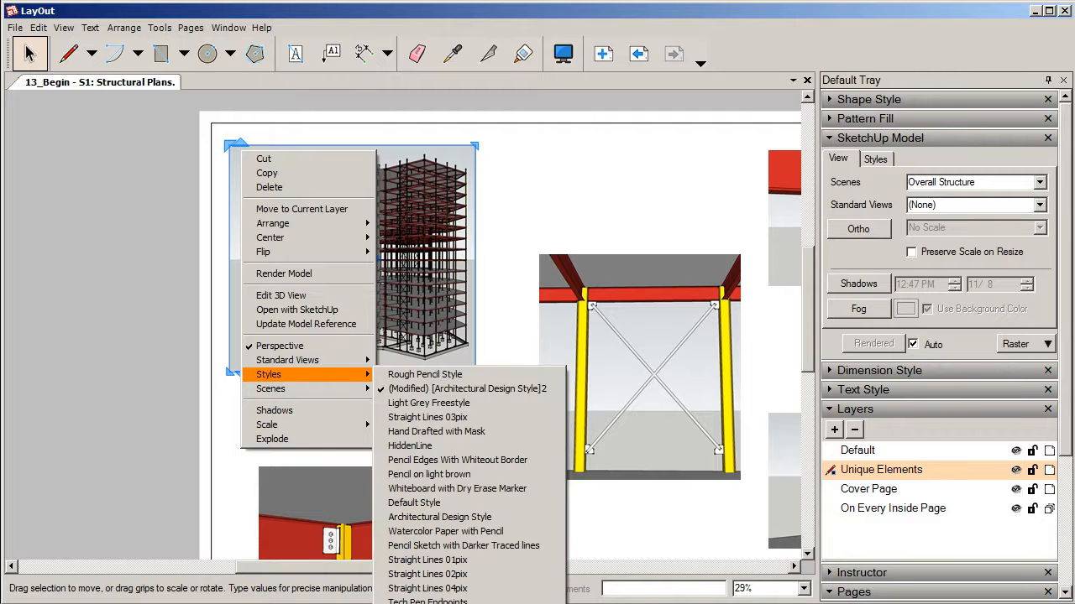
pyautogui.click(404, 602)
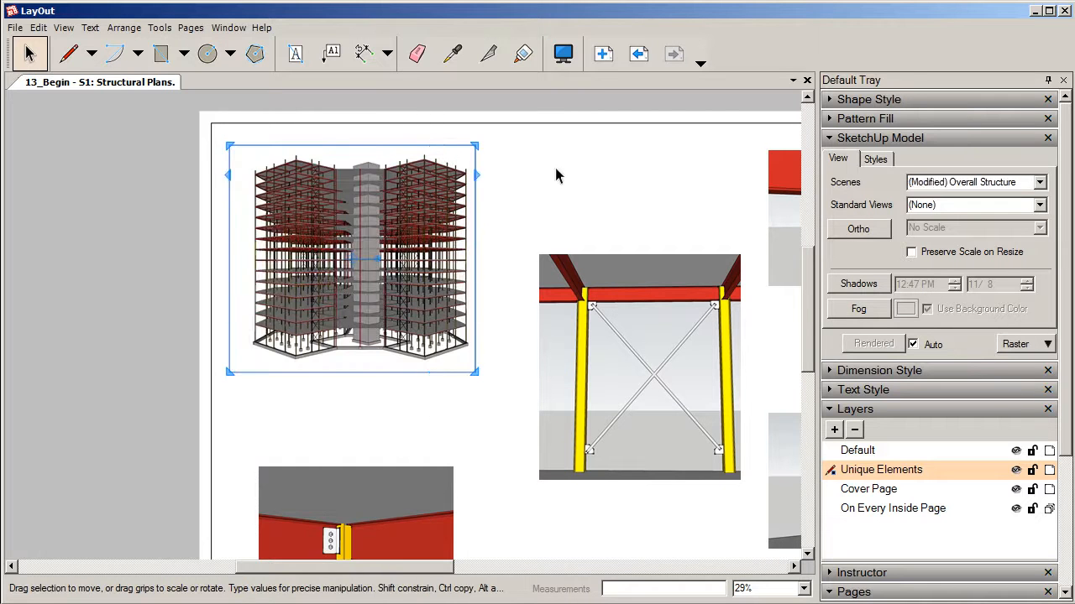
pyautogui.click(554, 165)
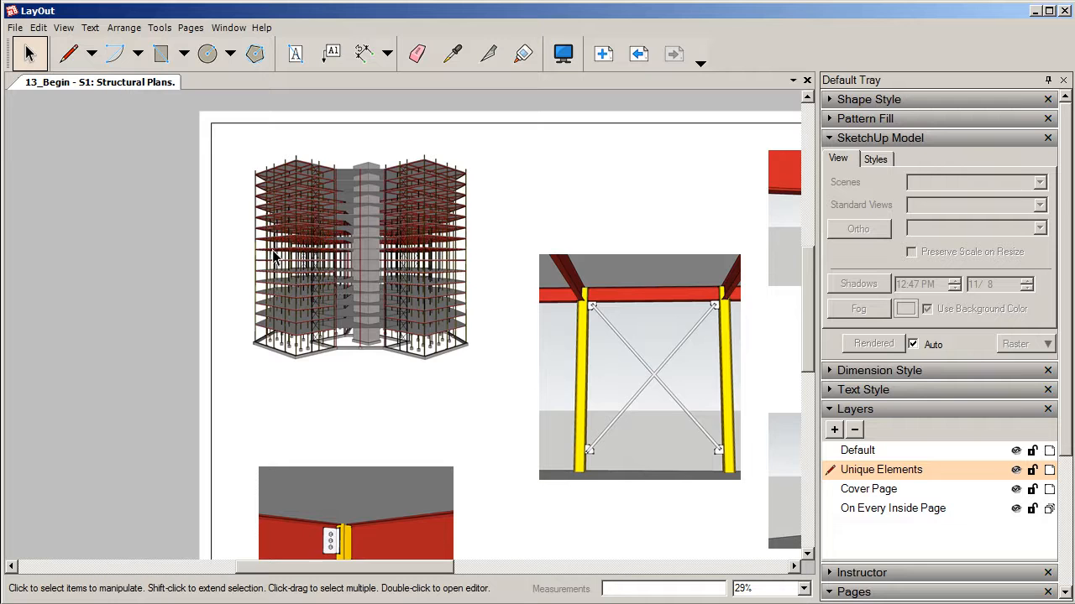
# Give the Connection Detail typical viewport the HiddenLine style and switch its rendering to Vector
pyautogui.scroll(-1, 333, 228)
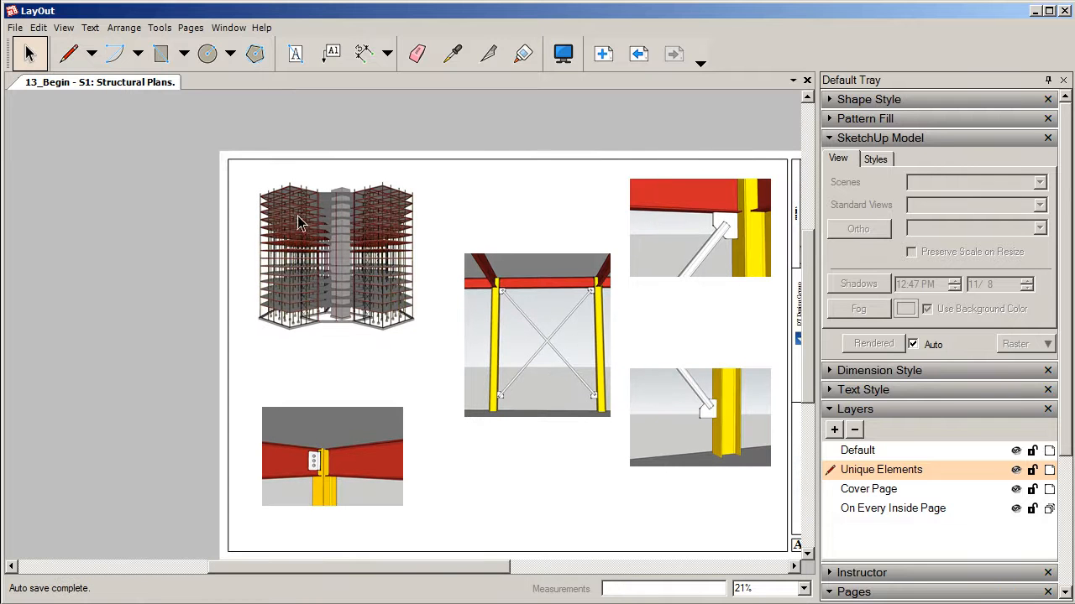
pyautogui.scroll(-2, 362, 229)
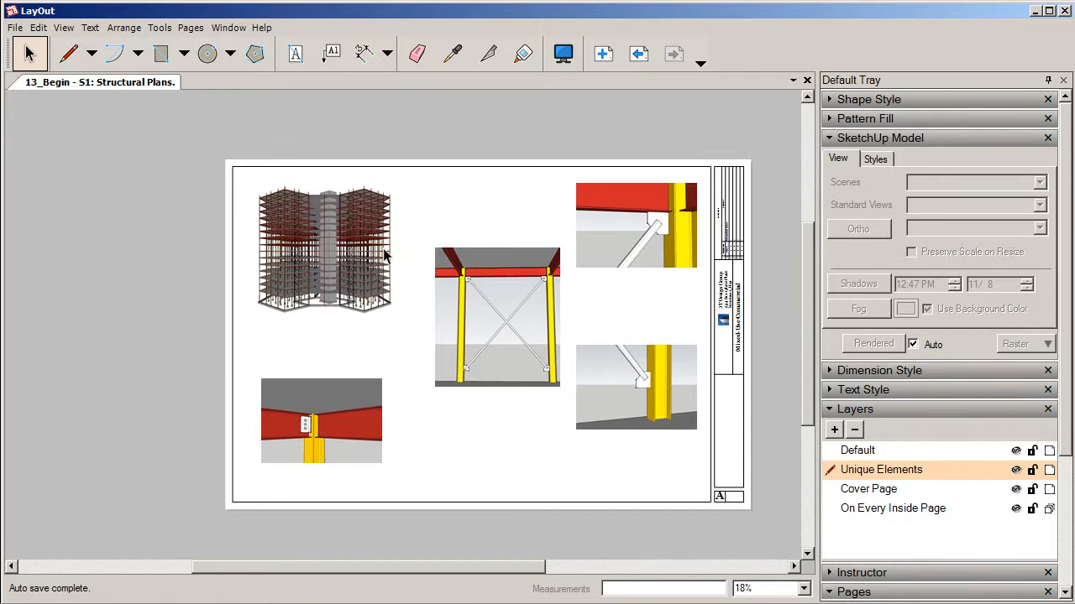
pyautogui.click(309, 387)
pyautogui.rightClick(309, 388)
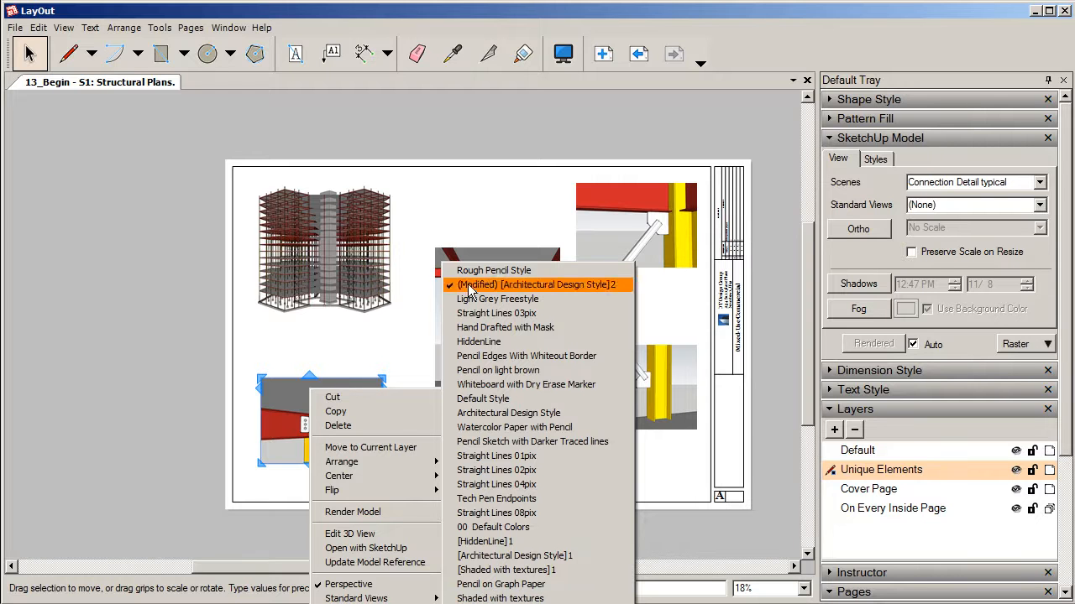
pyautogui.click(485, 344)
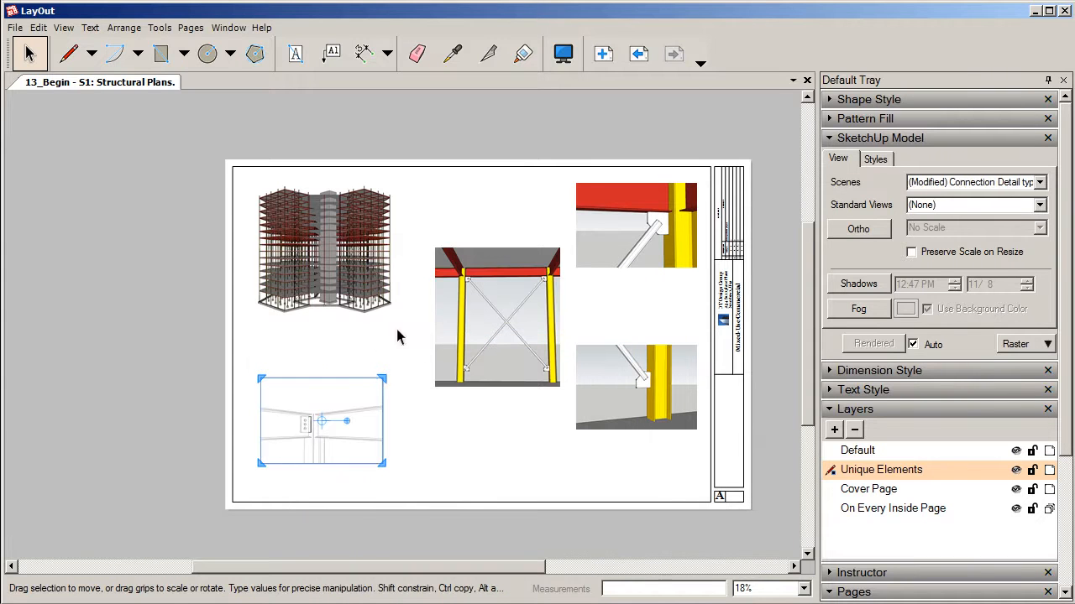
pyautogui.click(1024, 340)
pyautogui.click(1038, 360)
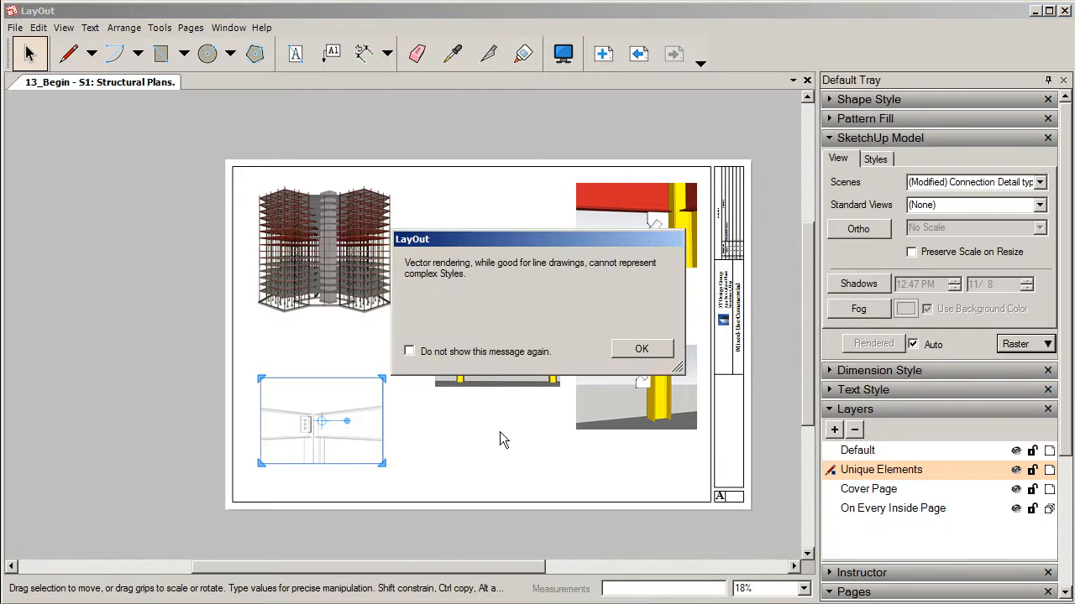
pyautogui.click(640, 351)
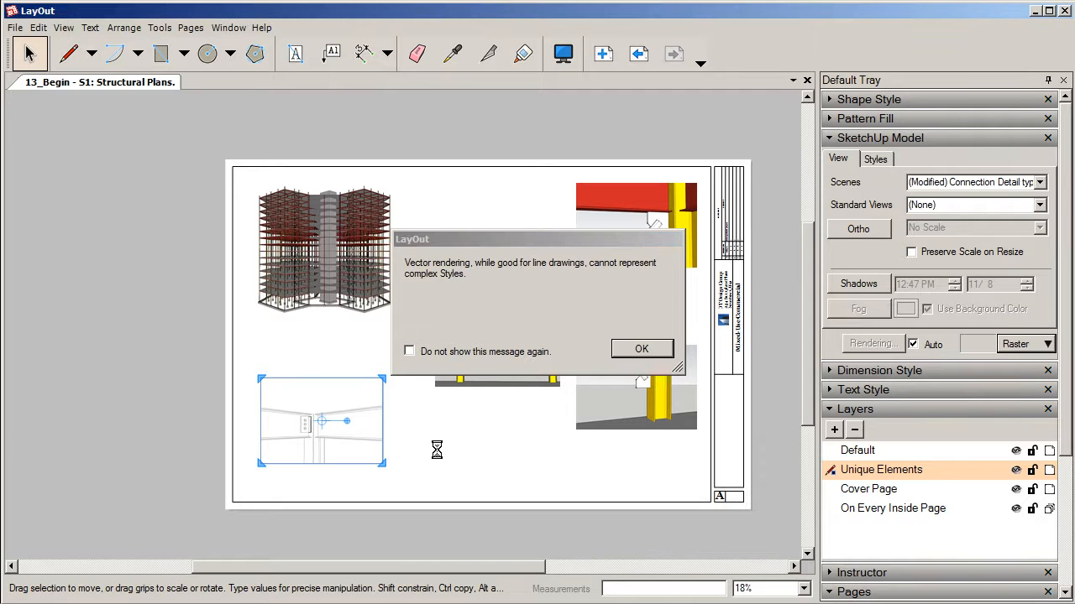
pyautogui.click(368, 337)
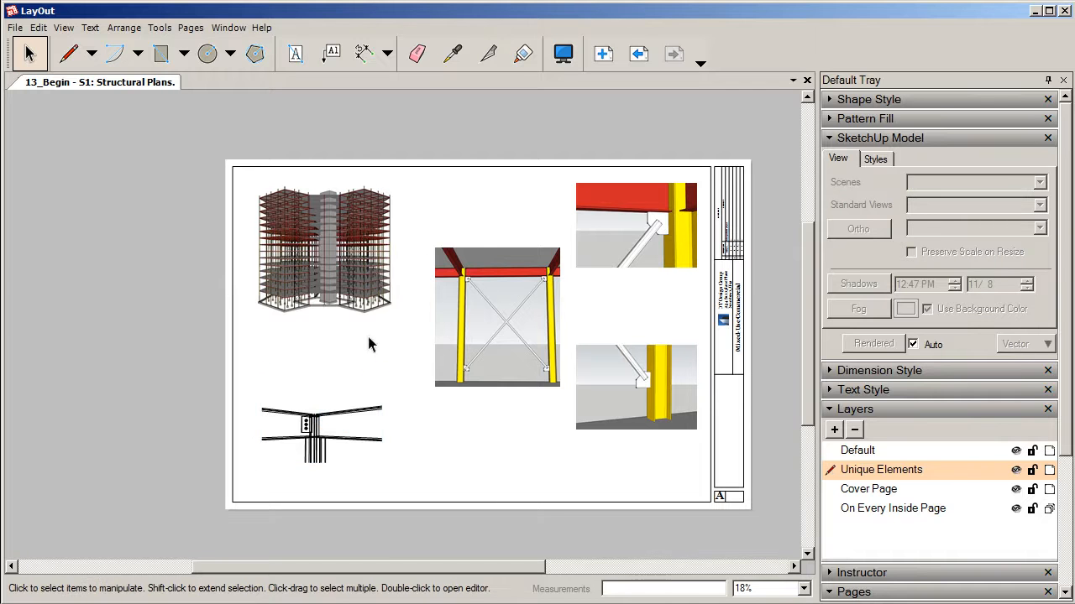
# Give the Lateral Bracing viewport the HiddenLine style and switch its rendering to Vector
pyautogui.click(479, 282)
pyautogui.rightClick(485, 256)
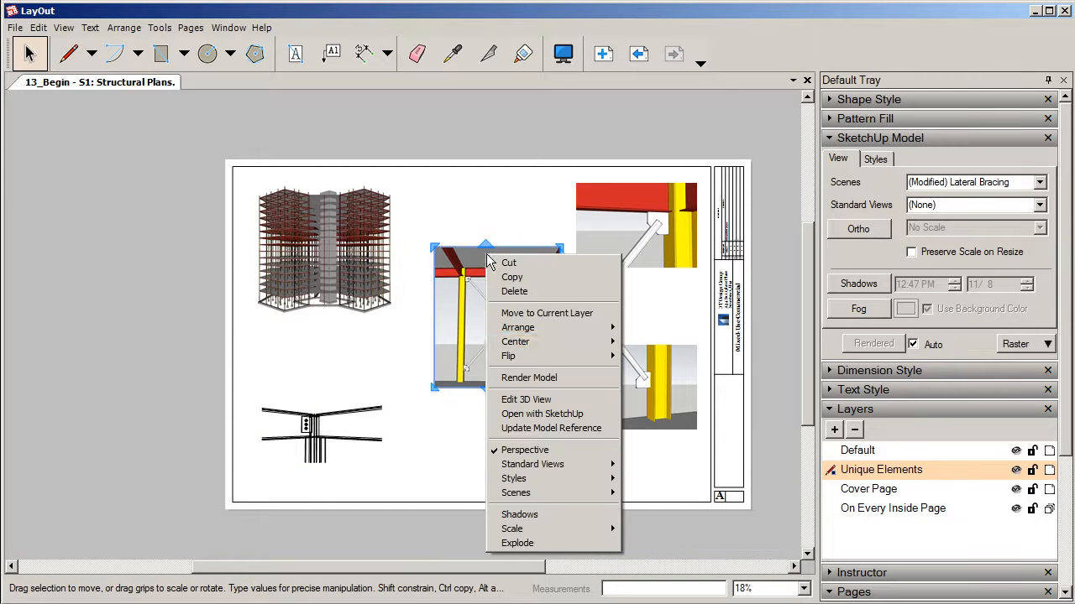
pyautogui.moveTo(553, 480)
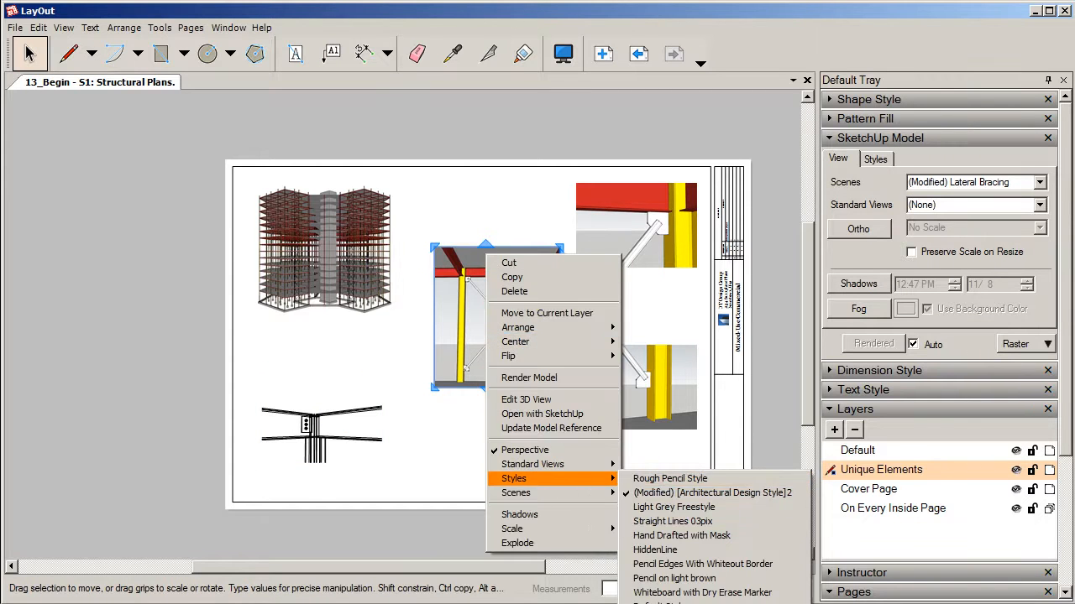
pyautogui.click(664, 550)
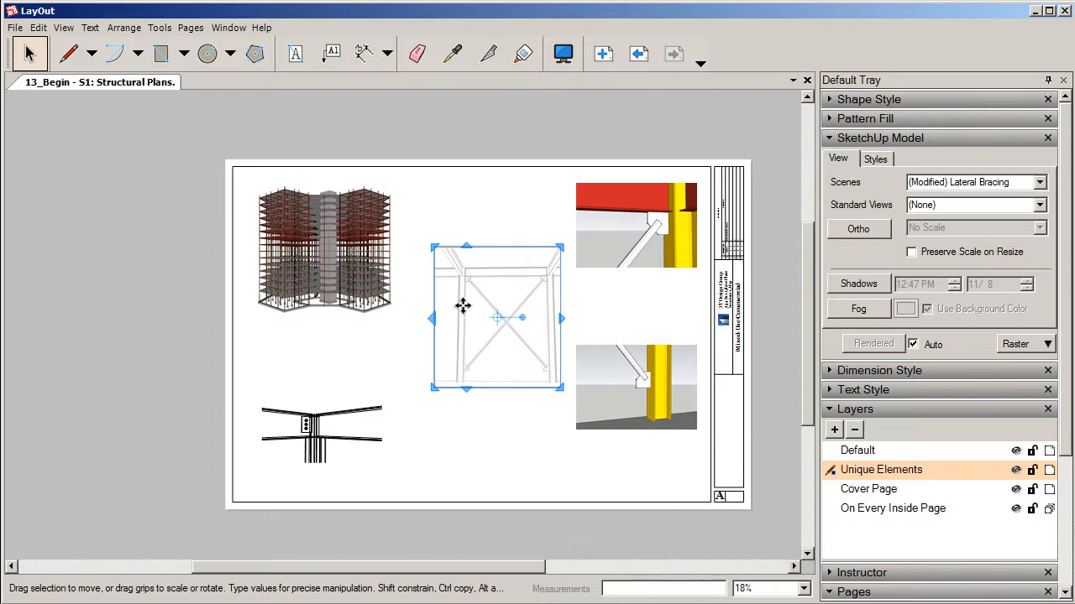
pyautogui.click(1050, 346)
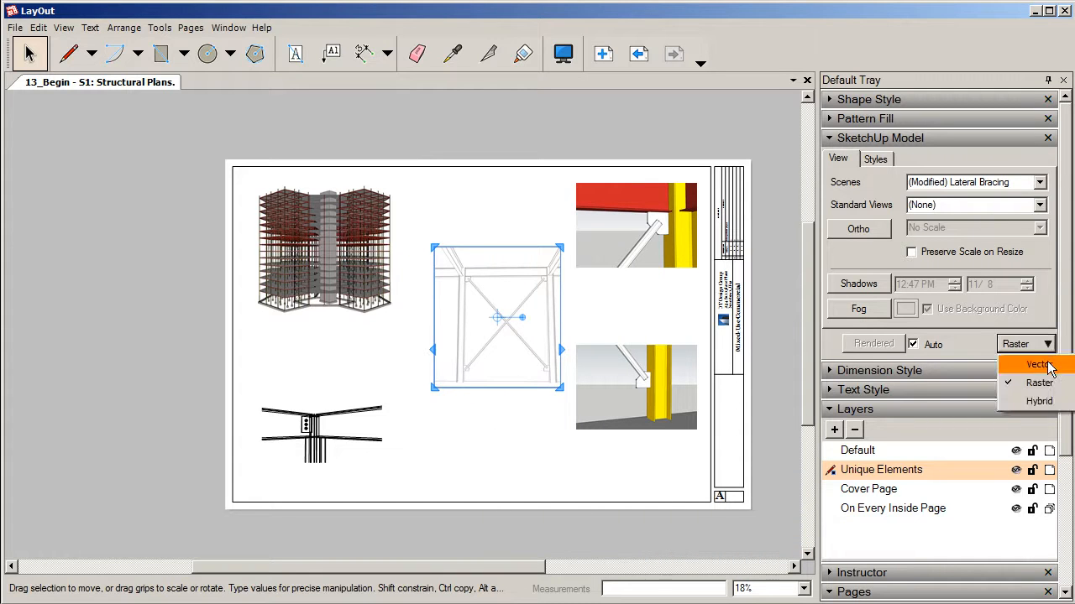
pyautogui.click(1050, 367)
pyautogui.click(639, 349)
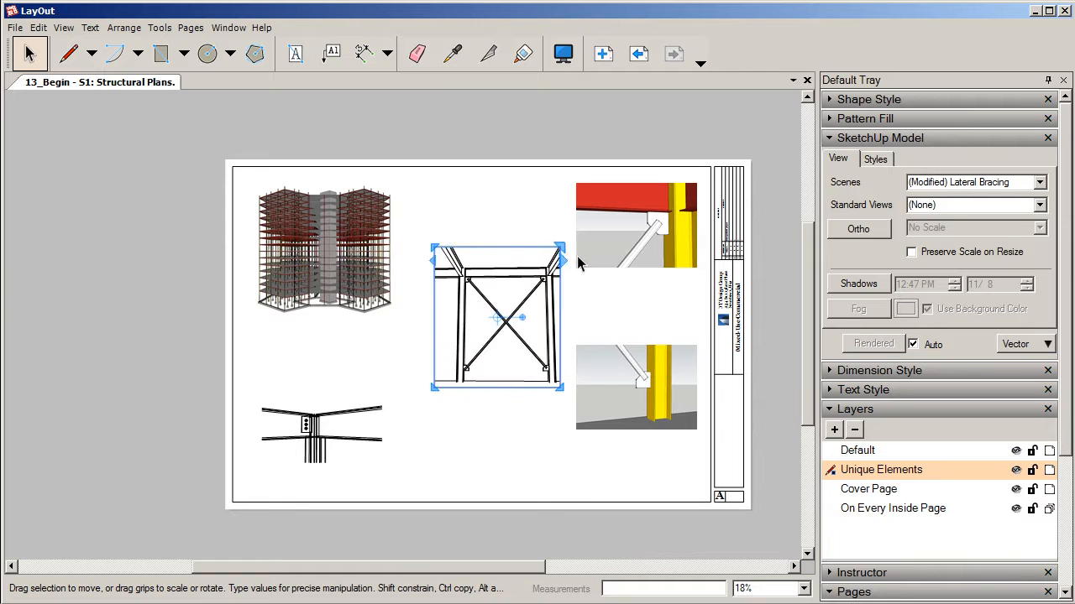
# Apply the HiddenLine style and Vector rendering to the upper lateral bracing connection viewport
pyautogui.click(618, 188)
pyautogui.rightClick(619, 194)
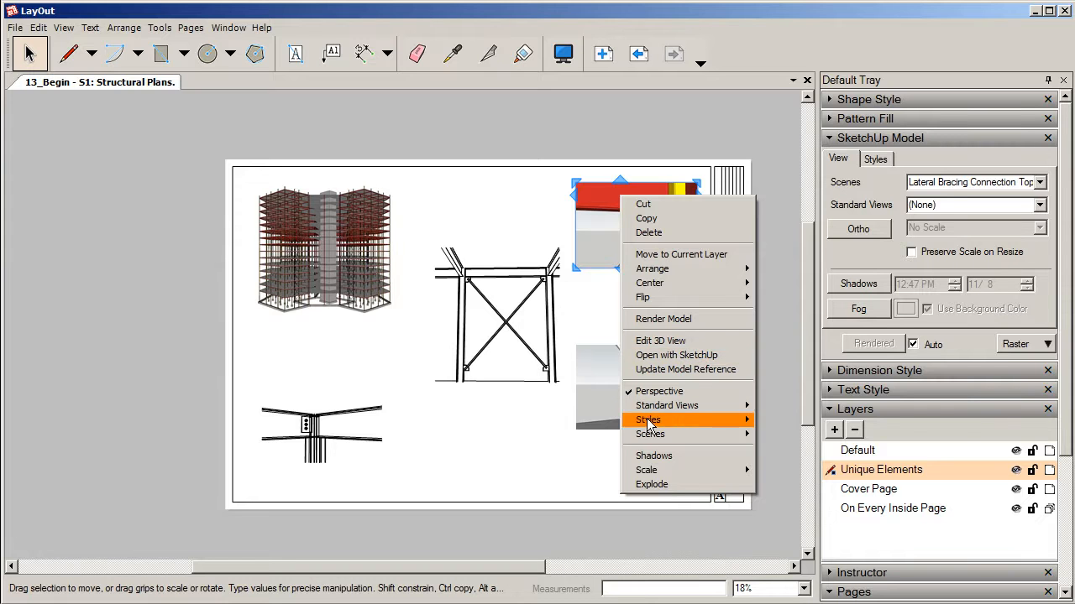
pyautogui.moveTo(655, 424)
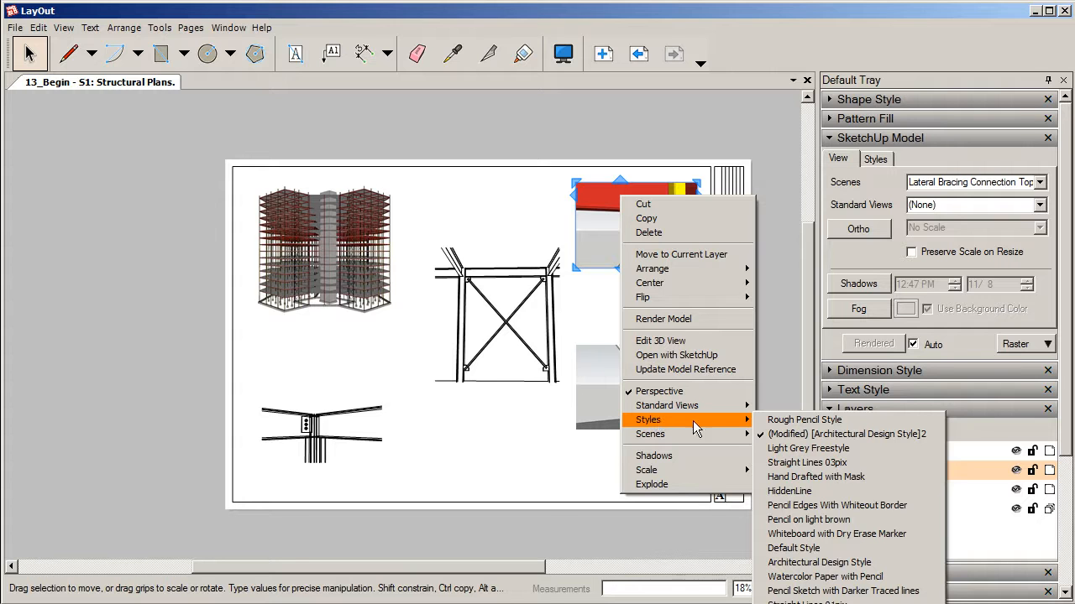
pyautogui.click(789, 490)
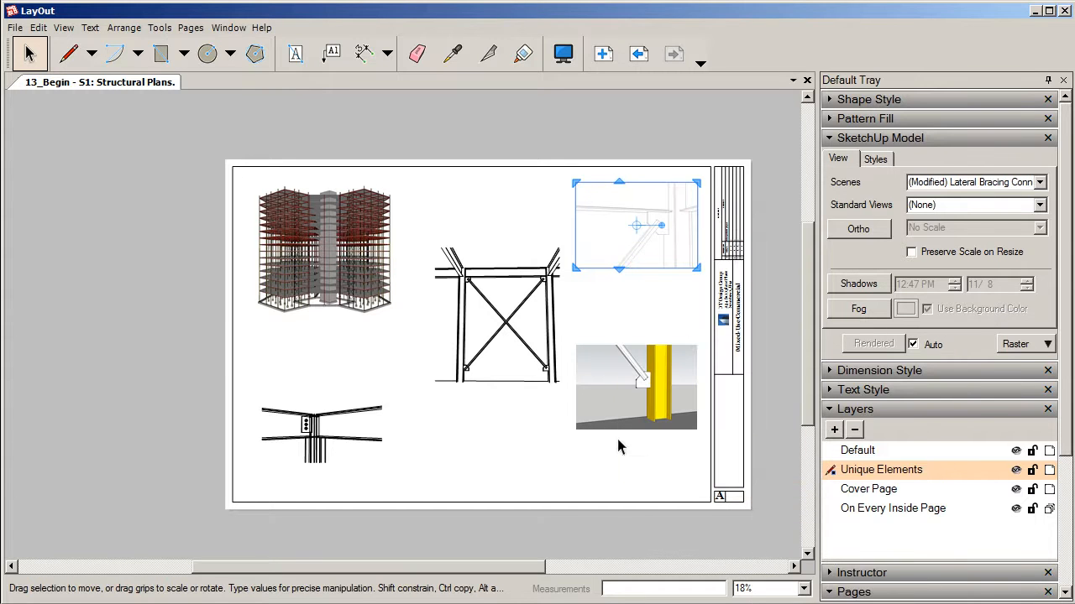
pyautogui.click(1048, 344)
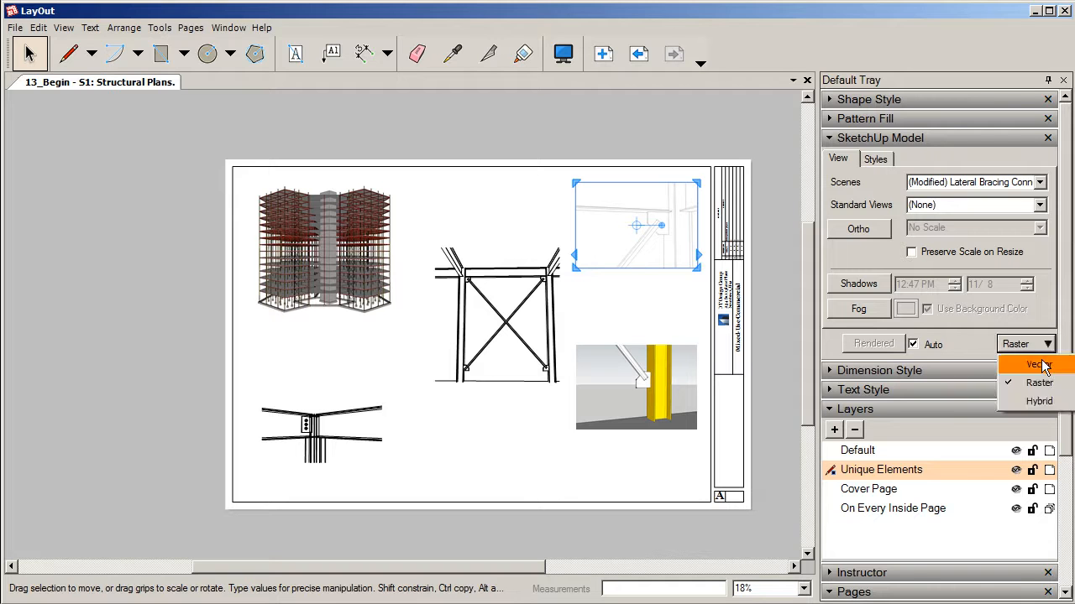
pyautogui.click(1041, 365)
pyautogui.click(641, 351)
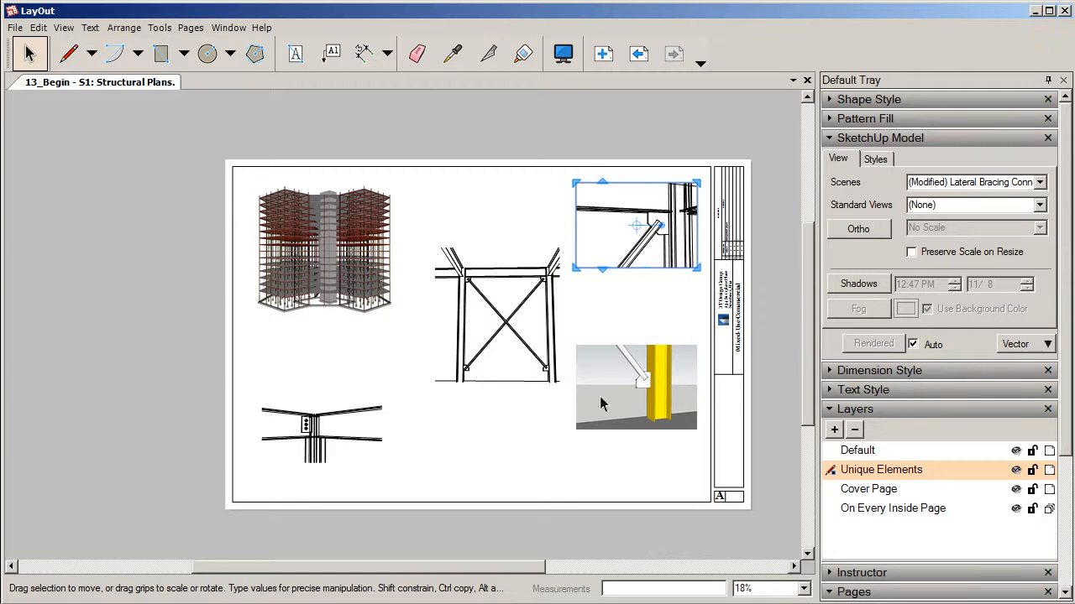
# Apply the HiddenLine style and Vector rendering to the lower bracing connection viewport with the column base
pyautogui.click(607, 361)
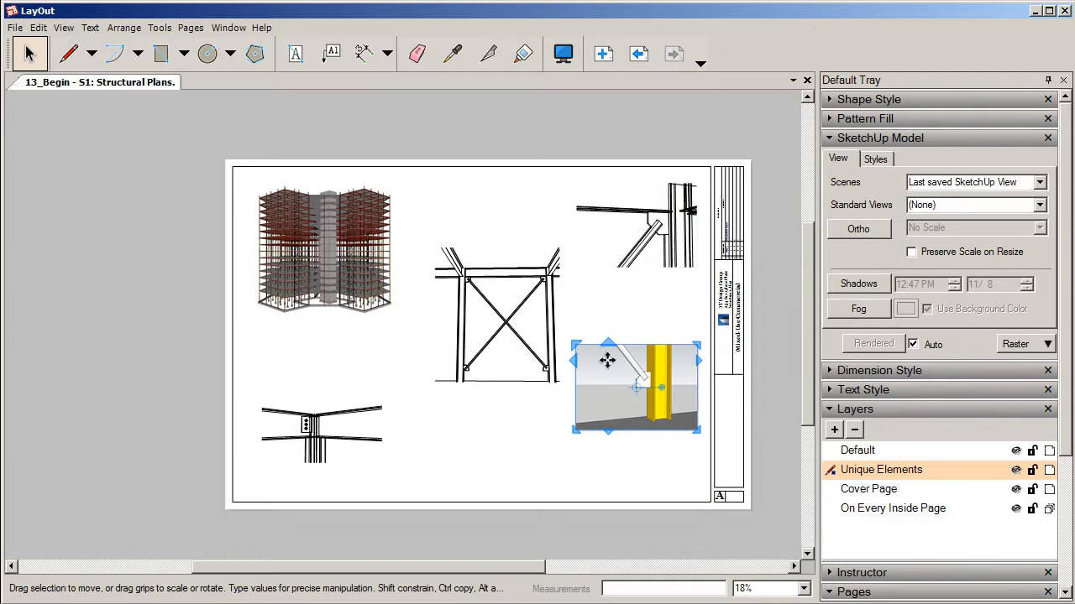
pyautogui.rightClick(607, 361)
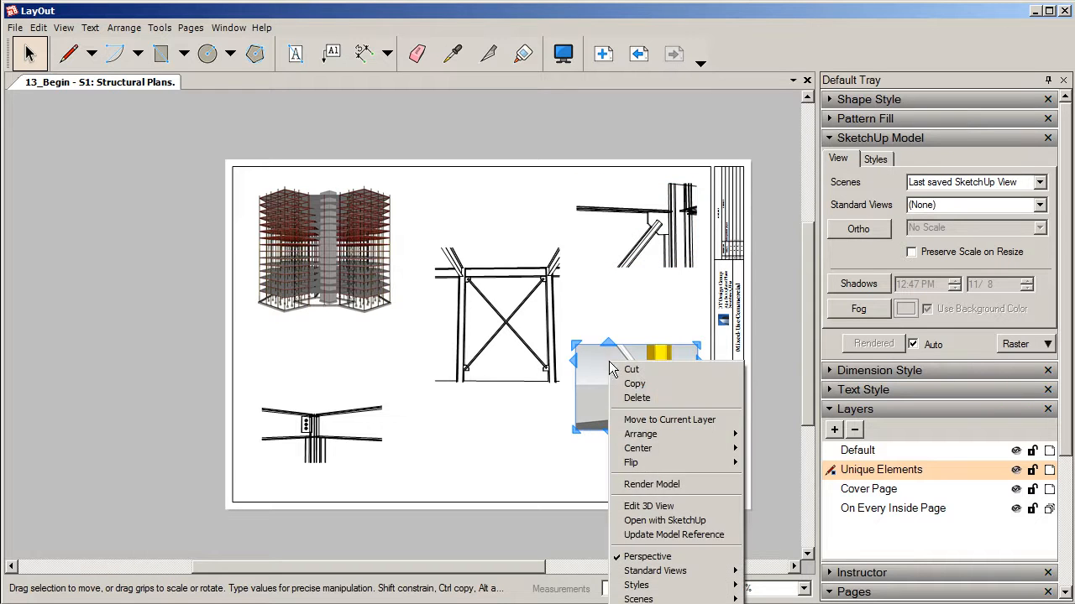
pyautogui.moveTo(639, 586)
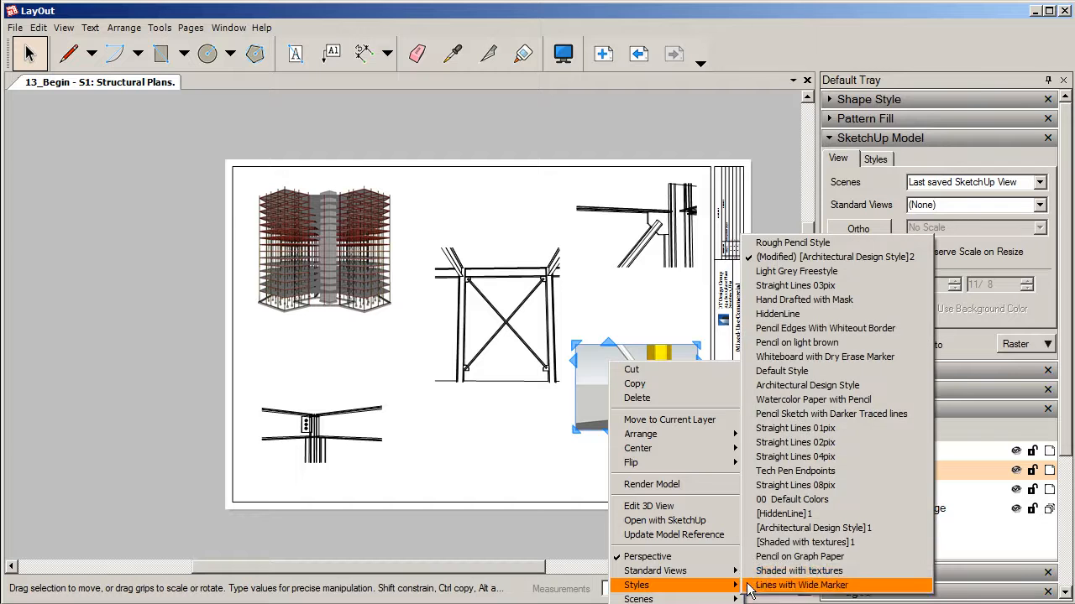
pyautogui.click(779, 314)
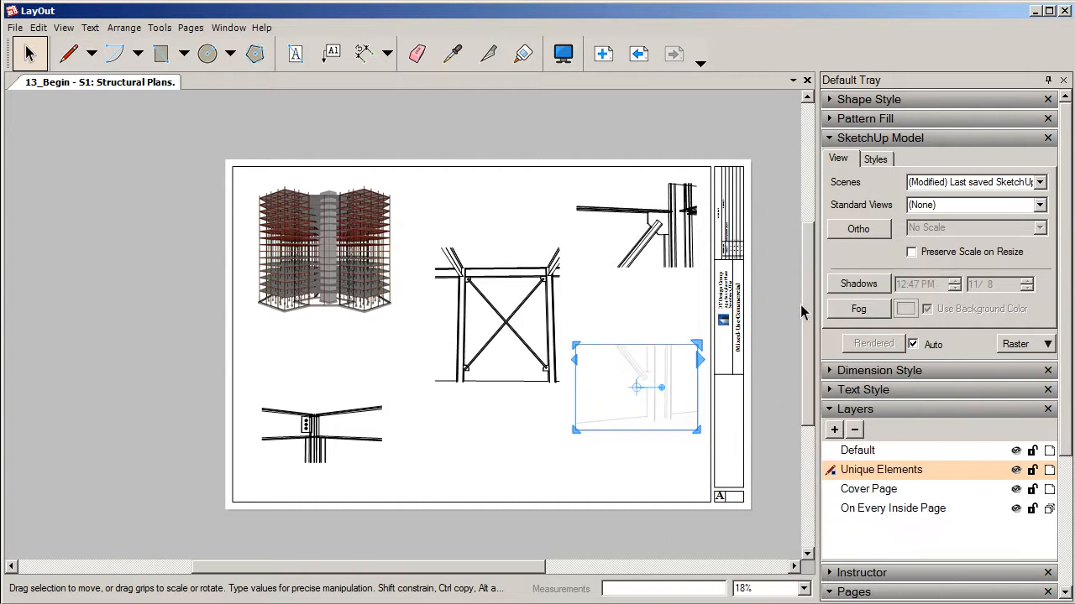
pyautogui.click(1049, 345)
pyautogui.click(1039, 365)
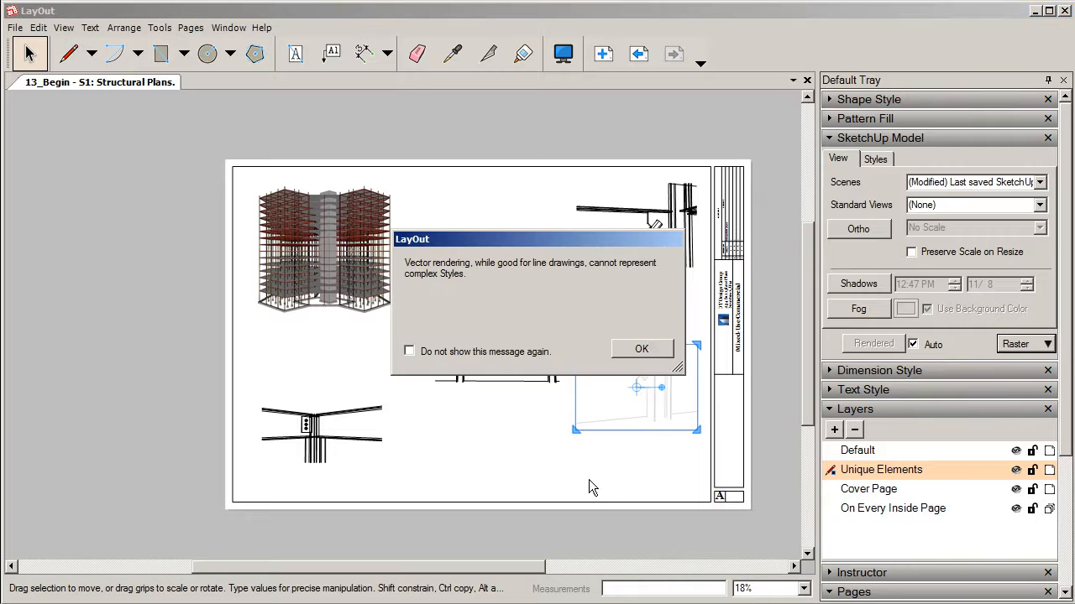
pyautogui.click(643, 349)
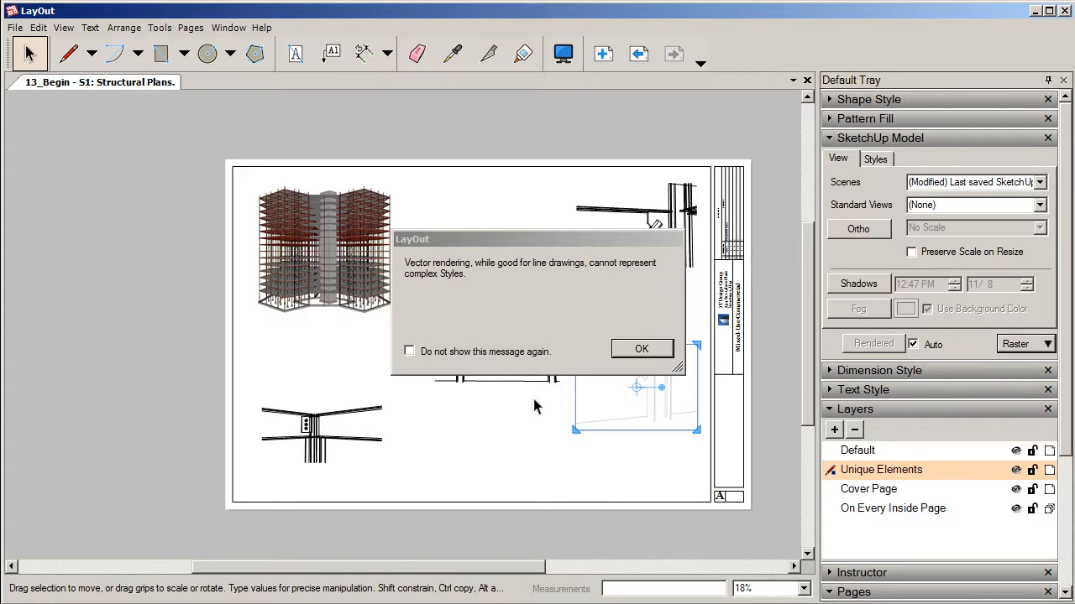
pyautogui.click(445, 184)
# Label the diagonal brace in the upper lateral bracing connection detail with its component name, Tube steel TS2.5x2.5x.3125
pyautogui.scroll(2, 664, 217)
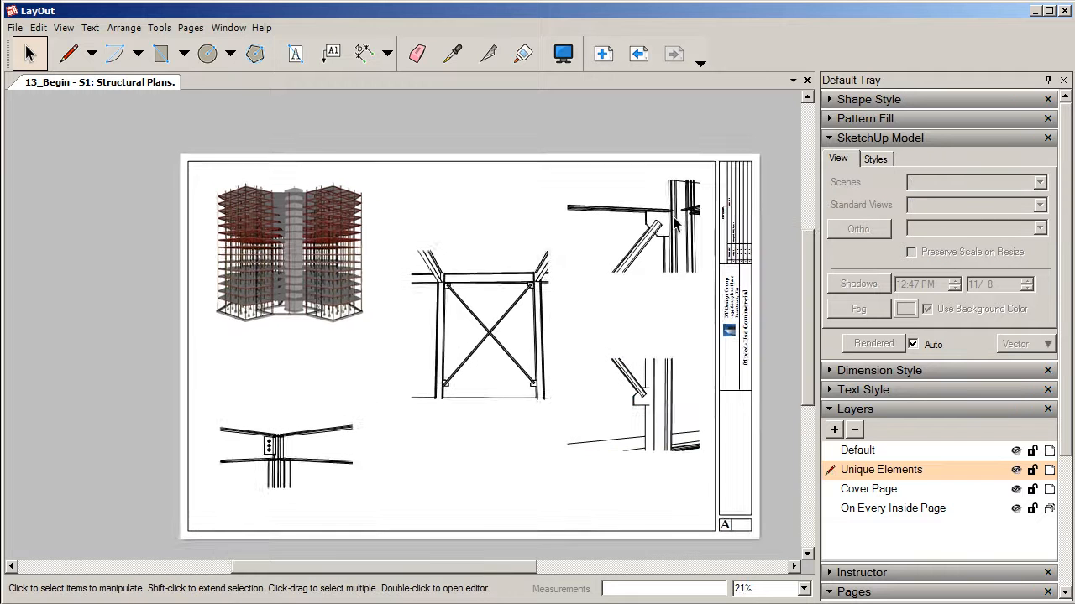
pyautogui.click(645, 206)
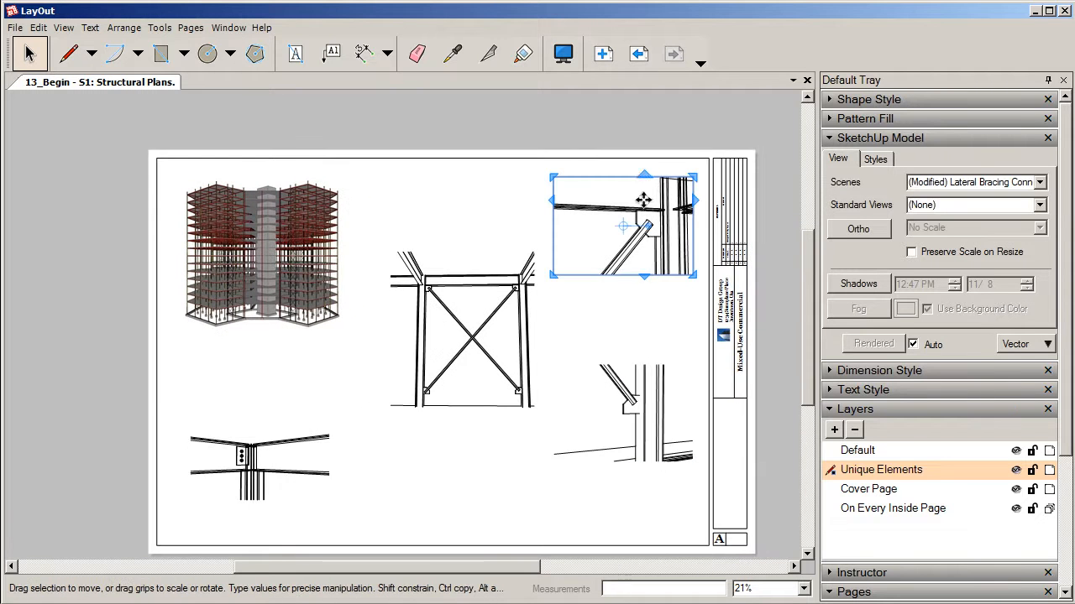
pyautogui.scroll(4, 644, 206)
pyautogui.scroll(3, 669, 232)
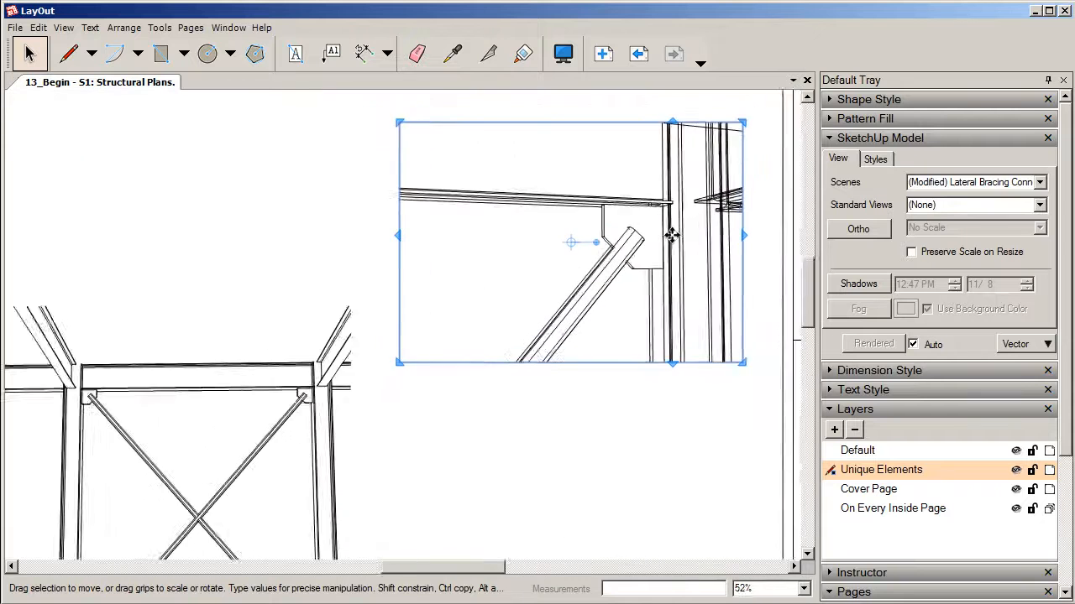
pyautogui.scroll(-1, 537, 271)
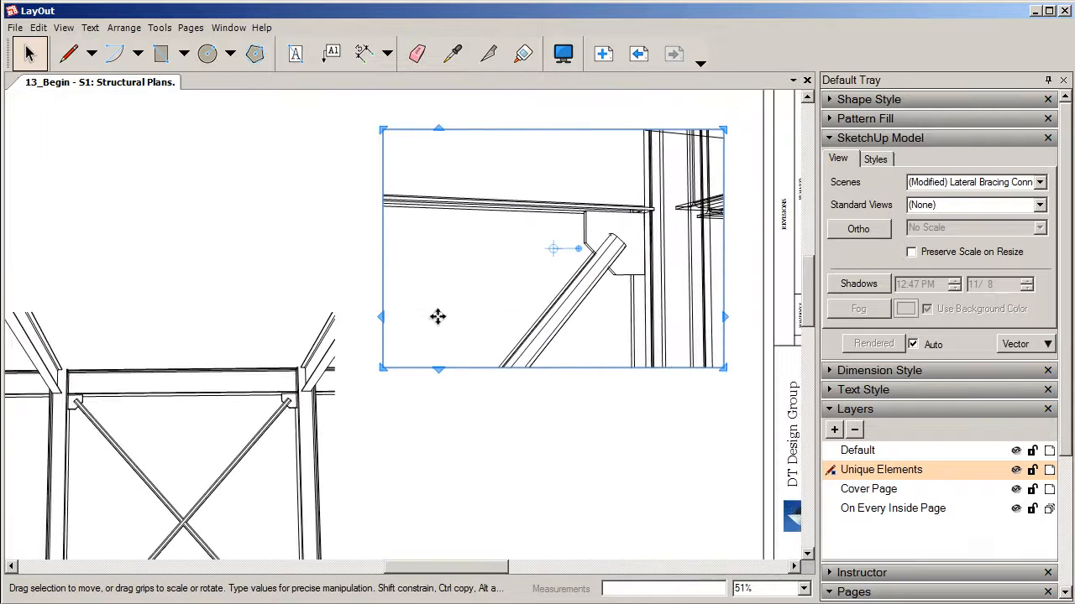
pyautogui.scroll(-1, 438, 317)
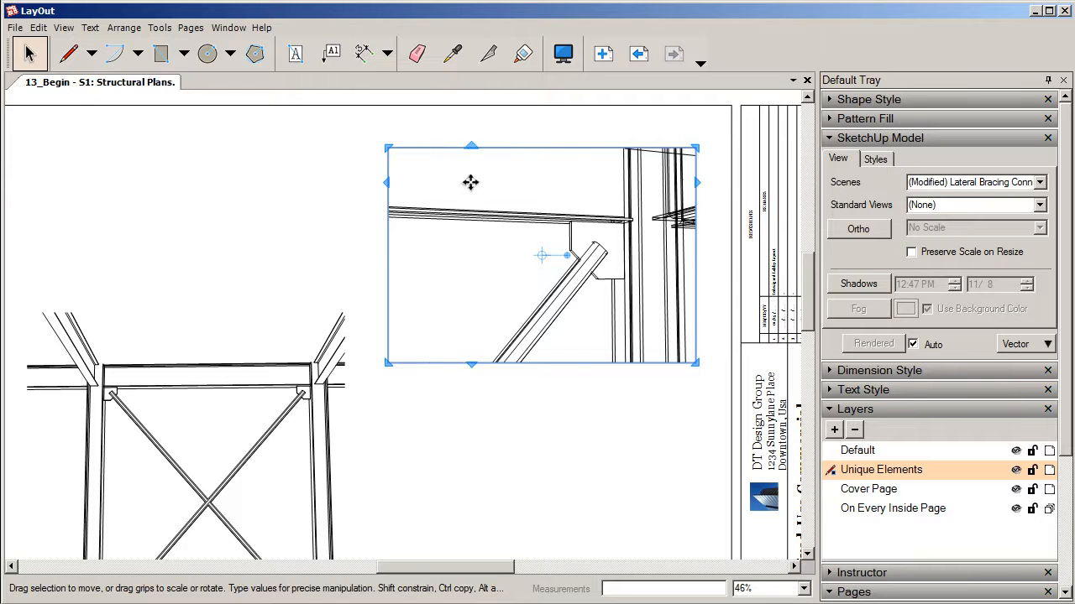
pyautogui.click(333, 54)
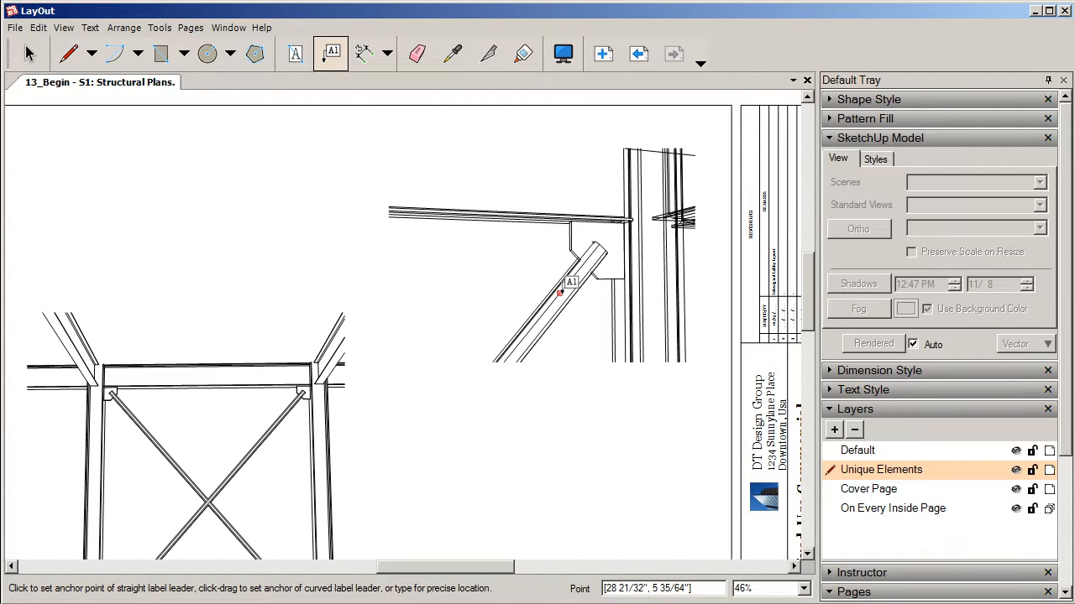
pyautogui.click(559, 292)
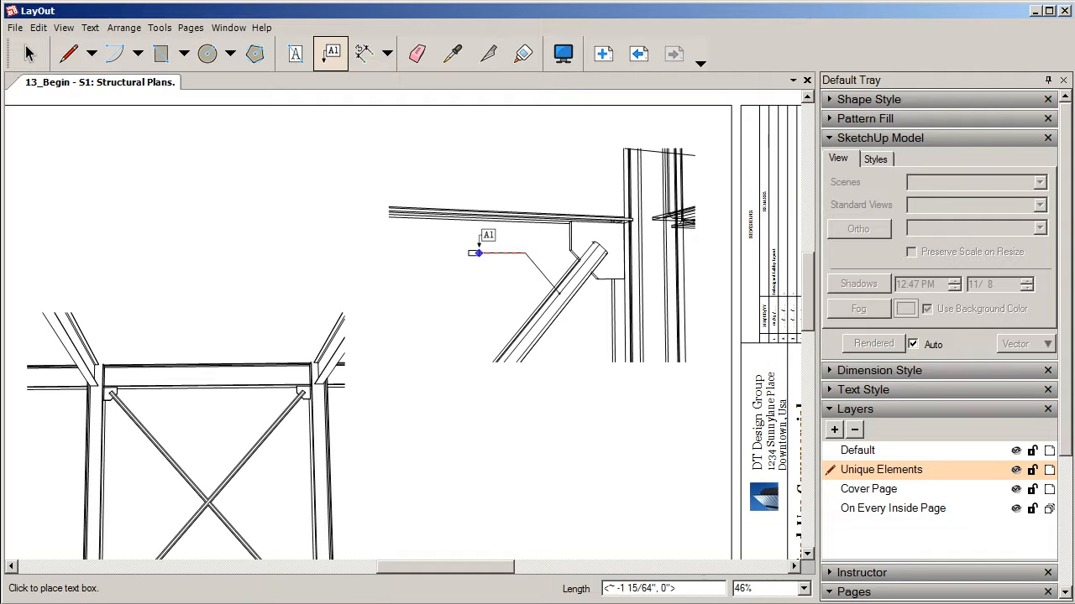
pyautogui.doubleClick(476, 252)
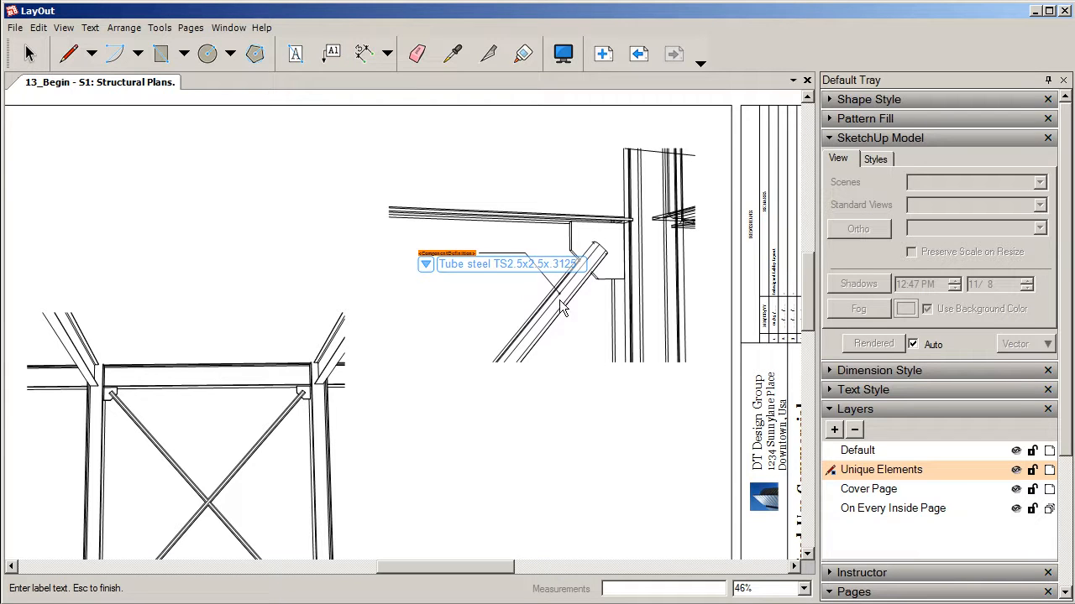
pyautogui.press('Escape')
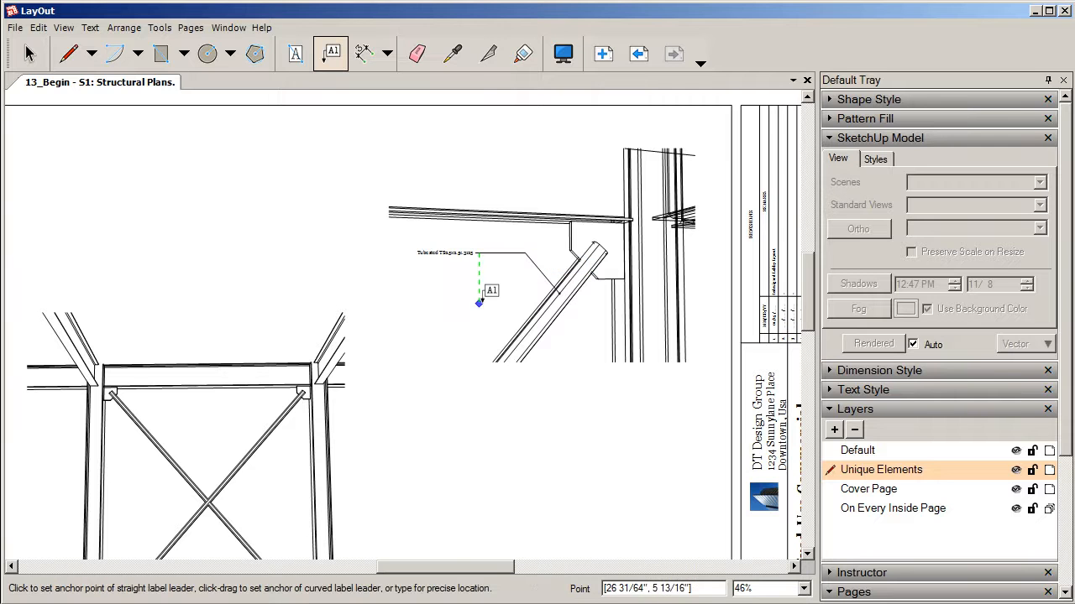
pyautogui.click(41, 60)
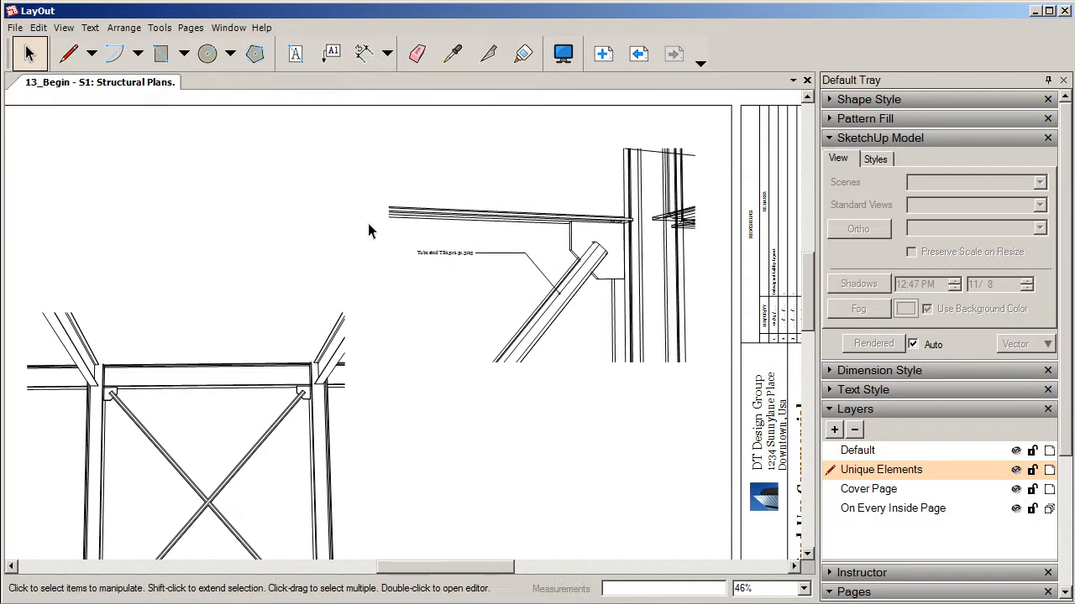
pyautogui.click(437, 257)
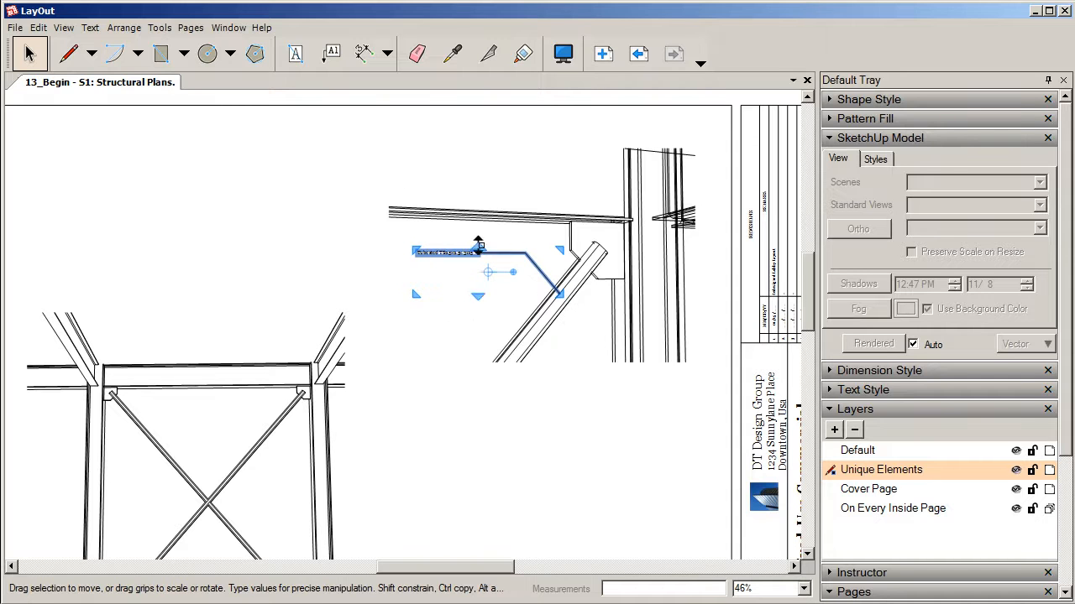
# Add a label with a horizontal leader to the gusset plate in the upper connection detail, using the component name "gusset plate"
pyautogui.click(593, 333)
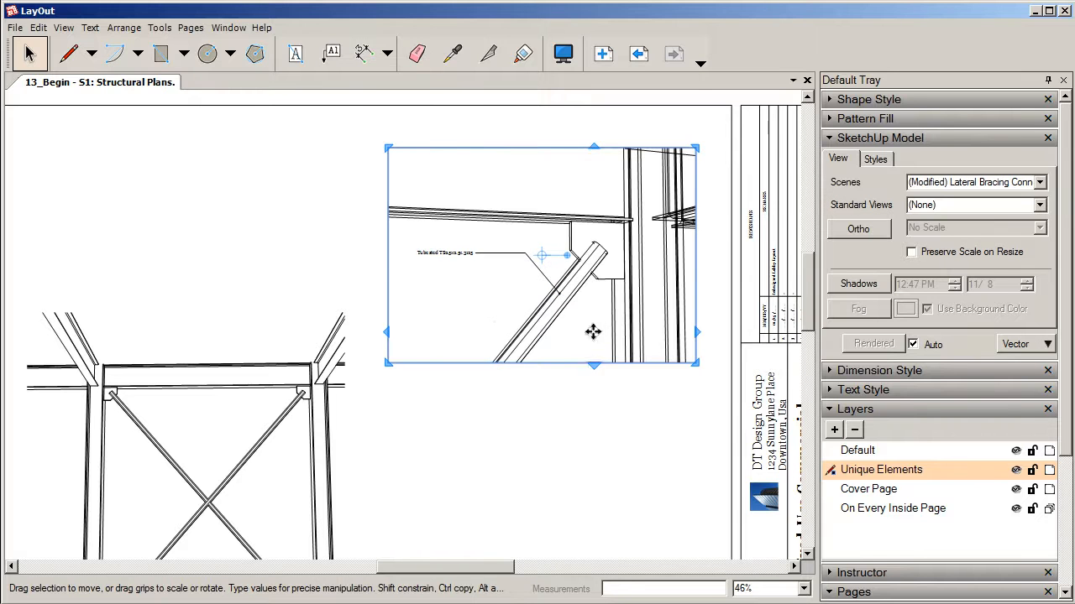
pyautogui.click(329, 54)
pyautogui.scroll(2, 575, 235)
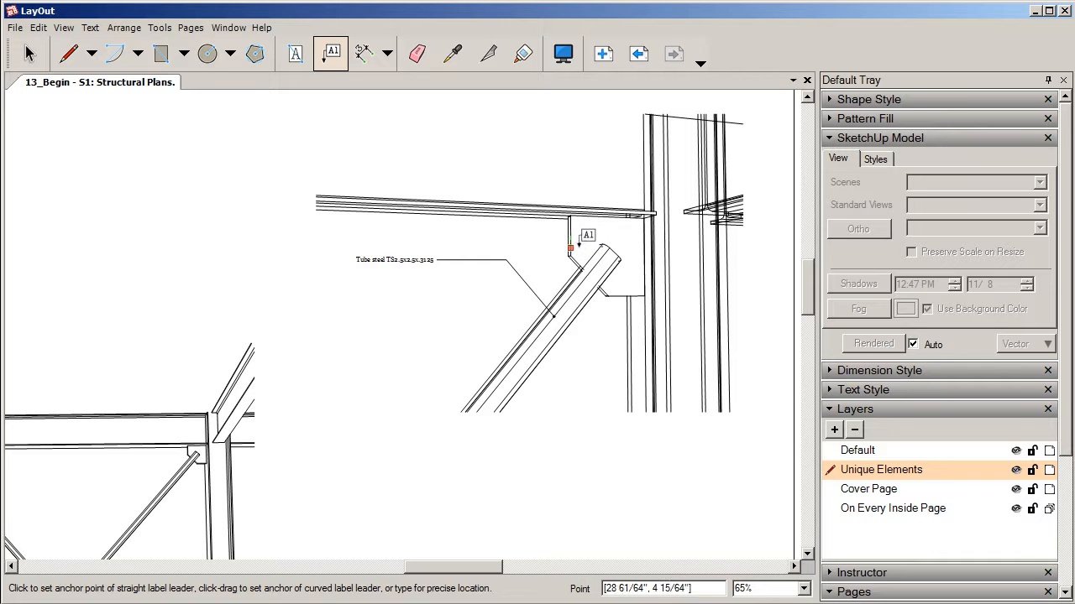
pyautogui.click(580, 236)
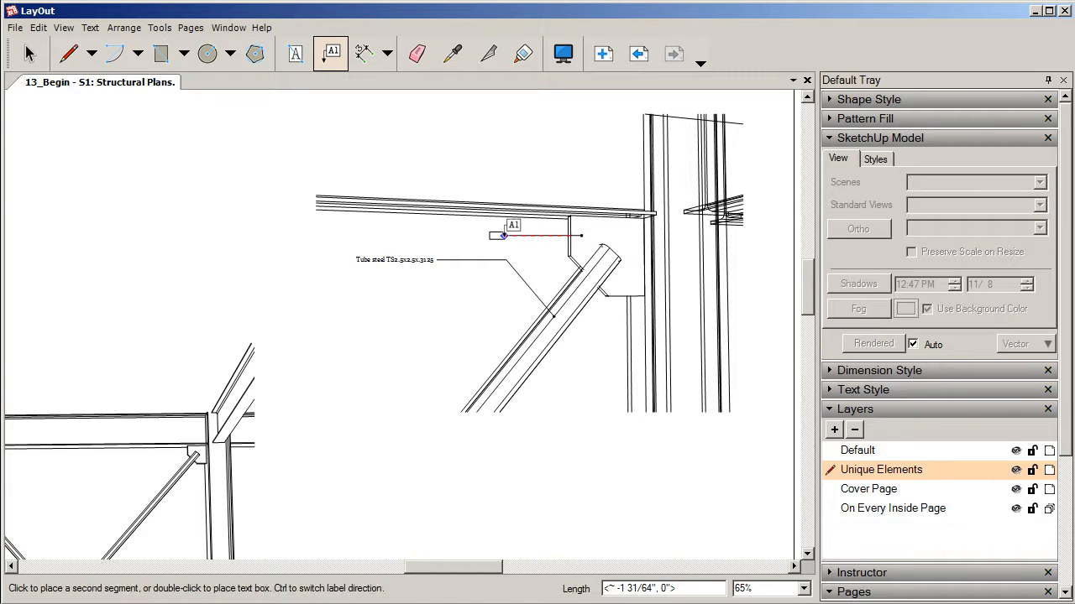
pyautogui.click(512, 236)
pyautogui.click(449, 235)
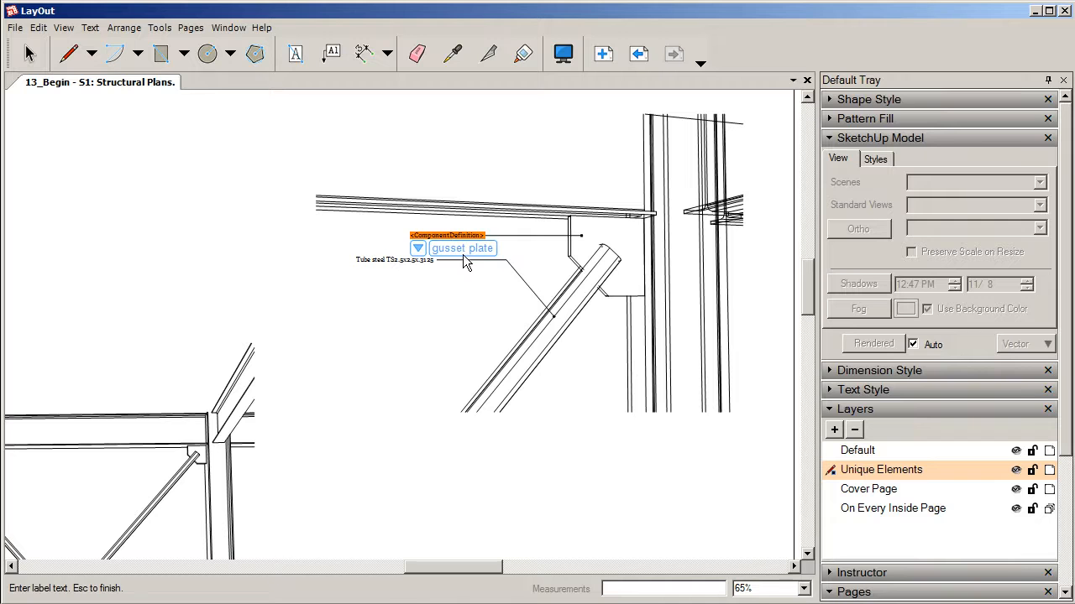
pyautogui.click(459, 251)
# Label the horizontal beam in the upper connection detail with its wide flange steel component name, placing the text above the beam
pyautogui.scroll(-2, 366, 235)
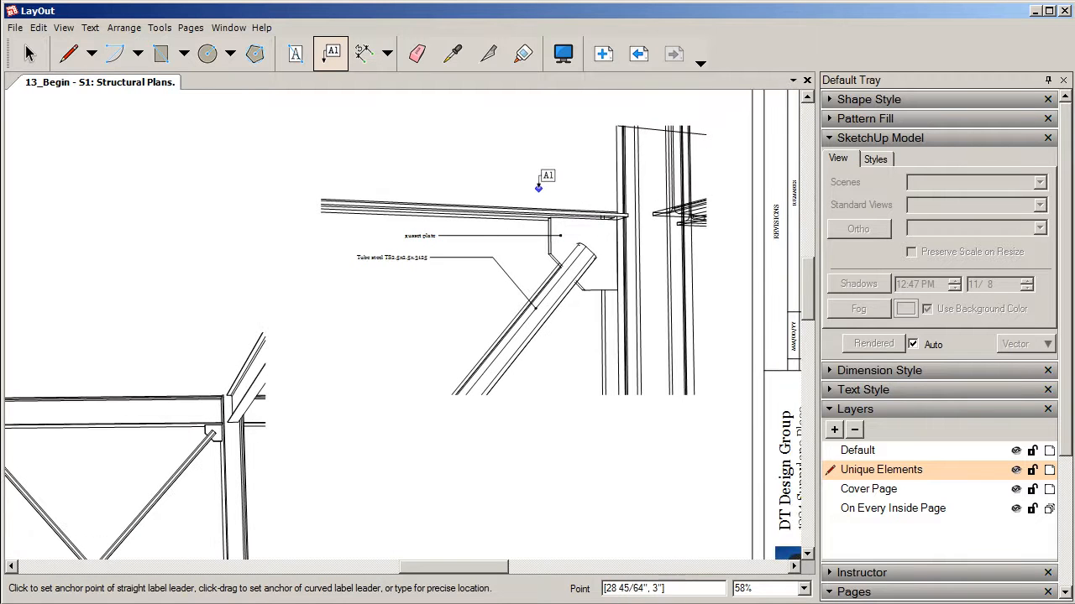
pyautogui.click(527, 212)
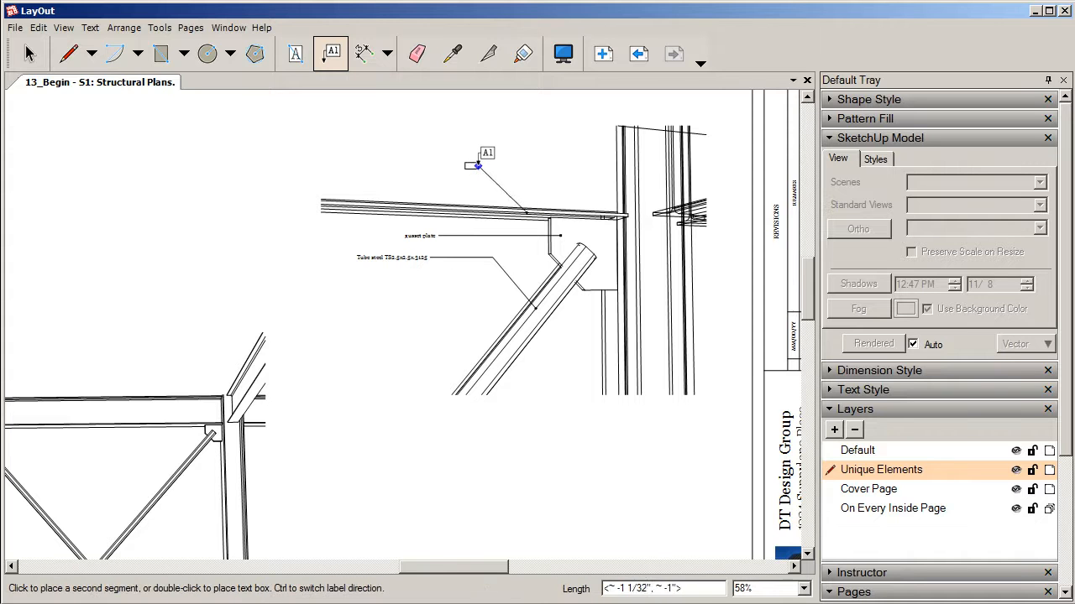
pyautogui.click(447, 165)
pyautogui.click(413, 165)
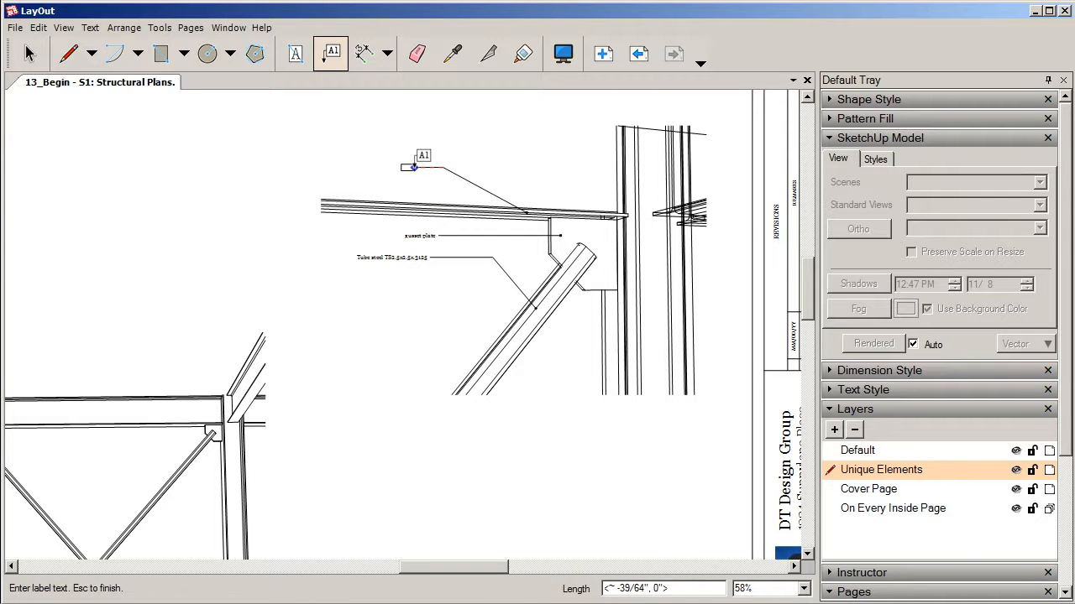
pyautogui.press('Escape')
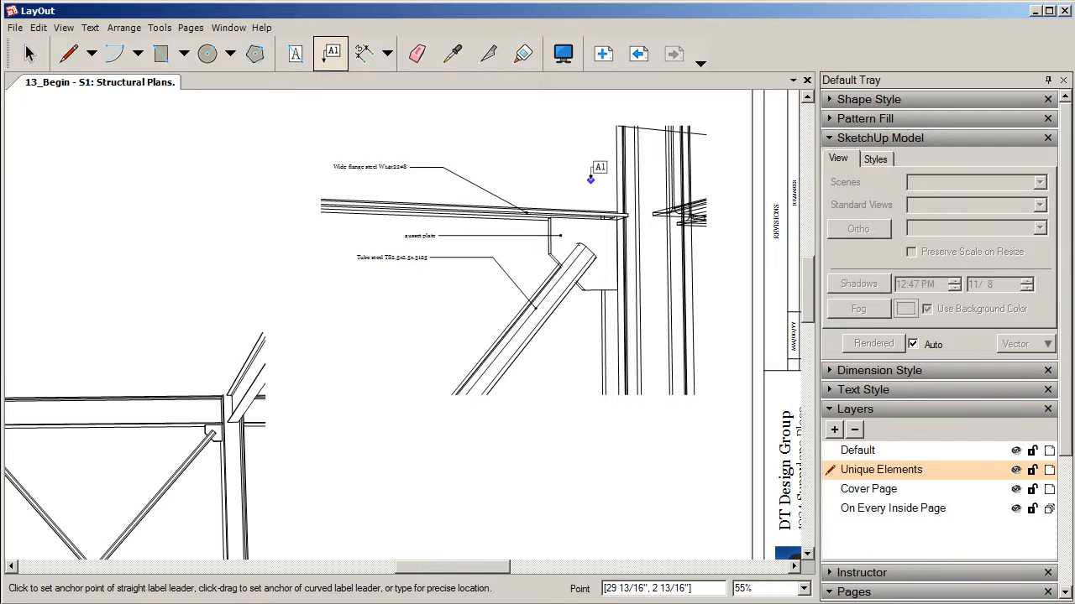
# Label the column with its component name, Wide flange steel W10x33#1, placing the text above the beam's label
pyautogui.scroll(-1, 595, 172)
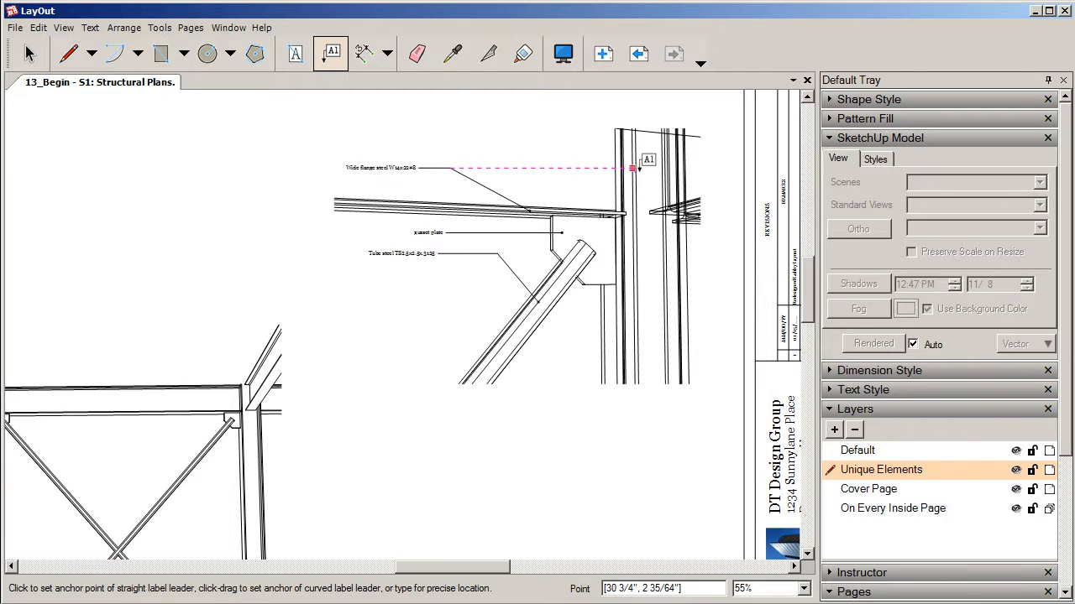
pyautogui.click(633, 167)
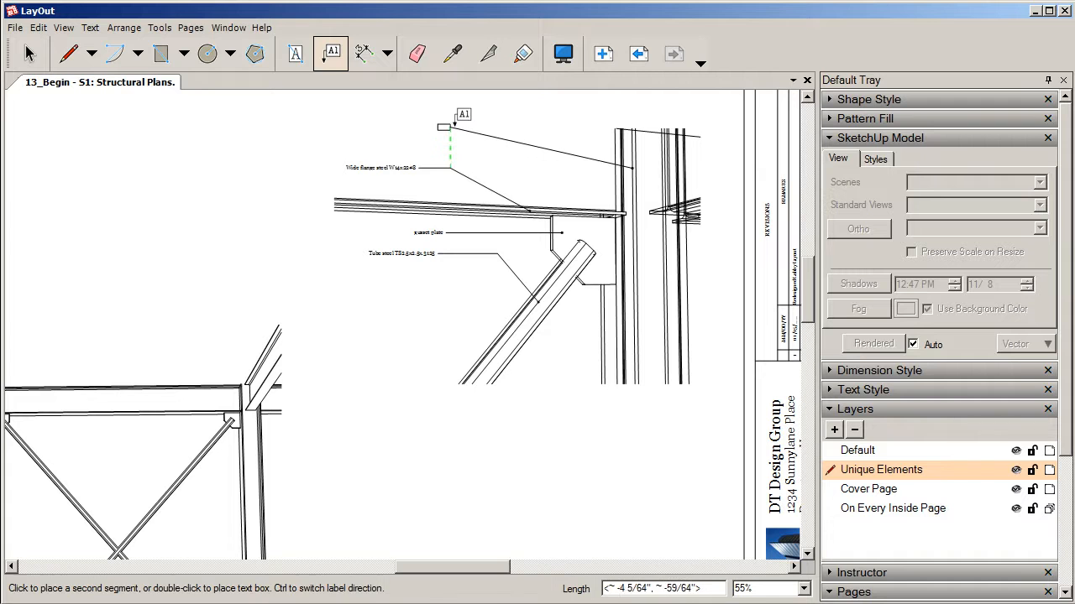
pyautogui.click(450, 127)
pyautogui.click(417, 128)
pyautogui.press('Escape')
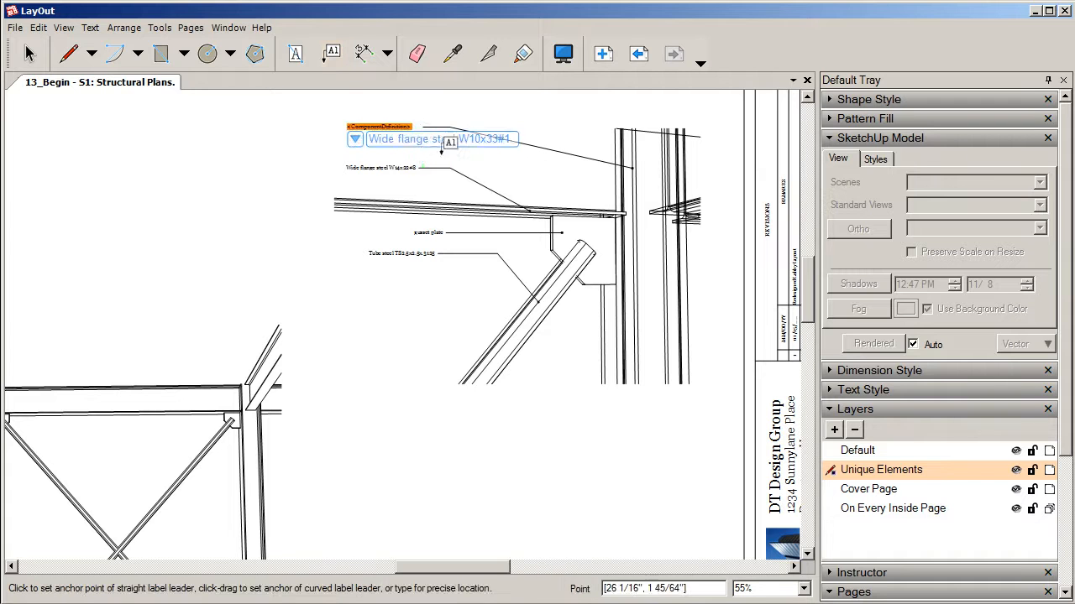
# Select all four component labels on the upper lateral bracing connection detail together
pyautogui.scroll(-2, 516, 276)
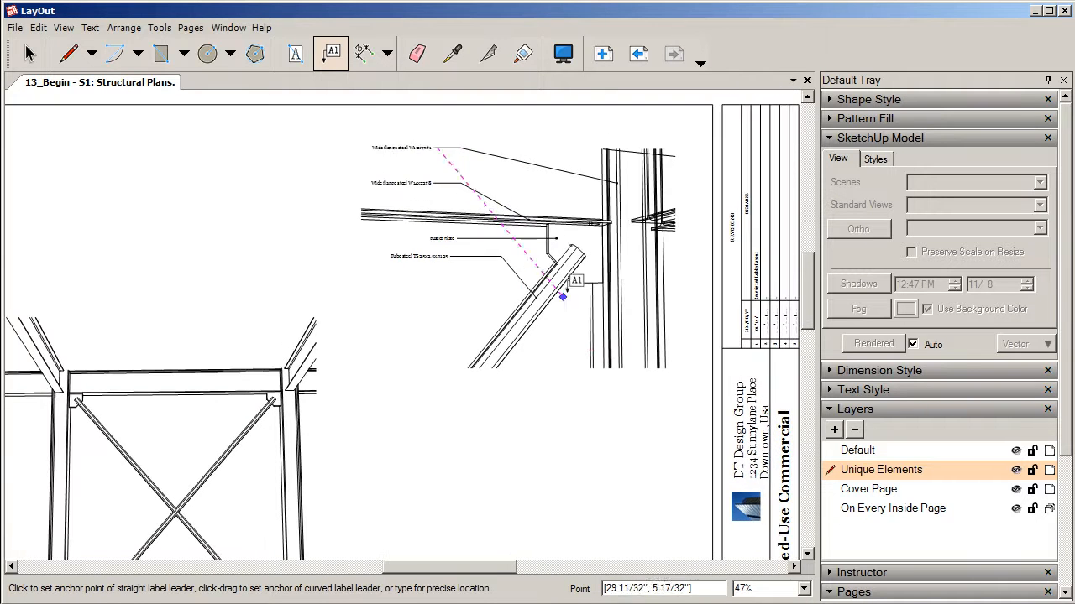
pyautogui.scroll(-1, 617, 275)
pyautogui.scroll(-3, 499, 293)
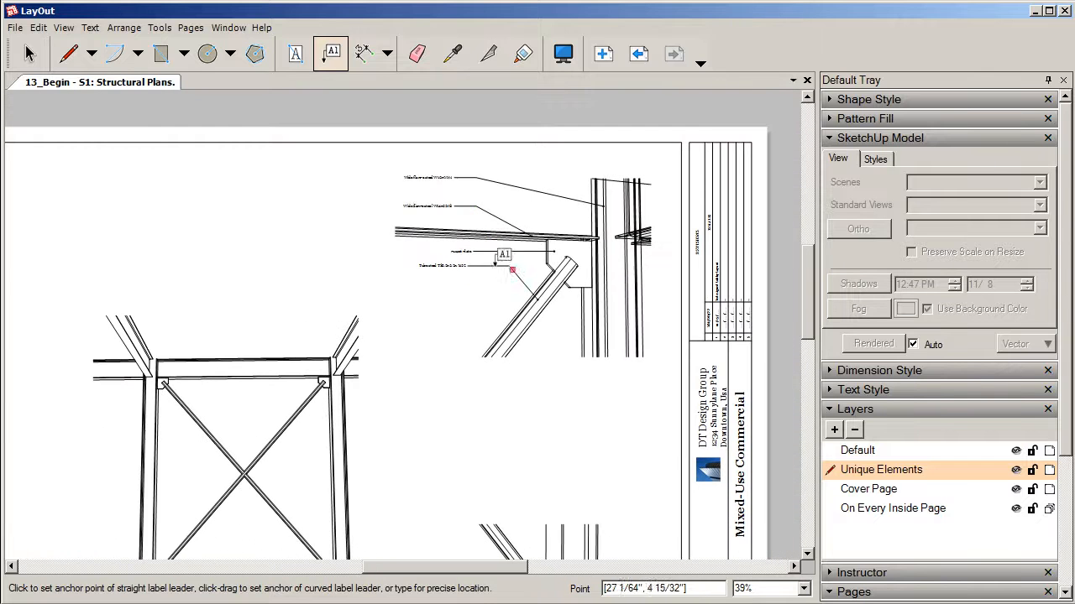
pyautogui.scroll(-3, 470, 185)
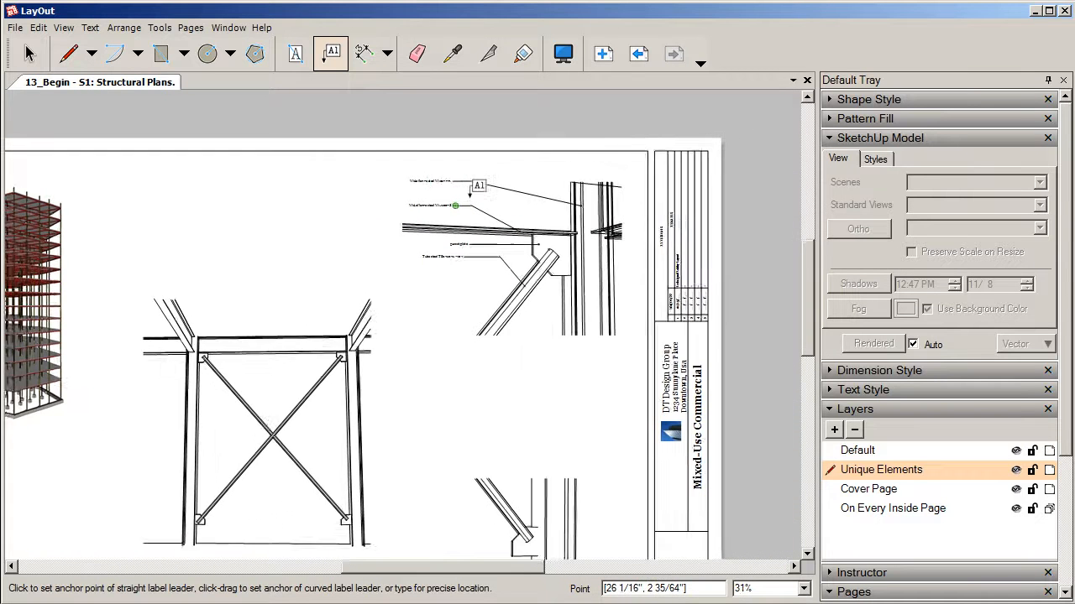
pyautogui.scroll(2, 475, 183)
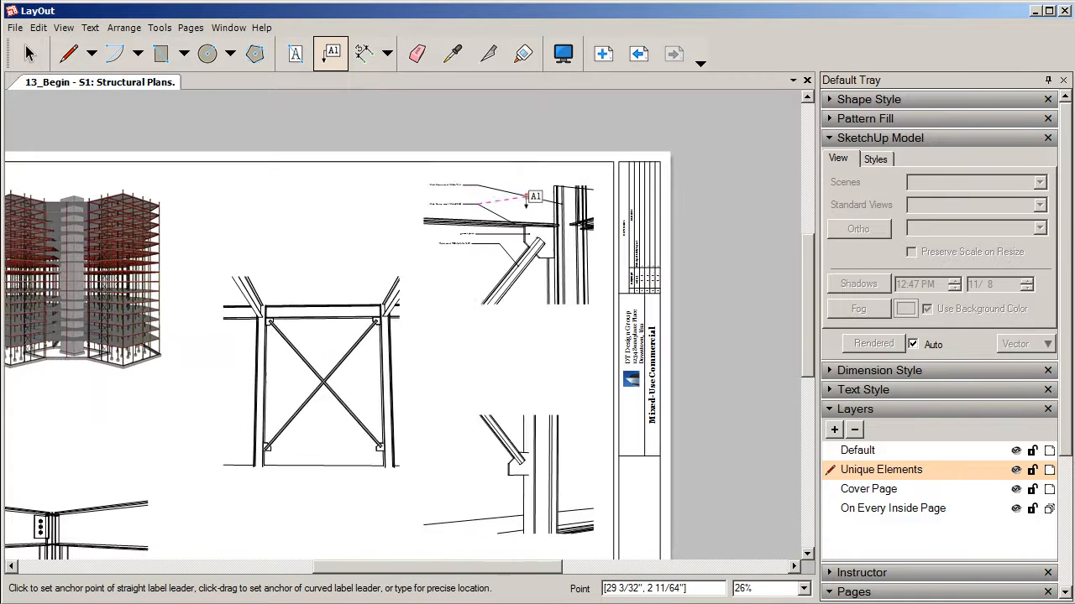
pyautogui.scroll(3, 473, 183)
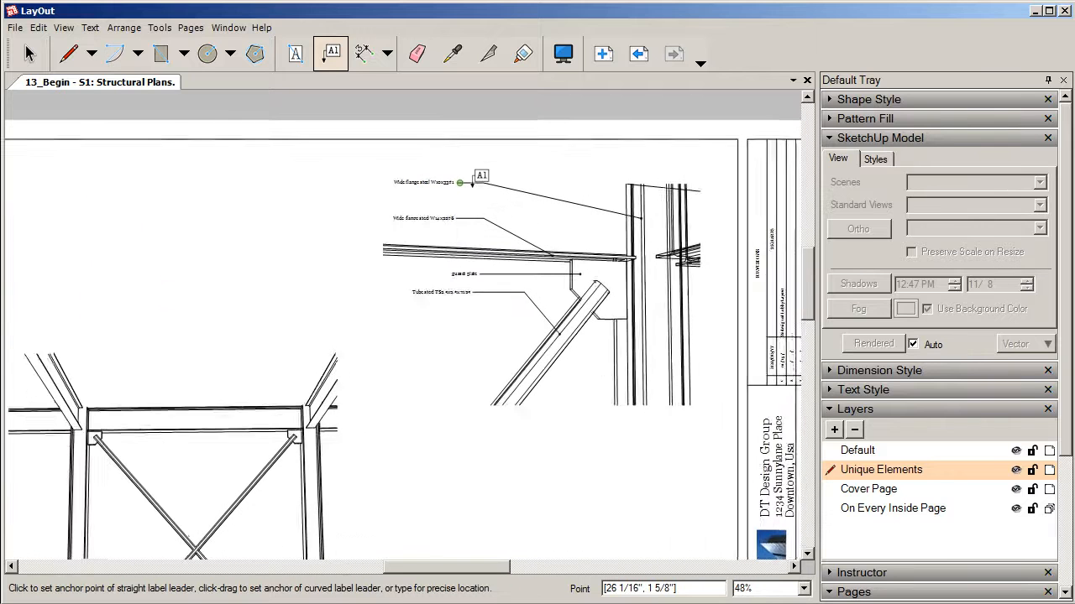
pyautogui.click(27, 54)
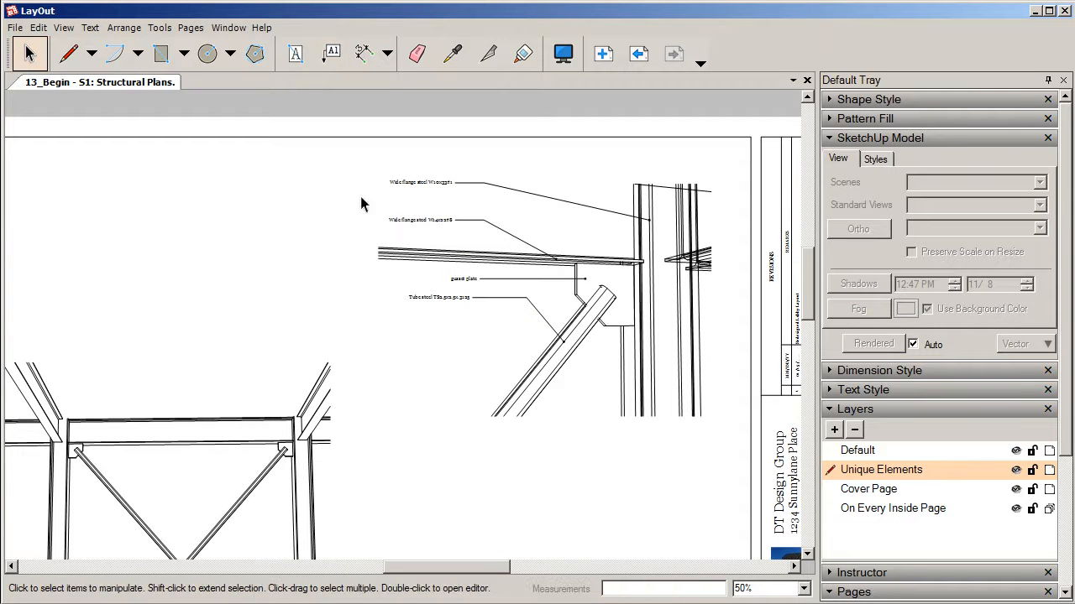
pyautogui.click(401, 183)
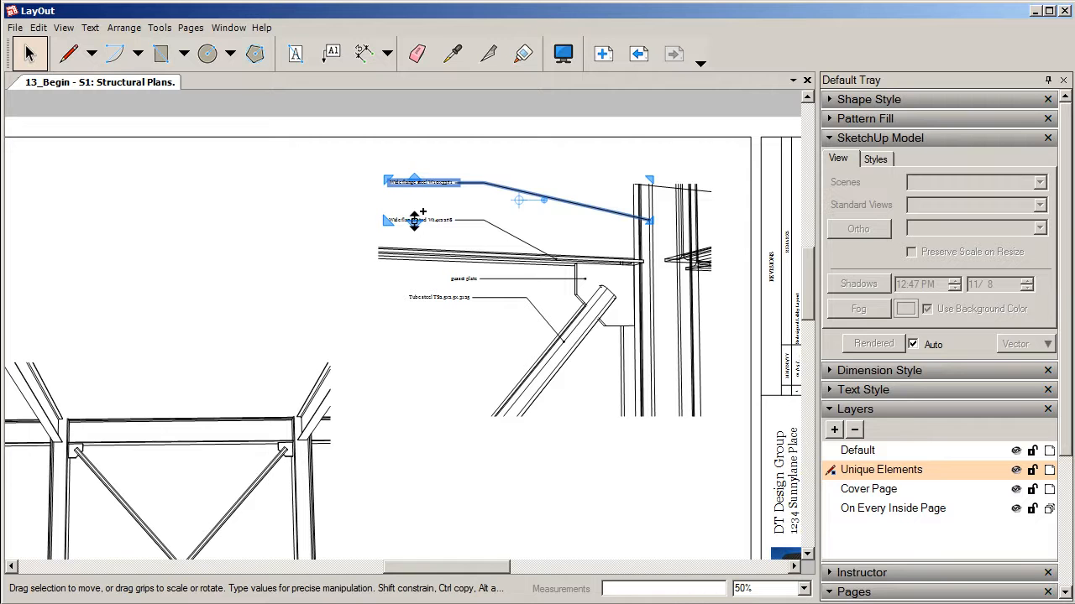
pyautogui.keyDown('ctrl'); pyautogui.click(461, 280); pyautogui.keyUp('ctrl')
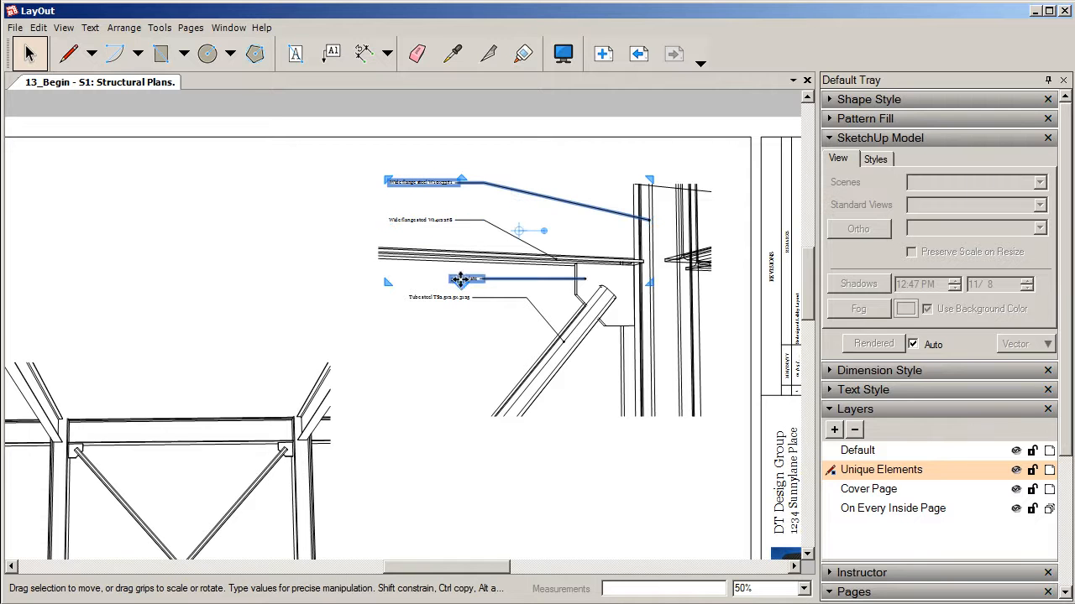
pyautogui.keyDown('shift'); pyautogui.click(443, 298); pyautogui.keyUp('shift')
pyautogui.keyDown('shift'); pyautogui.click(438, 223); pyautogui.keyUp('shift')
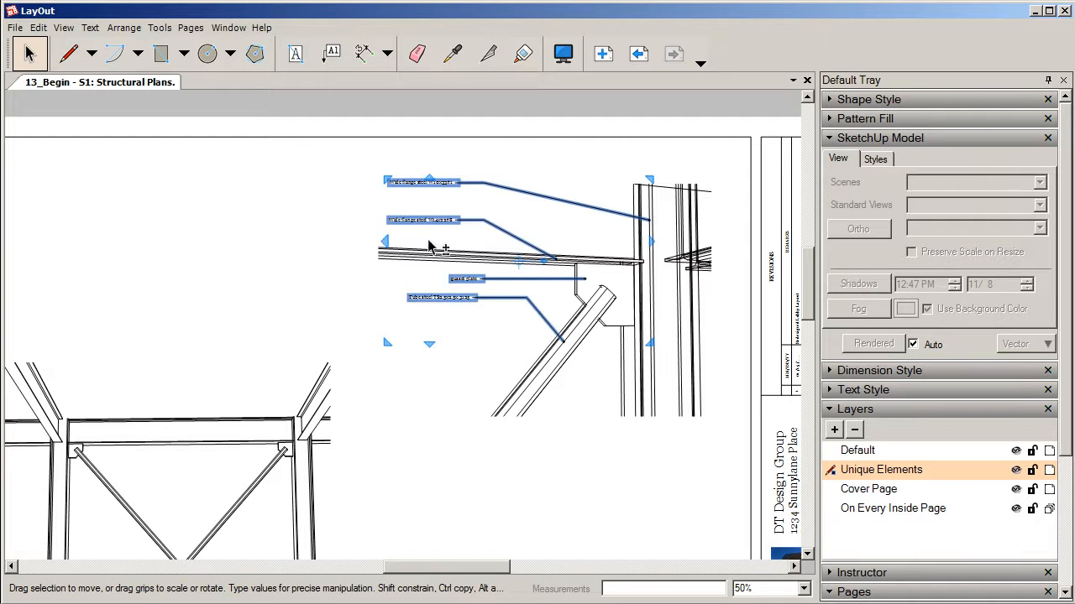
# Collapse the SketchUp Model, Layers and Pages settings and open the Text Style settings for the selected labels
pyautogui.scroll(-3, 420, 300)
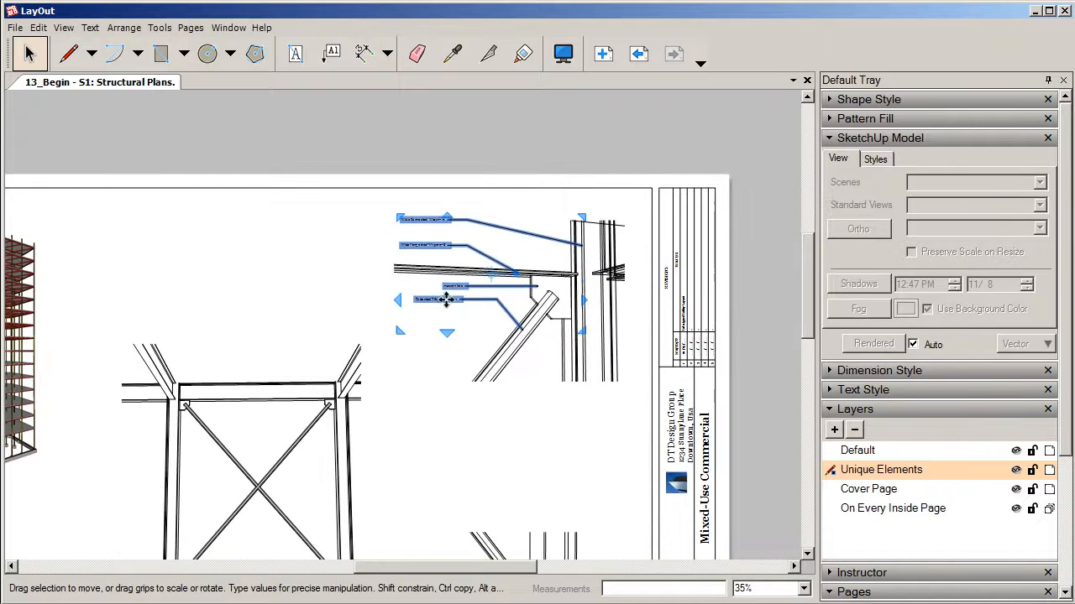
pyautogui.click(830, 139)
pyautogui.click(829, 198)
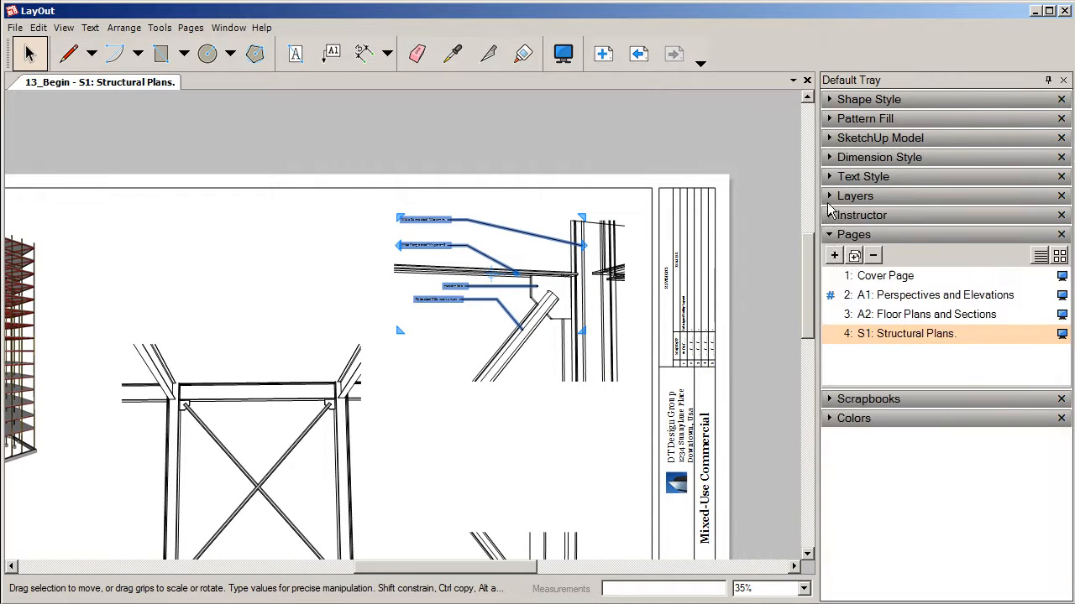
pyautogui.click(831, 236)
pyautogui.click(831, 158)
pyautogui.click(831, 159)
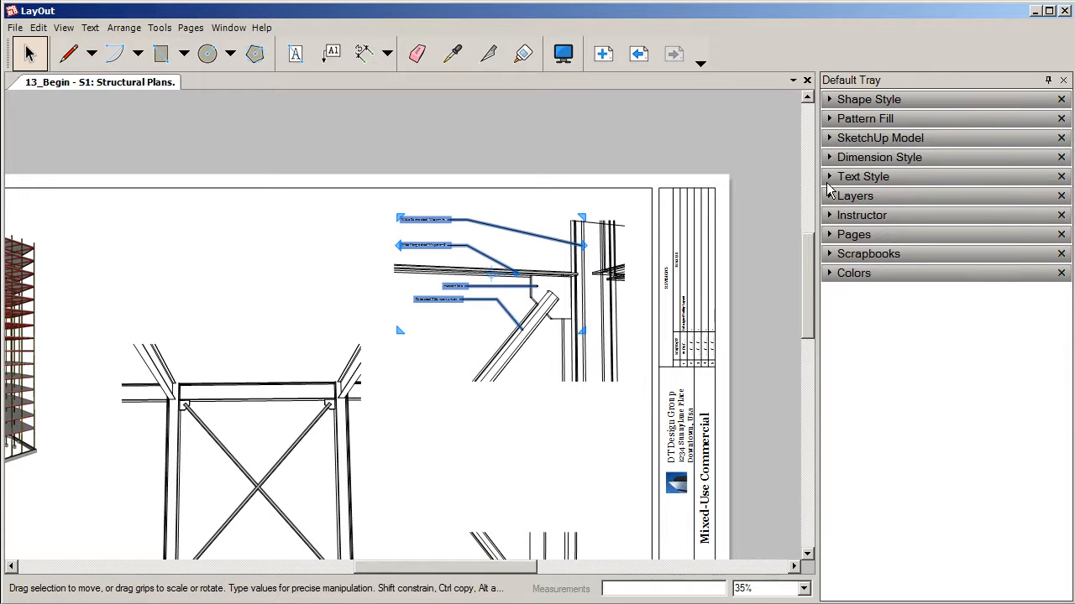
pyautogui.click(828, 176)
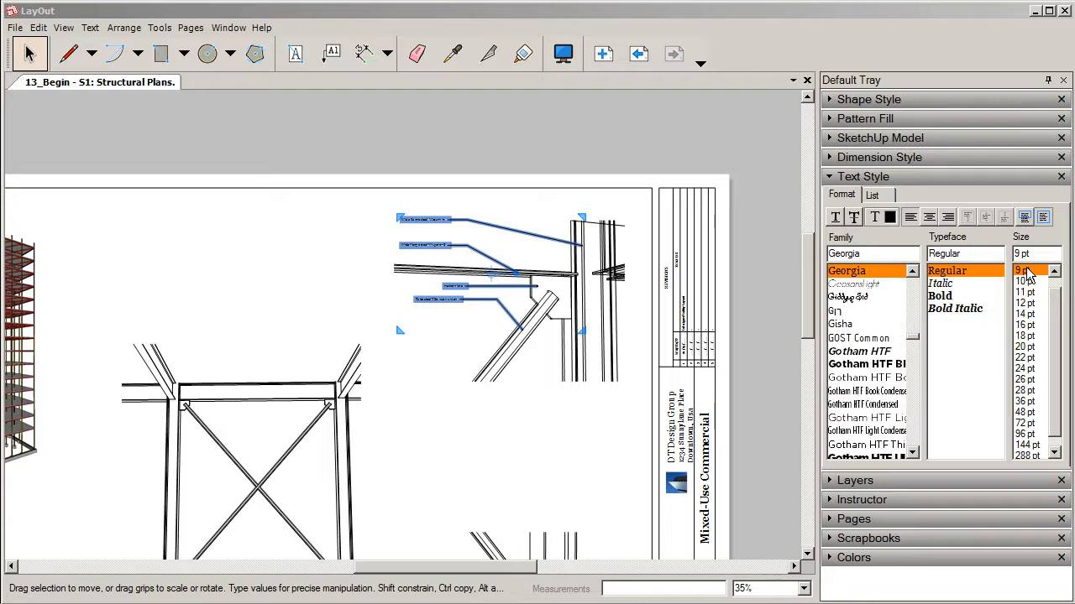
# Set the text size of the selected component labels on the upper connection detail to 26 pt and deselect them
pyautogui.click(1026, 325)
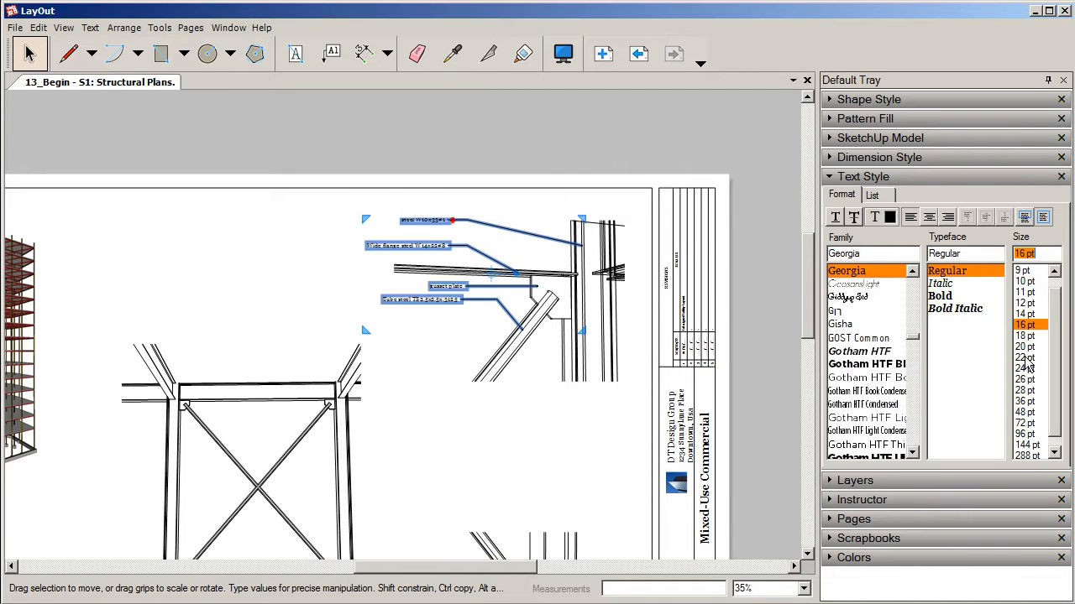
pyautogui.click(1026, 358)
pyautogui.click(1025, 380)
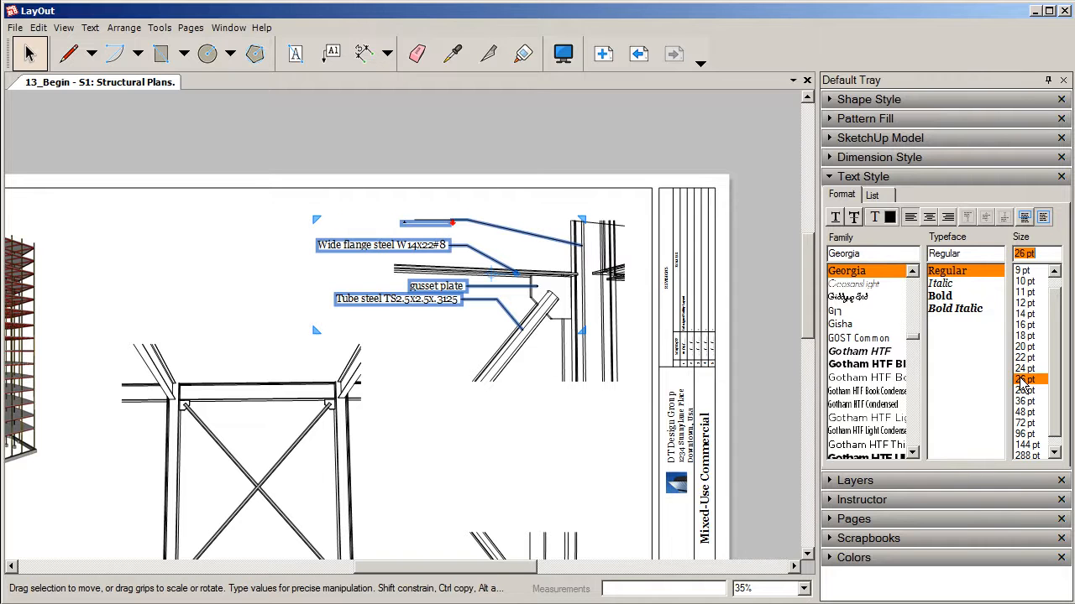
pyautogui.click(1025, 391)
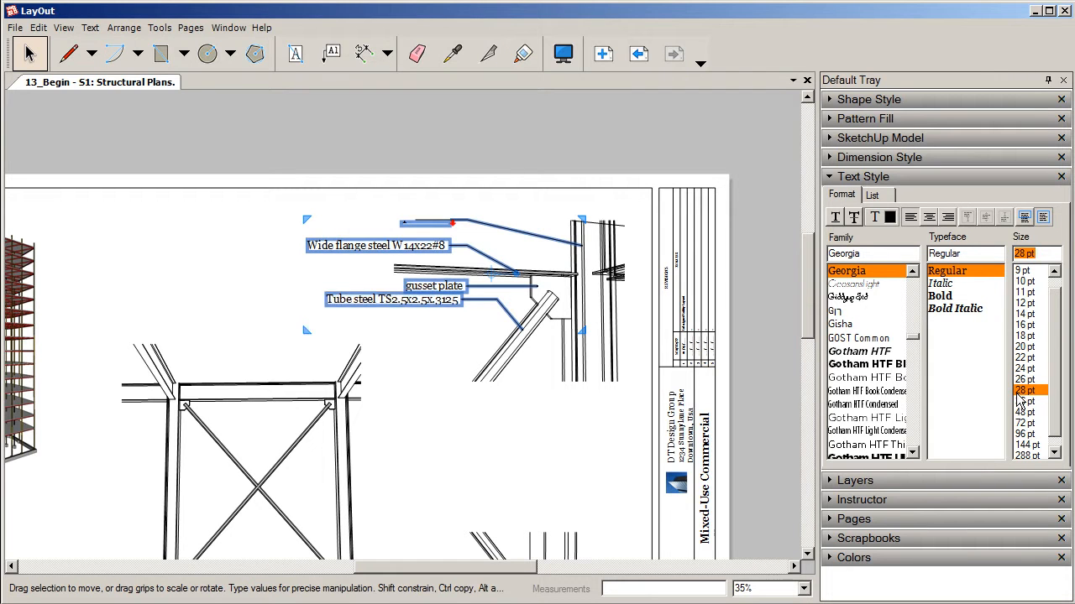
pyautogui.click(1023, 402)
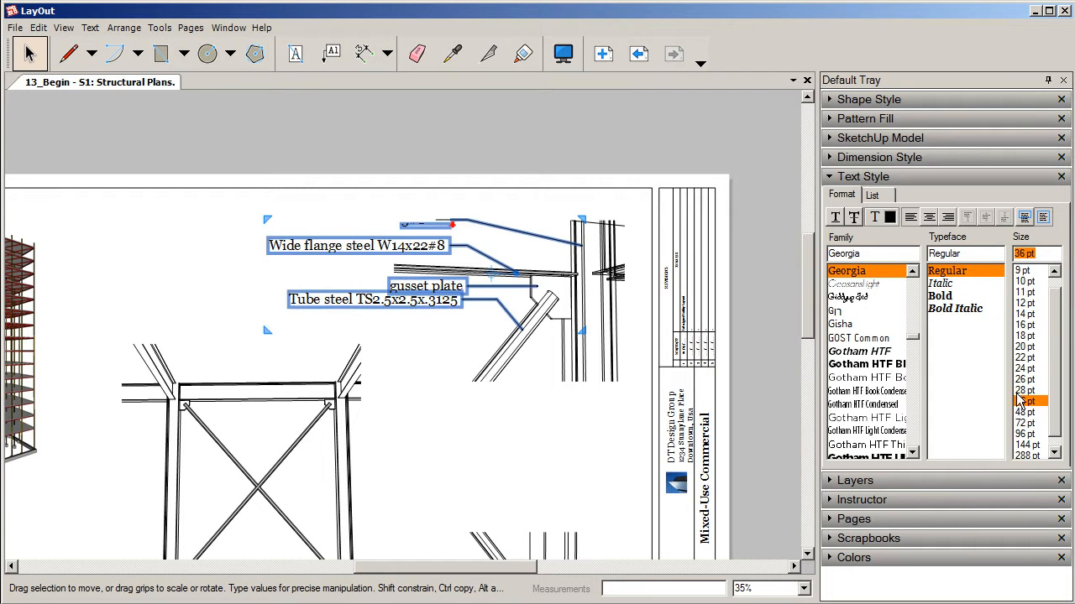
pyautogui.click(1025, 391)
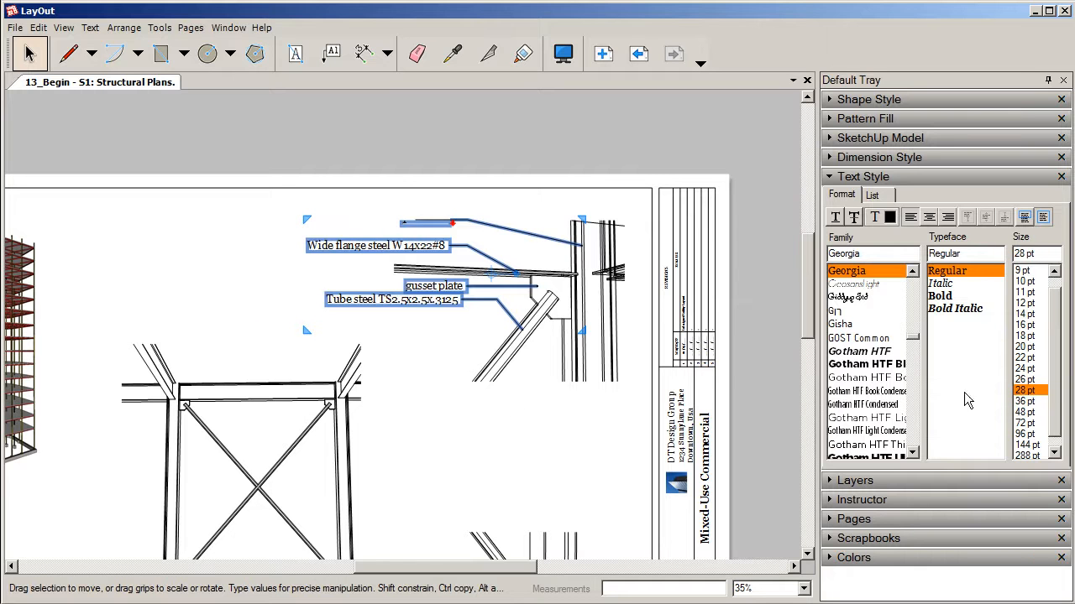
pyautogui.click(1022, 381)
pyautogui.click(539, 418)
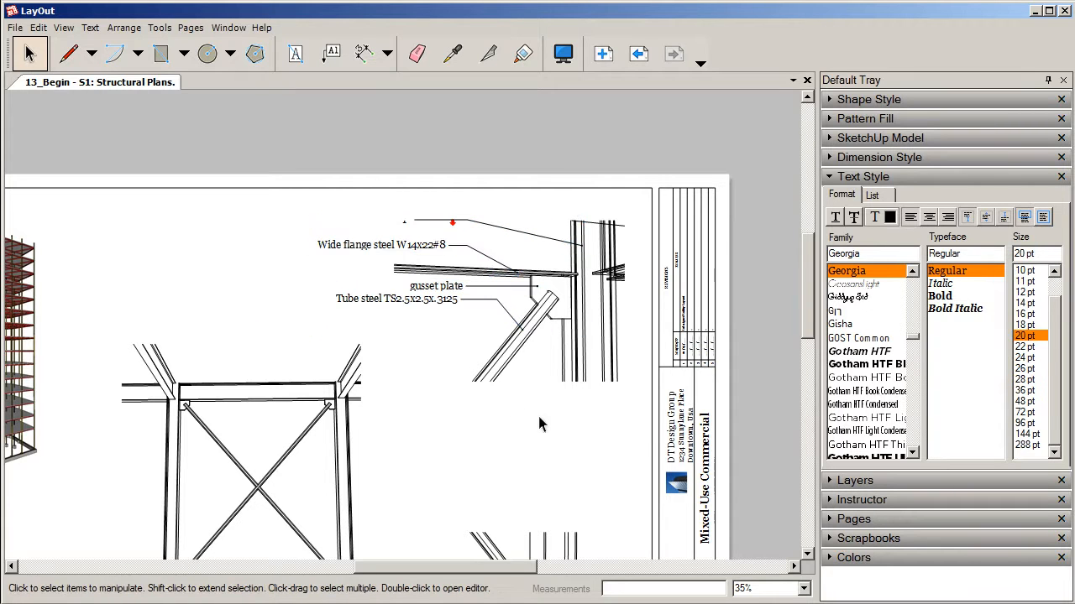
# Delete the uppermost label, the one leading to the column, from the upper bracing connection detail
pyautogui.scroll(-3, 542, 396)
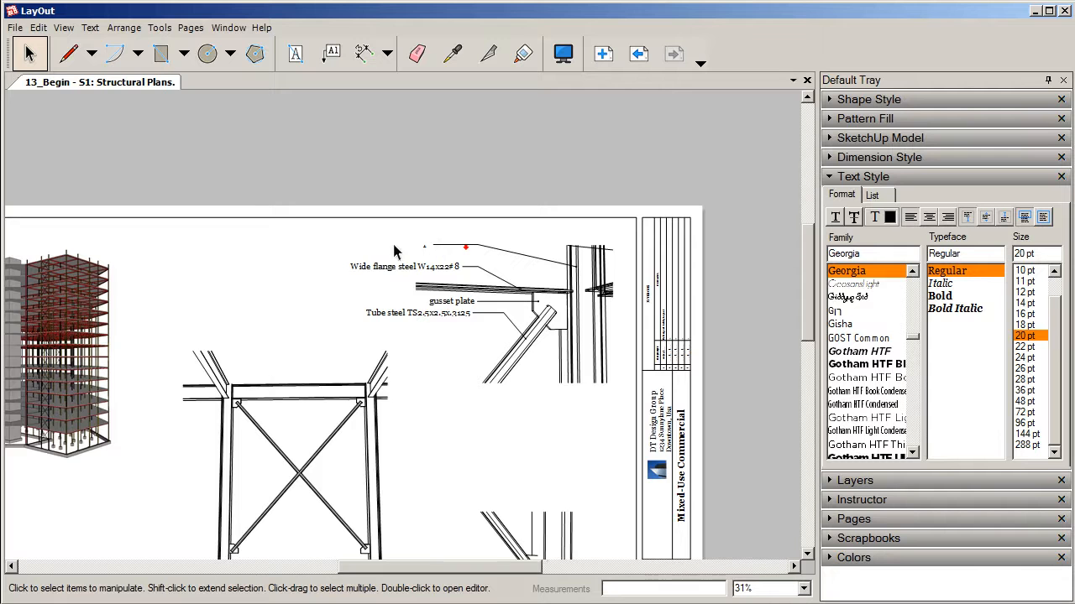
pyautogui.scroll(2, 393, 246)
pyautogui.click(453, 243)
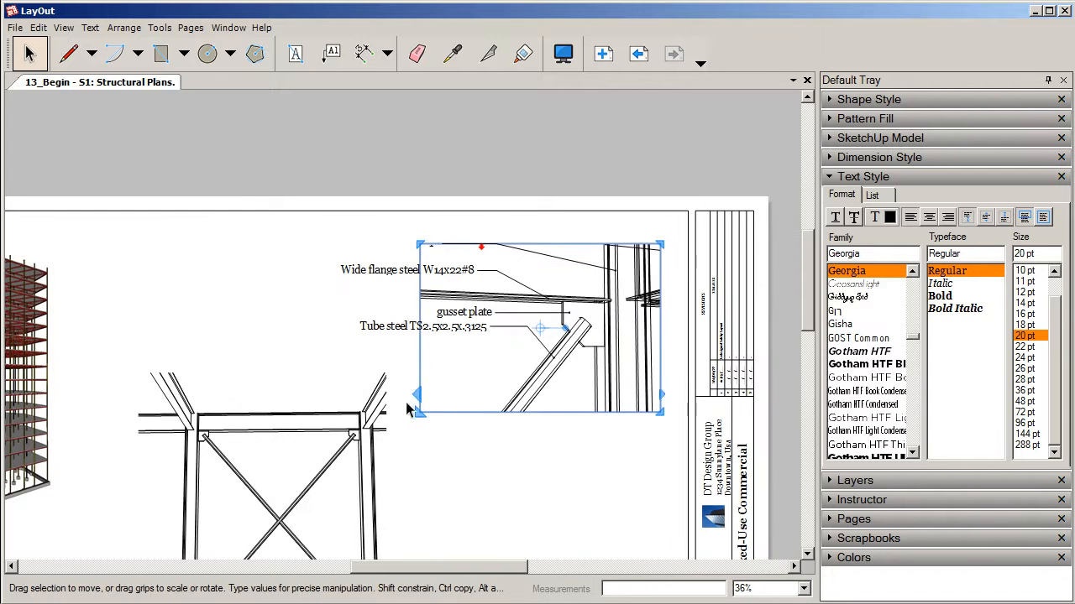
pyautogui.click(428, 460)
pyautogui.click(578, 268)
pyautogui.rightClick(579, 265)
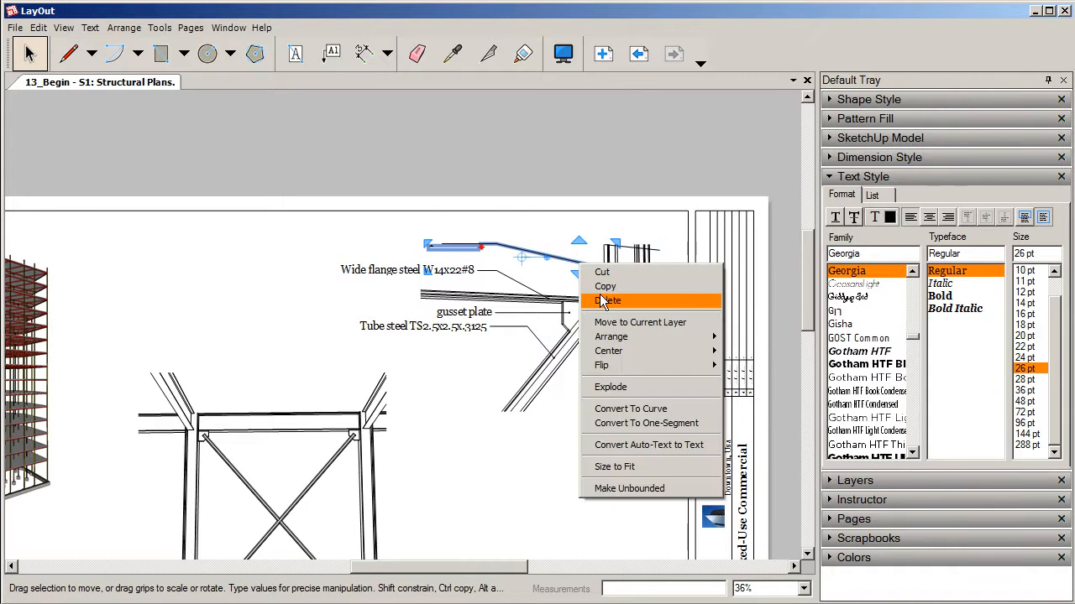
pyautogui.click(604, 300)
# Try to orbit the model view in the lower bracing connection detail and turn its perspective off
pyautogui.scroll(-2, 470, 391)
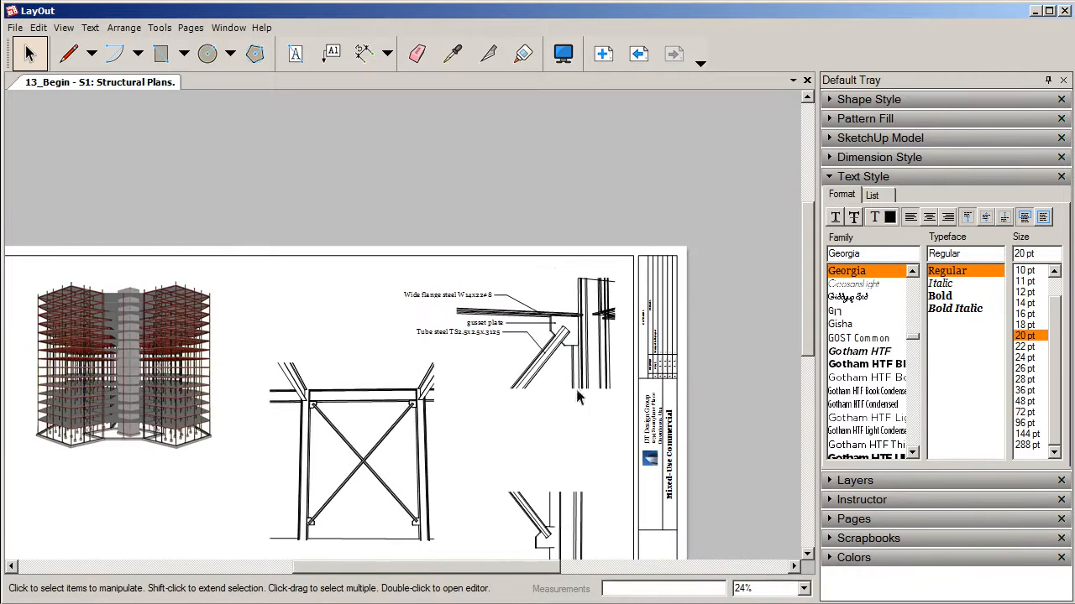
pyautogui.scroll(-1, 564, 281)
pyautogui.scroll(-1, 580, 282)
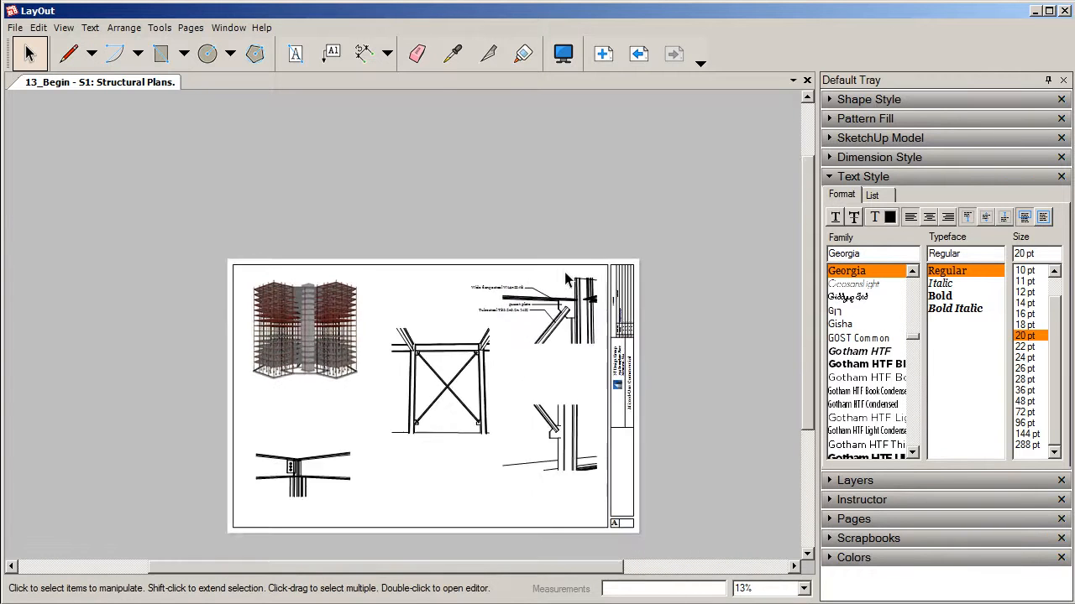
pyautogui.scroll(2, 294, 464)
pyautogui.scroll(2, 302, 473)
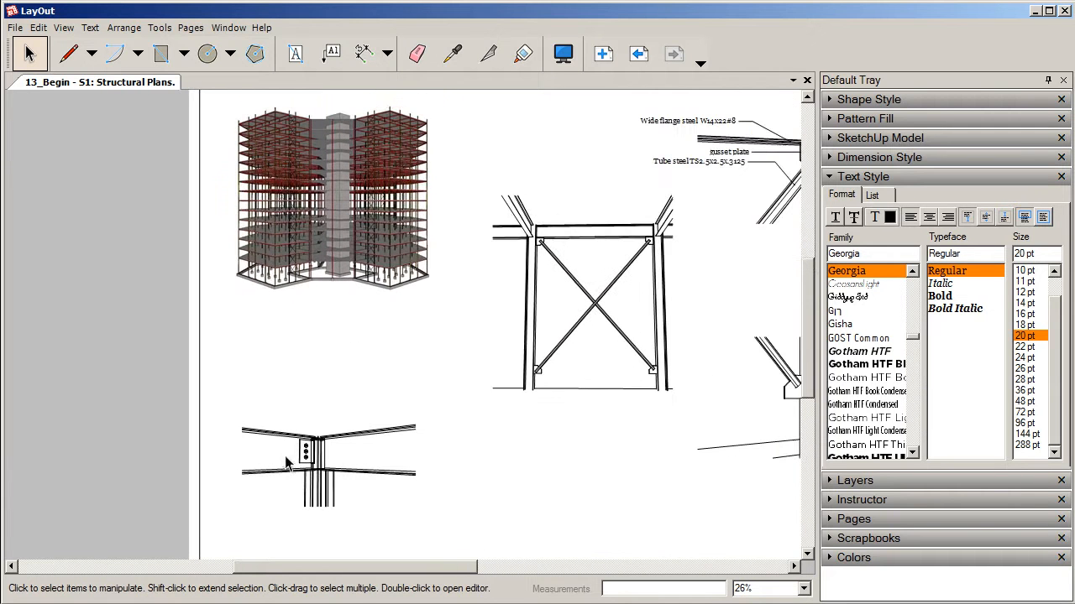
pyautogui.scroll(-1, 302, 457)
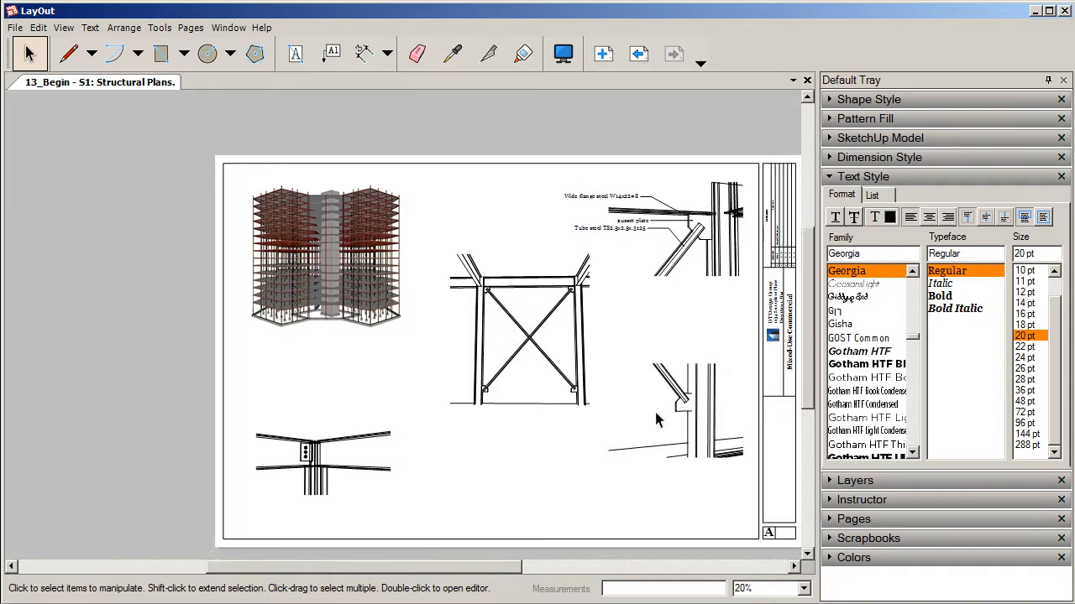
pyautogui.scroll(3, 704, 437)
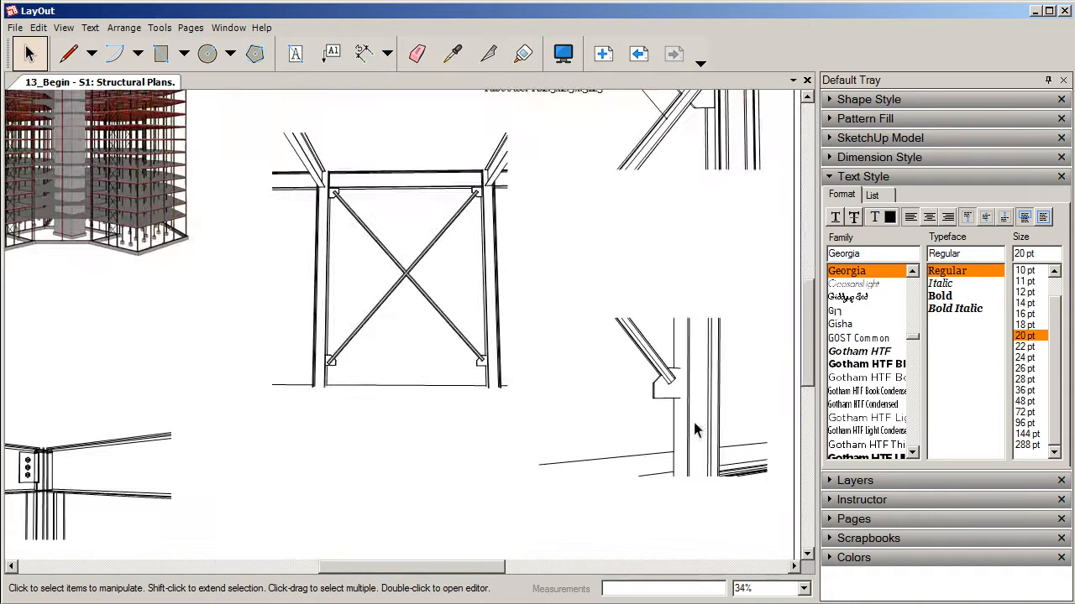
pyautogui.click(682, 425)
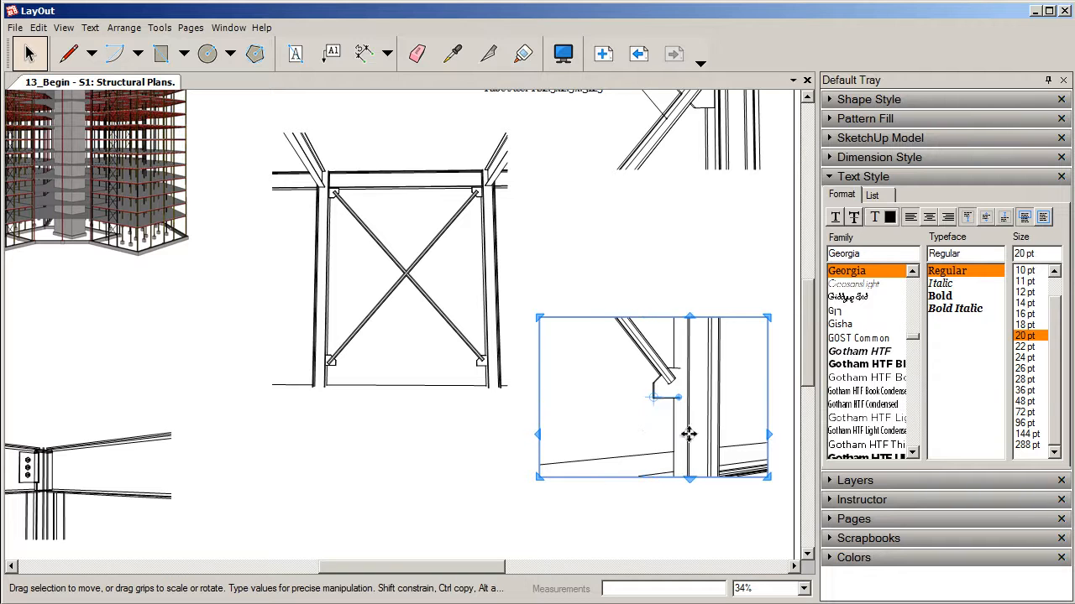
pyautogui.doubleClick(640, 424)
pyautogui.moveTo(633, 375); pyautogui.dragTo(643, 381)
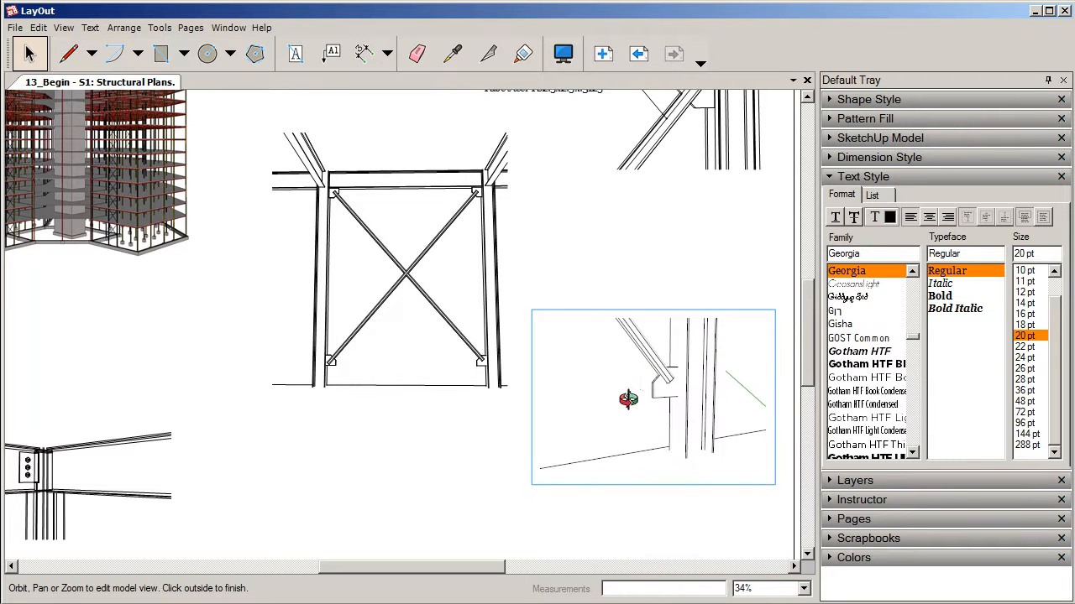
pyautogui.rightClick(601, 380)
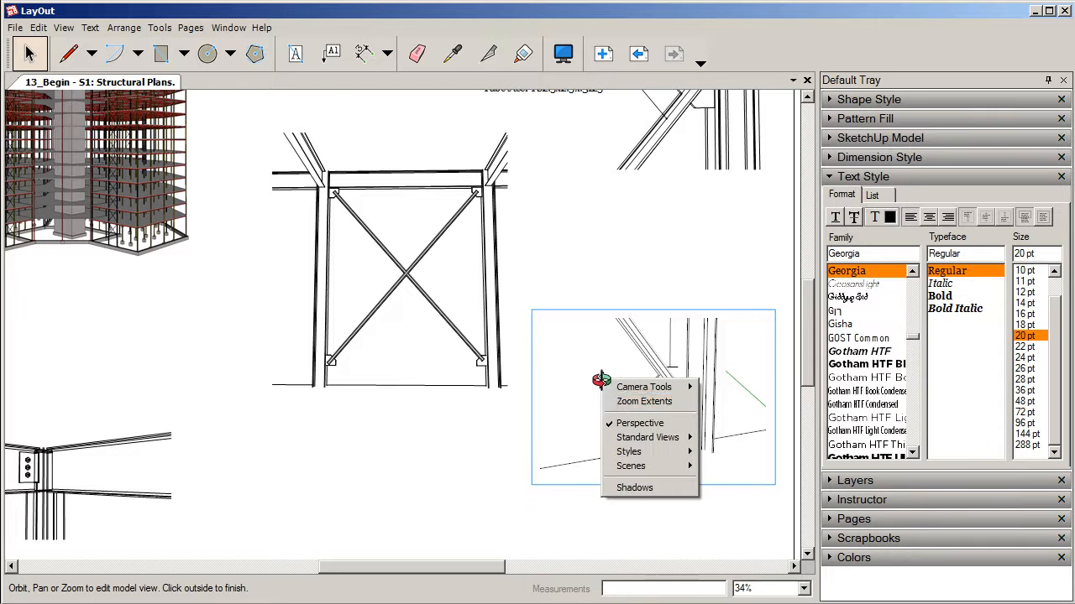
pyautogui.click(614, 424)
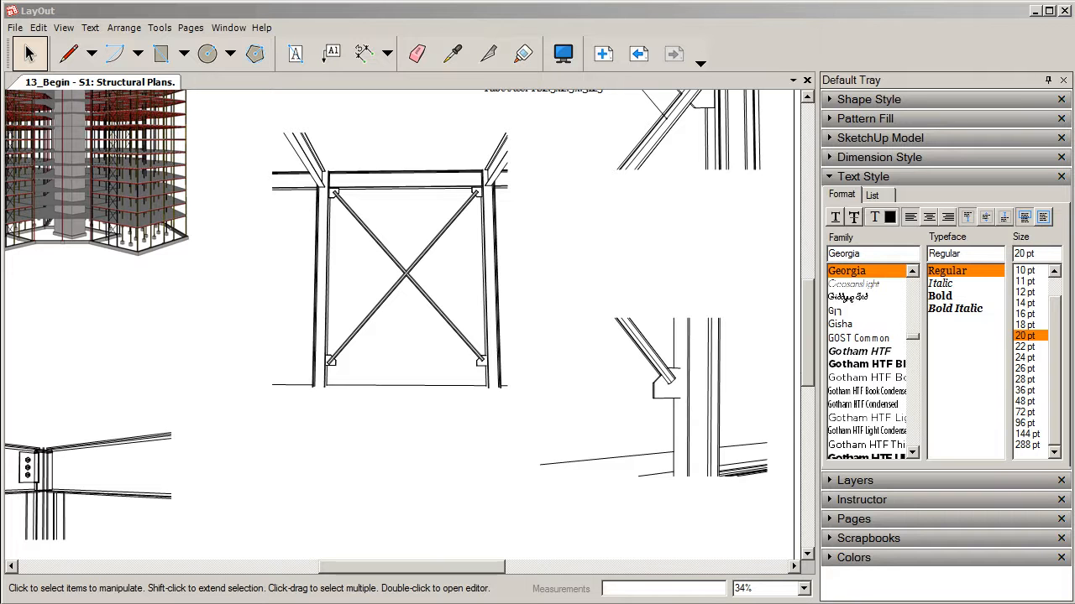
# Reopen the lower bracing connection detail and try to orbit its model view again
pyautogui.moveTo(660, 415); pyautogui.dragTo(668, 413, button='middle')
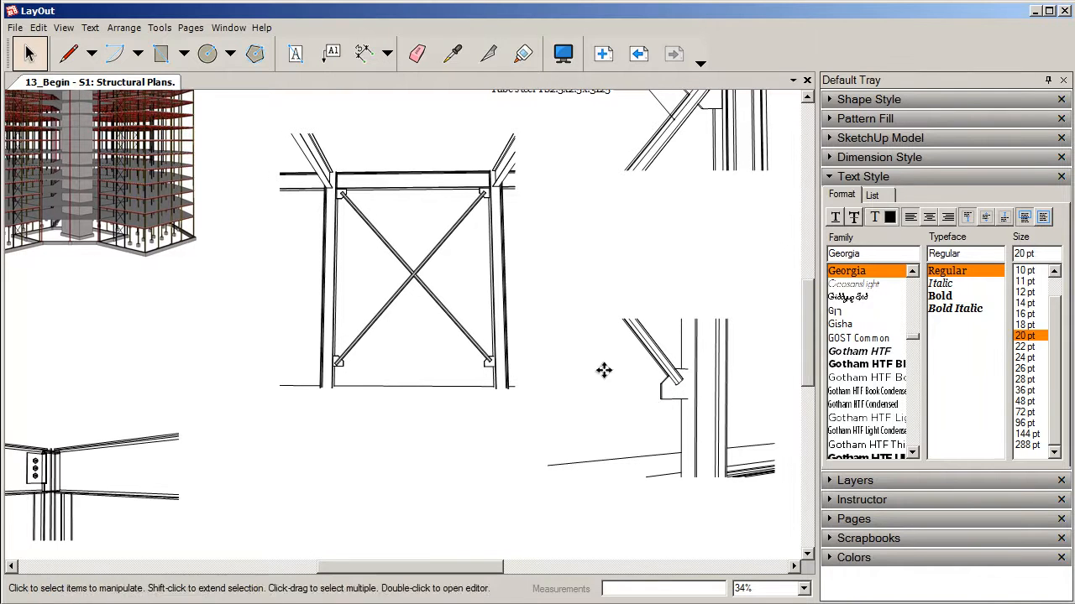
pyautogui.click(598, 370)
pyautogui.doubleClick(604, 377)
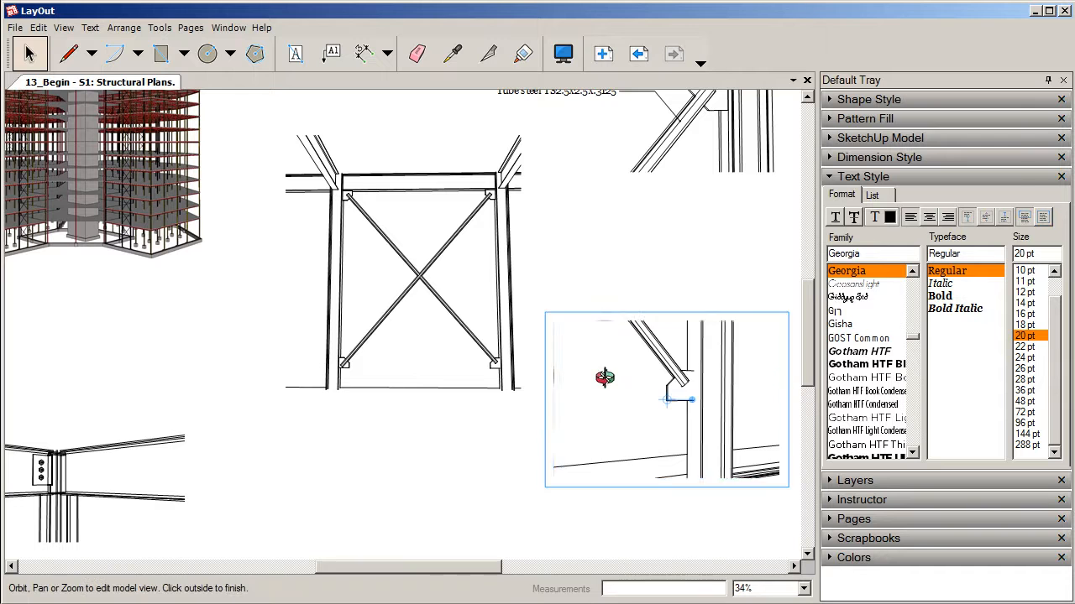
pyautogui.moveTo(578, 351); pyautogui.dragTo(592, 391)
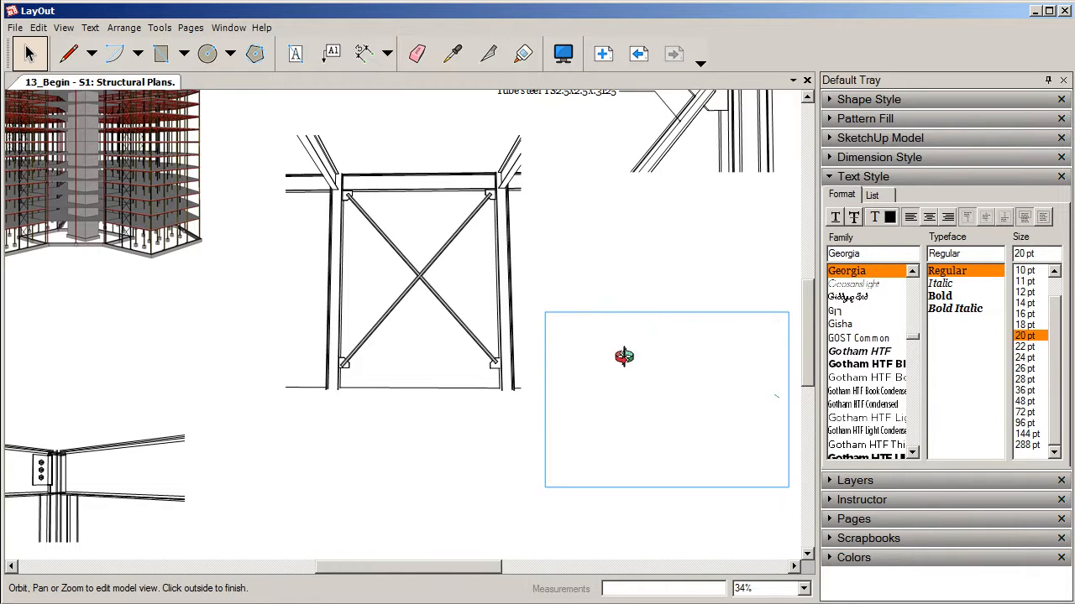
pyautogui.press('Escape')
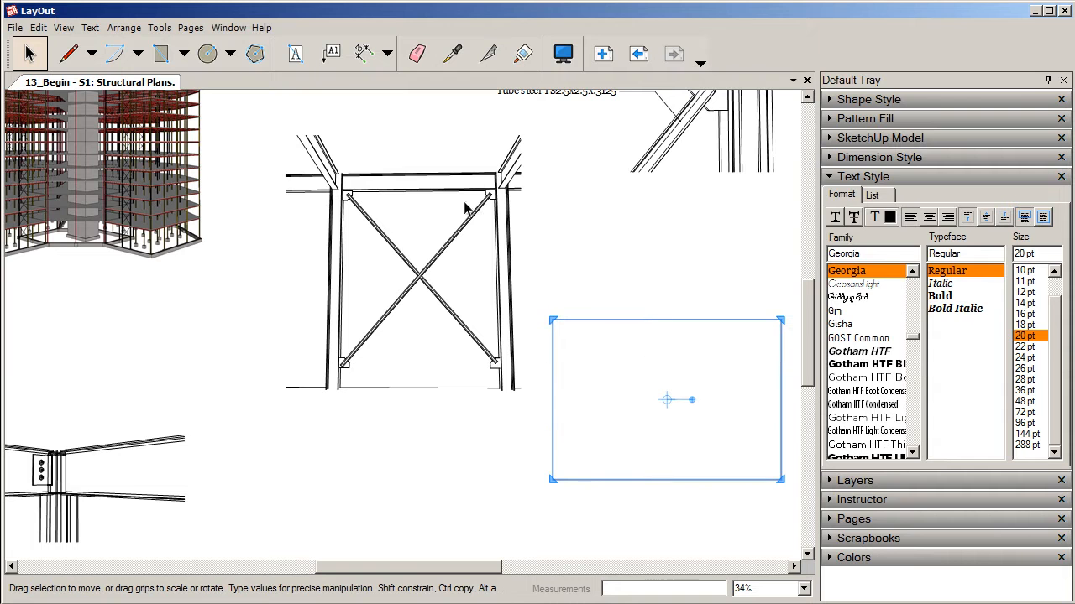
# Reset the lower connection viewport to the Lateral Bracing Connection Bottom scene and orbit its view slightly
pyautogui.click(830, 138)
pyautogui.click(1040, 183)
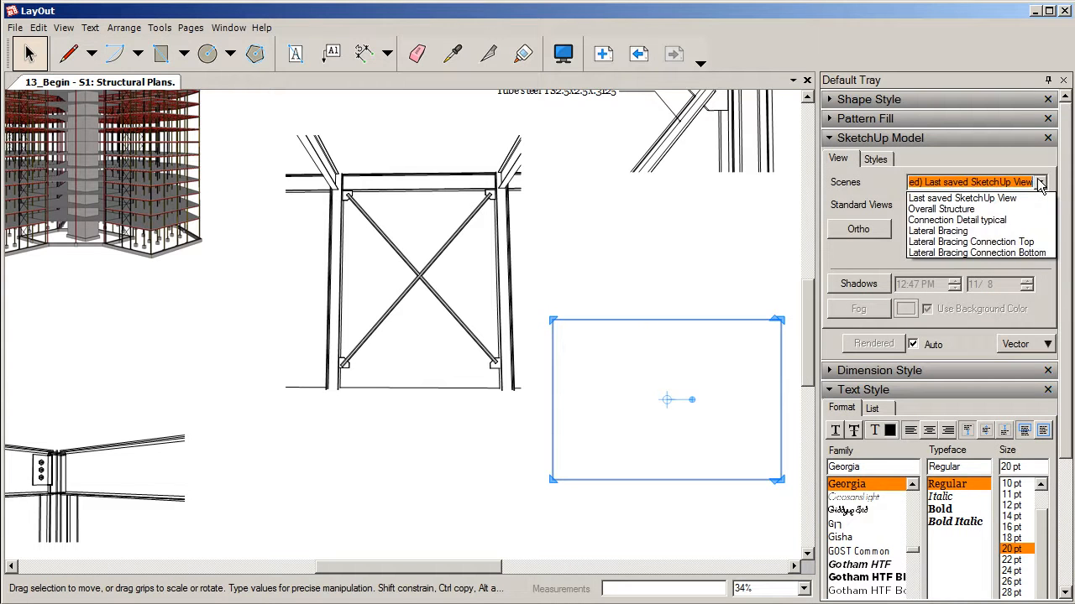
pyautogui.click(974, 252)
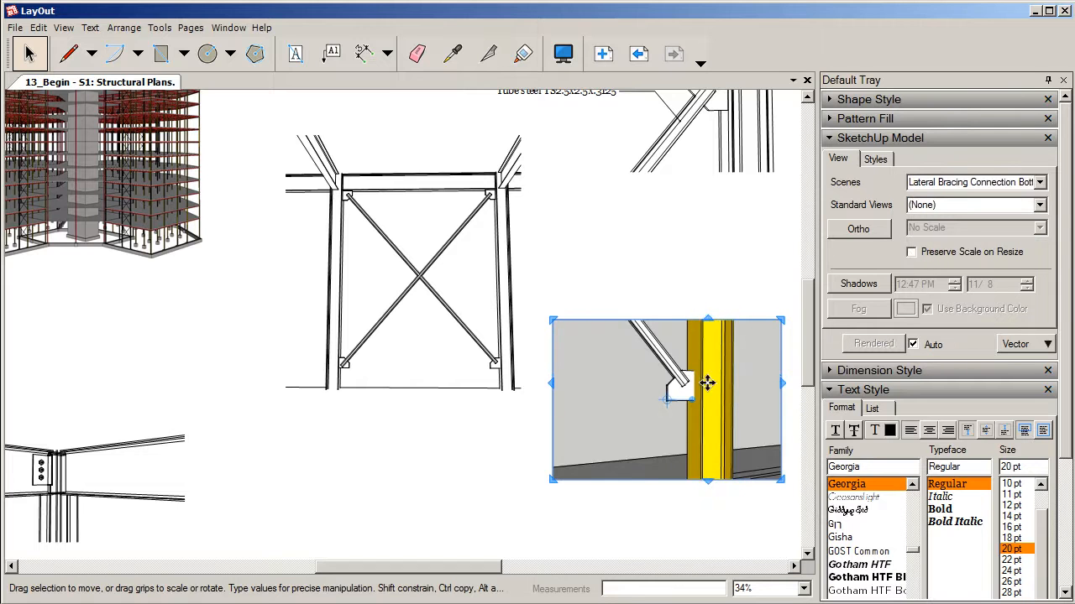
pyautogui.doubleClick(599, 381)
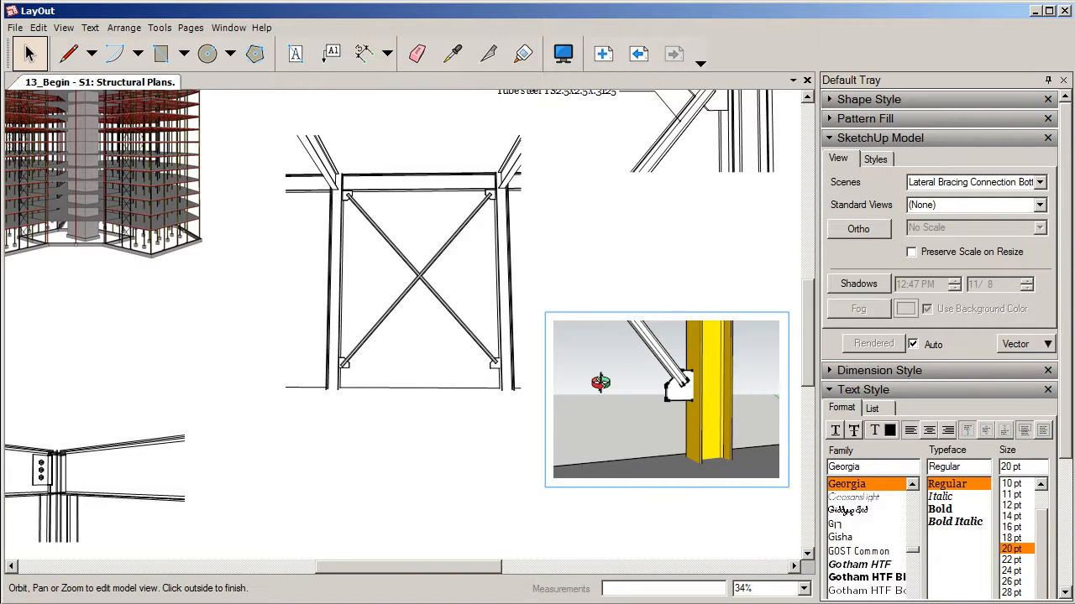
pyautogui.moveTo(600, 382); pyautogui.dragTo(608, 382)
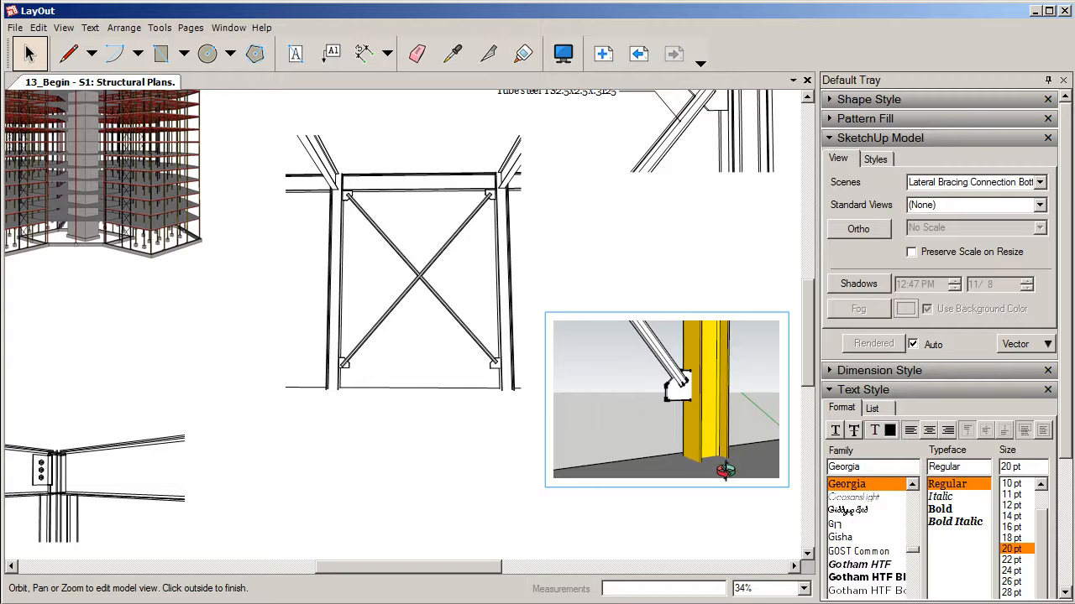
# Dimension the full vertical edge of the lower detail's gusset plate at the column, placing the dimension line over the column
pyautogui.click(835, 137)
pyautogui.click(361, 56)
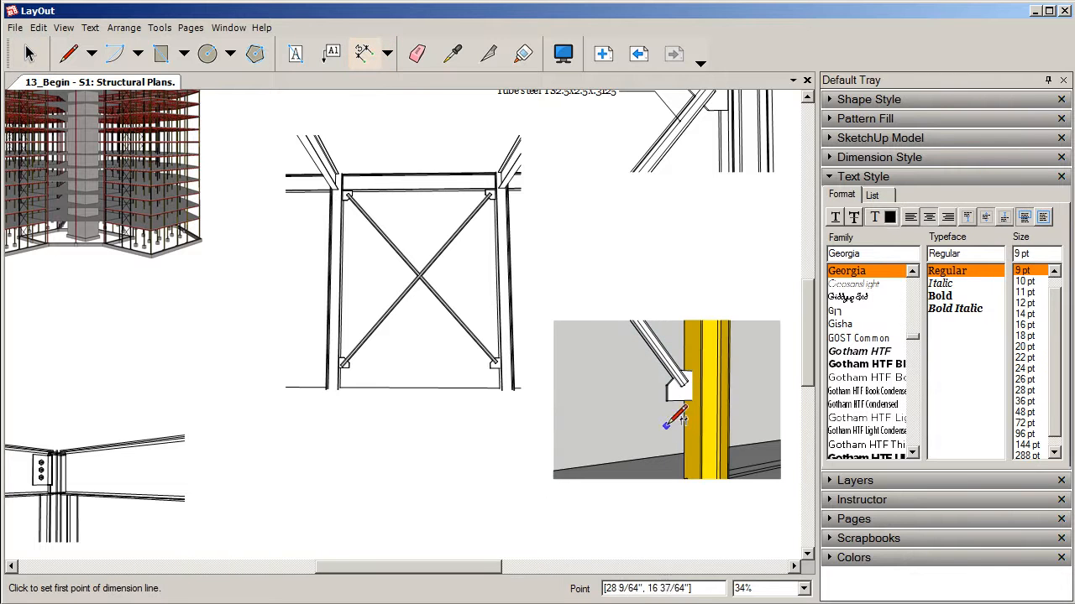
pyautogui.click(694, 373)
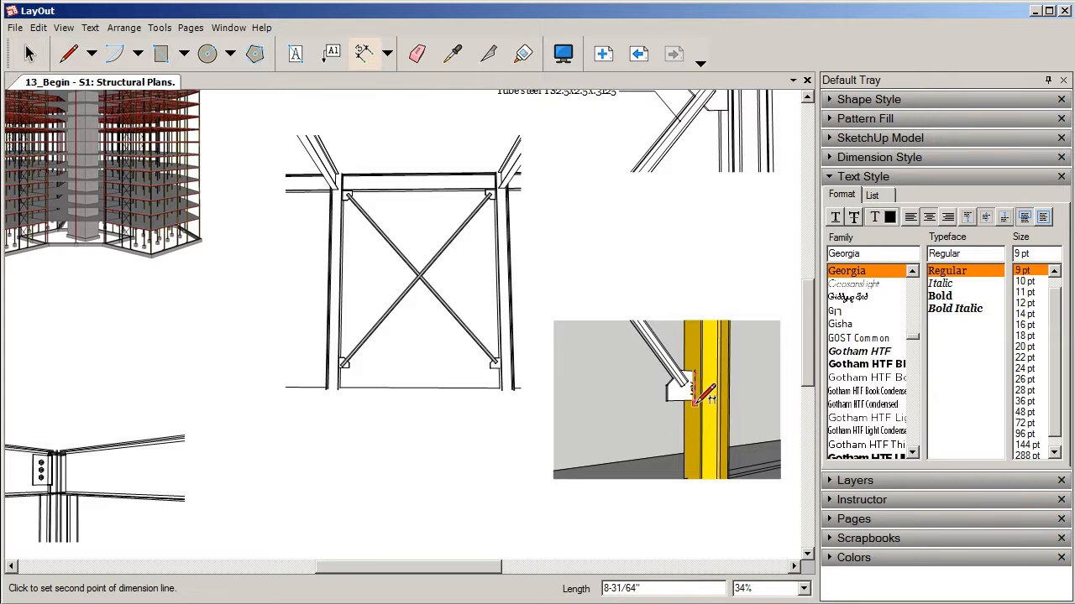
pyautogui.scroll(6, 703, 397)
pyautogui.scroll(1, 704, 397)
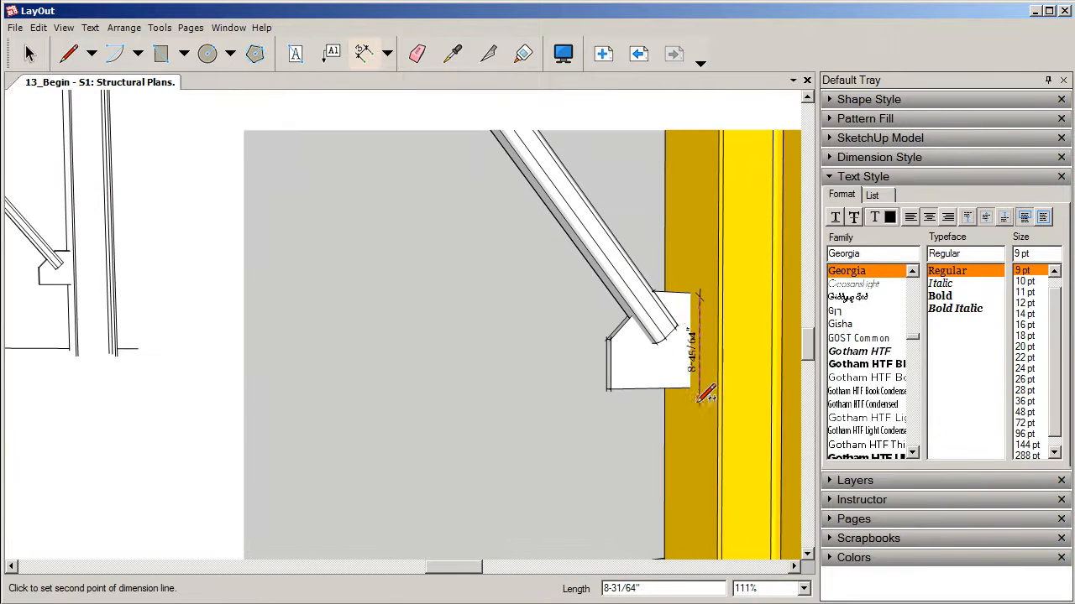
pyautogui.press('Escape')
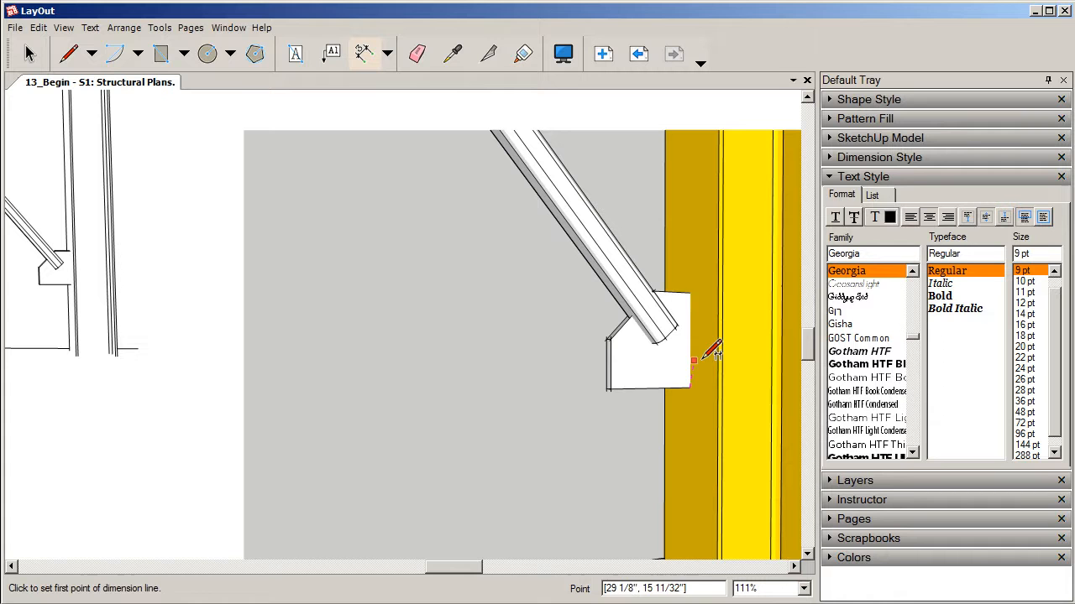
pyautogui.click(690, 294)
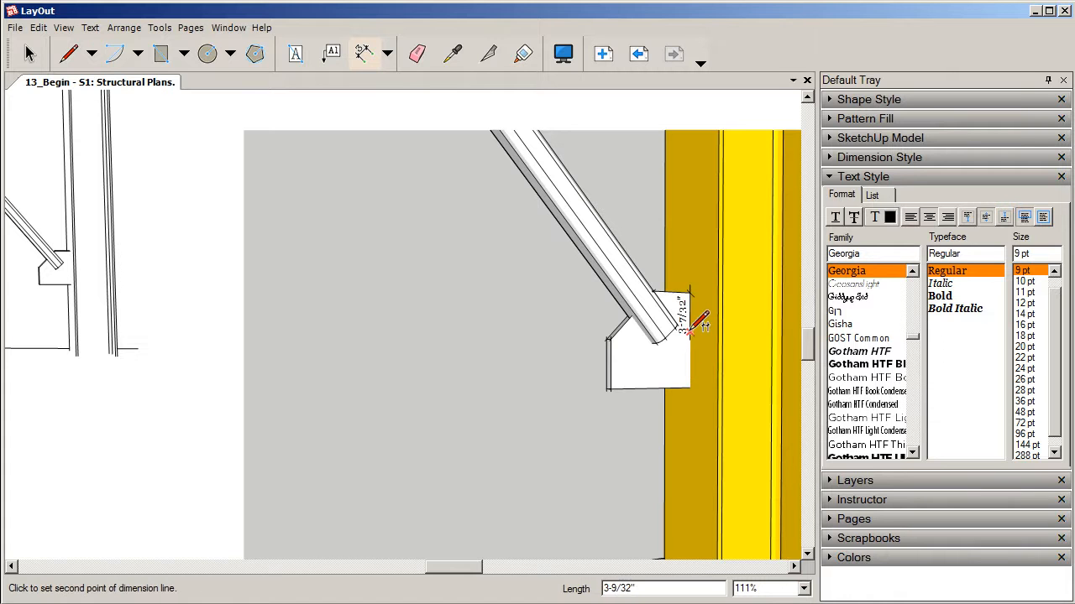
pyautogui.click(689, 387)
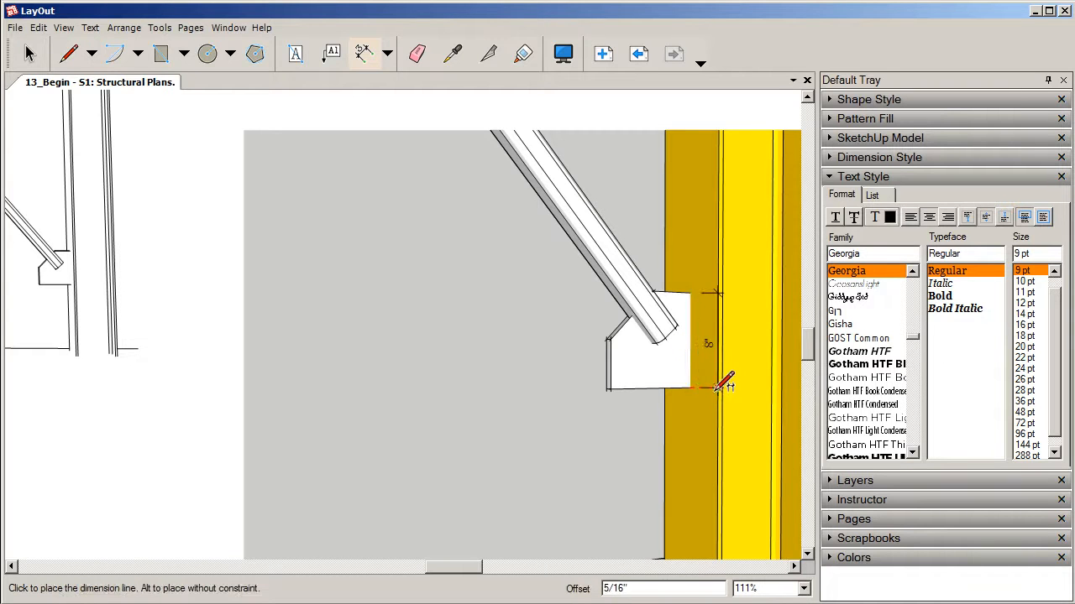
pyautogui.click(746, 386)
# Open the lower bracing connection detail for 3D editing and zoom its model view out to the surrounding structure
pyautogui.scroll(-2, 592, 386)
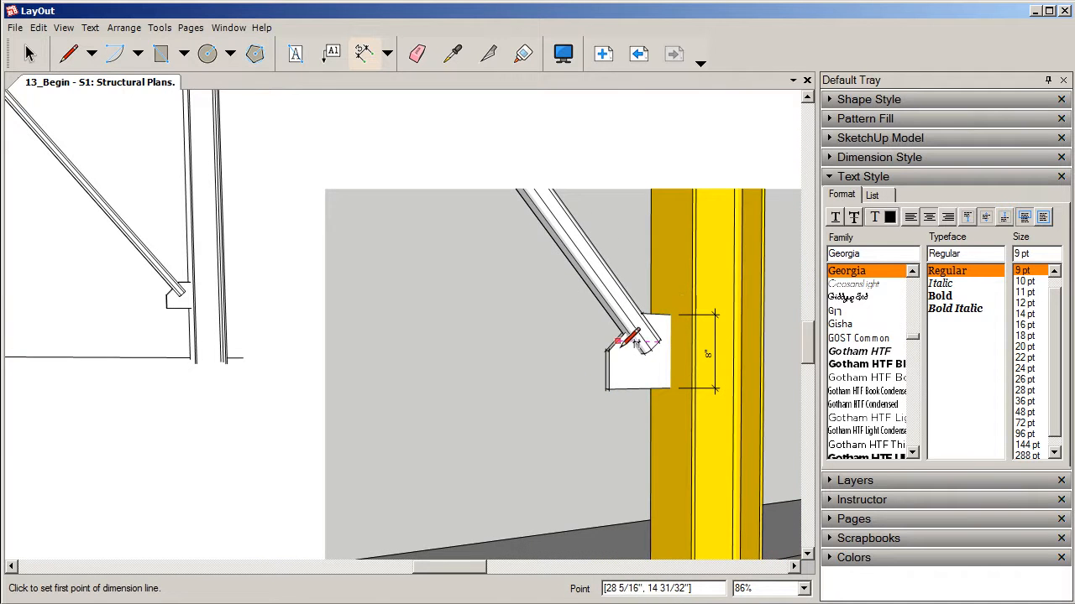
pyautogui.scroll(-2, 636, 328)
pyautogui.scroll(-1, 398, 358)
pyautogui.moveTo(627, 451); pyautogui.dragTo(631, 452, button='middle')
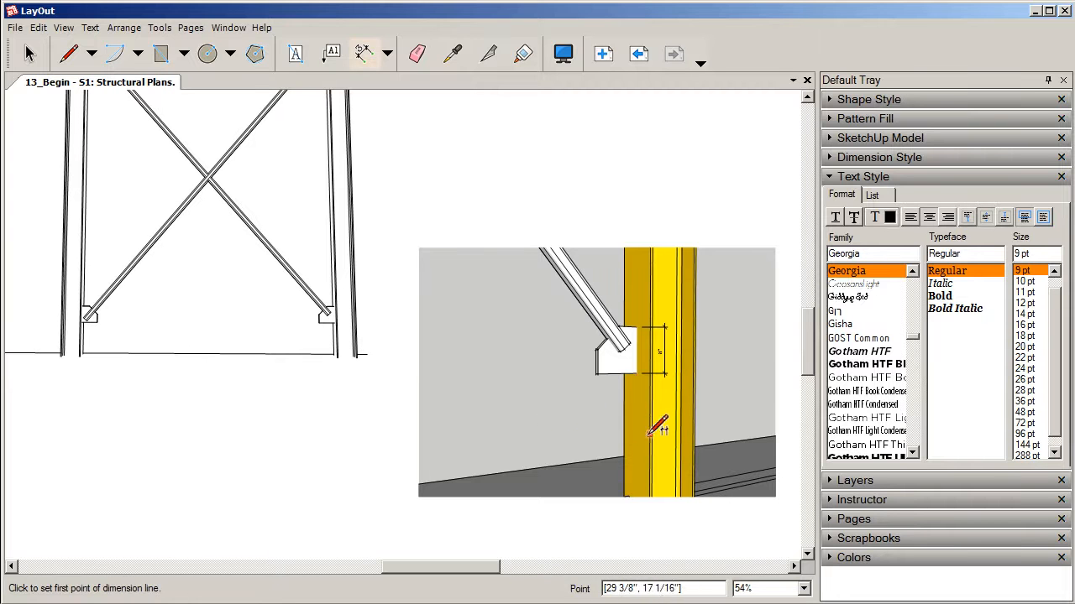
pyautogui.press('space')
pyautogui.click(555, 356)
pyautogui.moveTo(547, 405); pyautogui.dragTo(550, 408, button='middle')
pyautogui.doubleClick(520, 380)
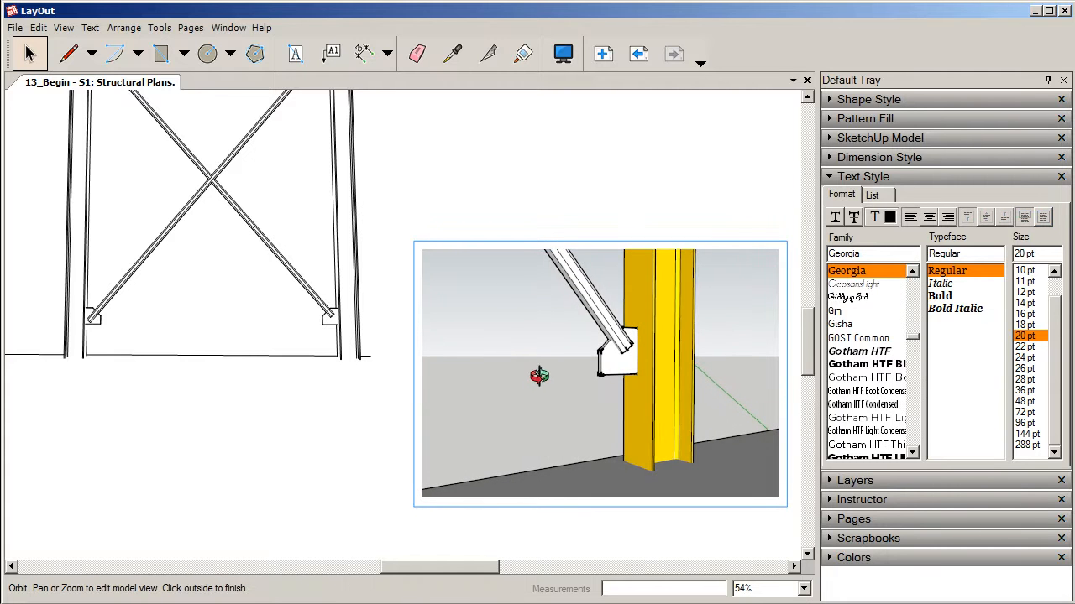
pyautogui.scroll(-5, 503, 283)
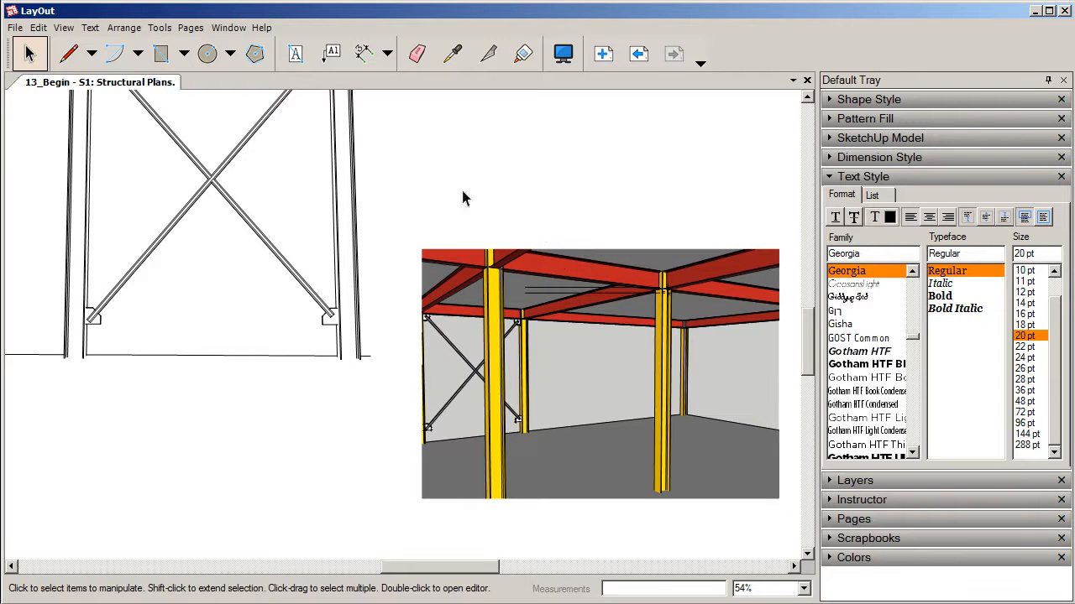
# Restore the Lateral Bracing Connection Bottom scene in the lower bracing connection viewport
pyautogui.click(830, 140)
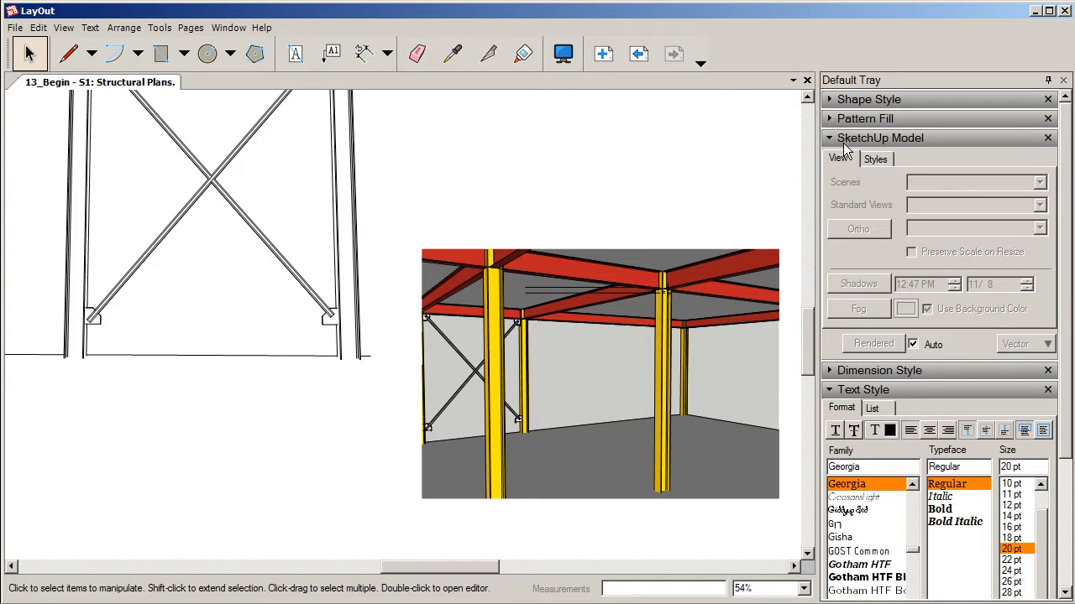
pyautogui.click(693, 314)
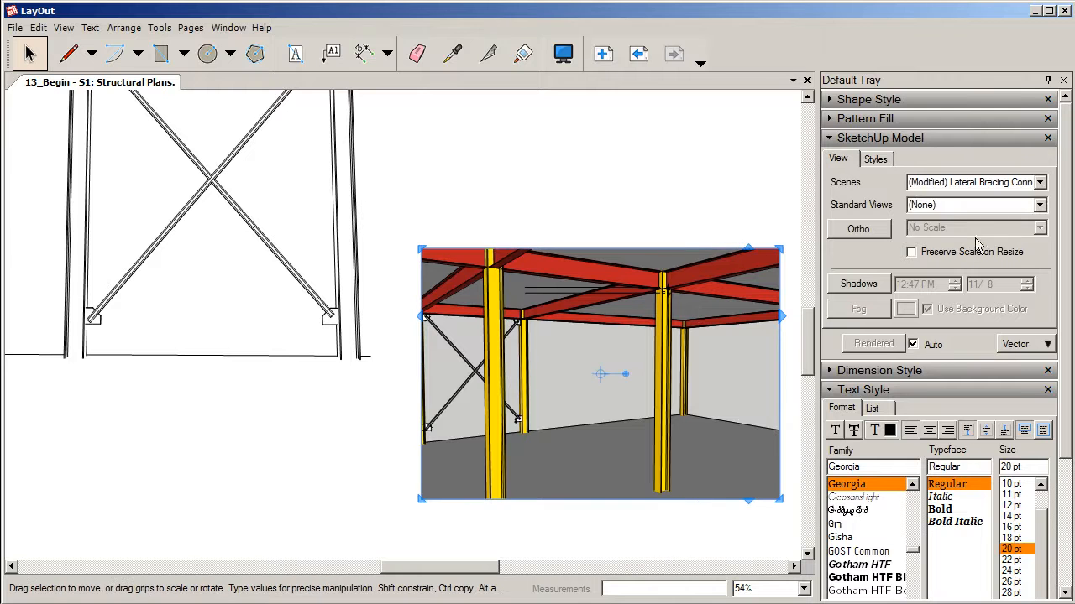
pyautogui.click(1040, 182)
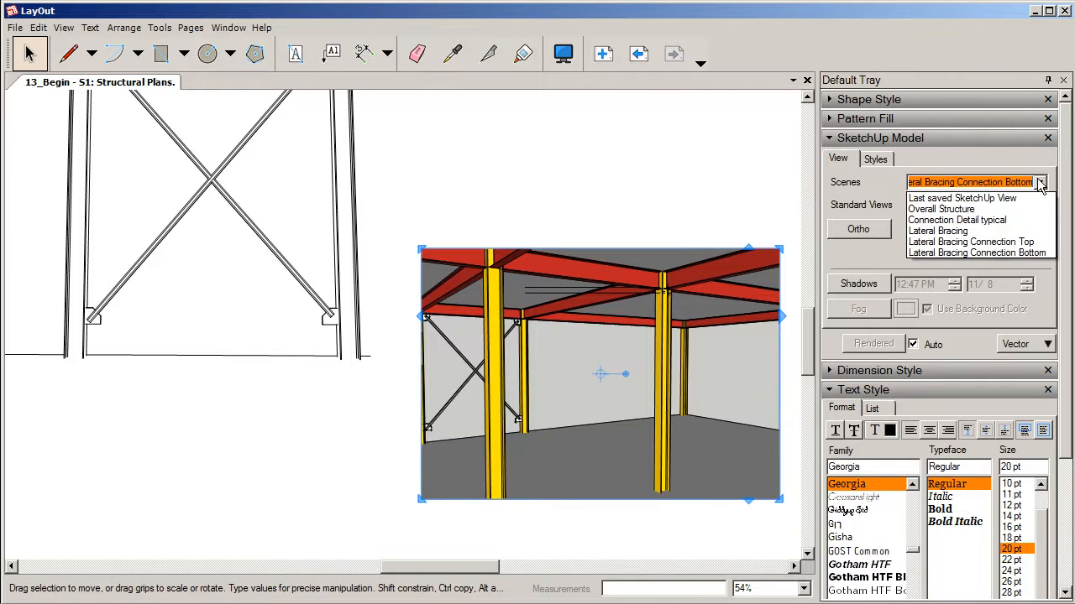
pyautogui.click(1024, 252)
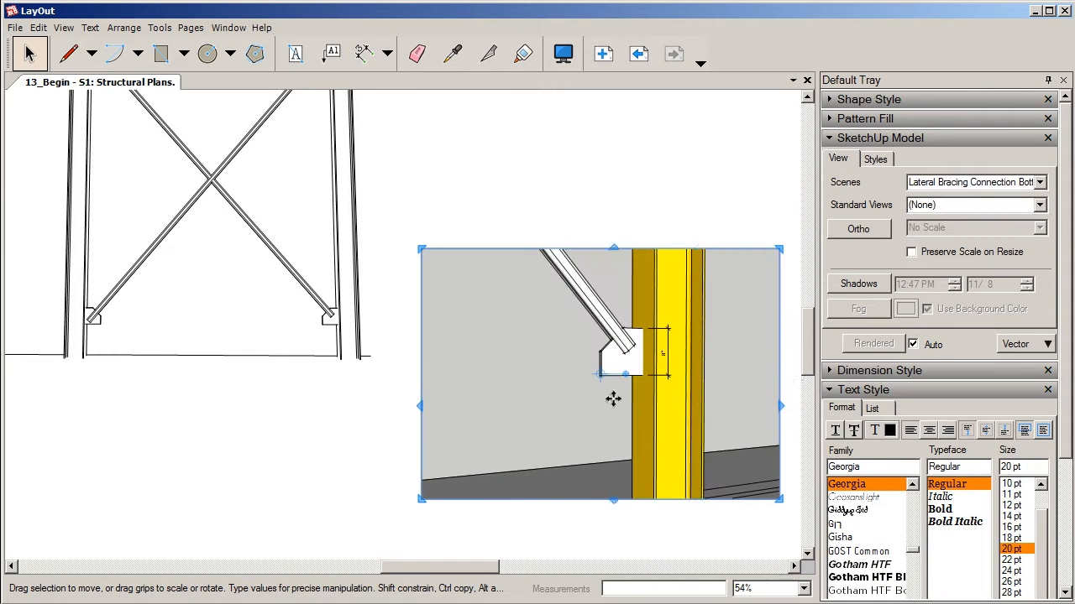
# Set the text size of the lower gusset plate's vertical dimension to 20 pt
pyautogui.scroll(2, 666, 369)
pyautogui.scroll(2, 686, 354)
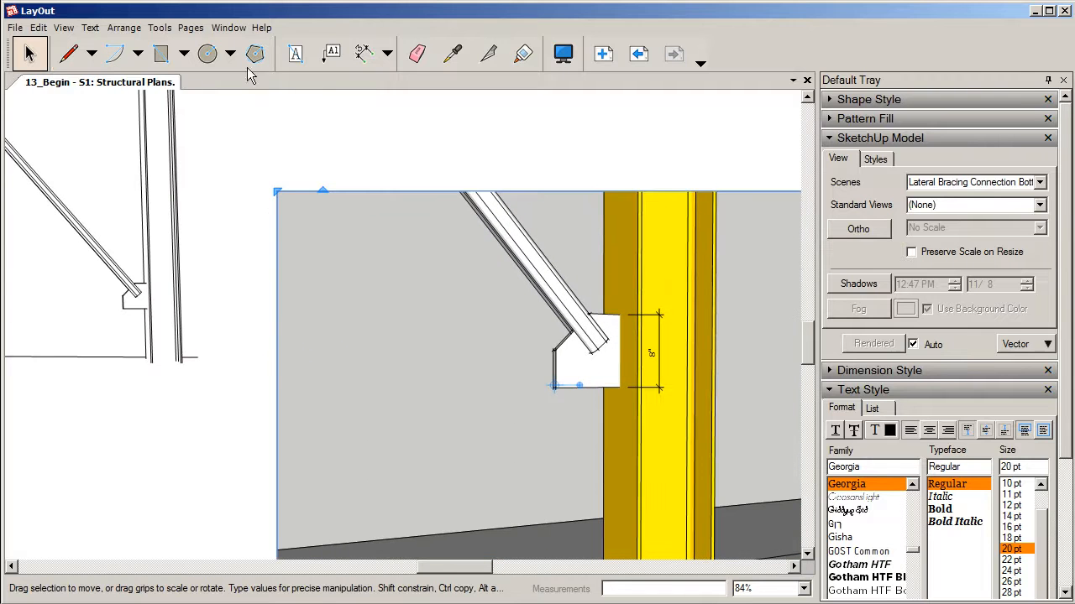
pyautogui.click(31, 55)
pyautogui.click(639, 355)
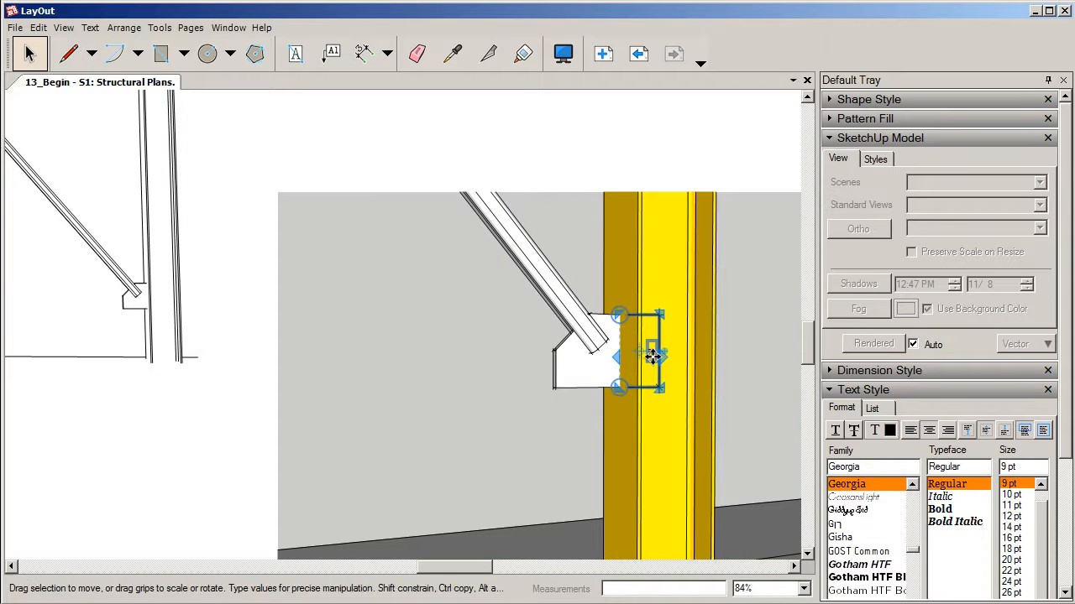
pyautogui.click(829, 139)
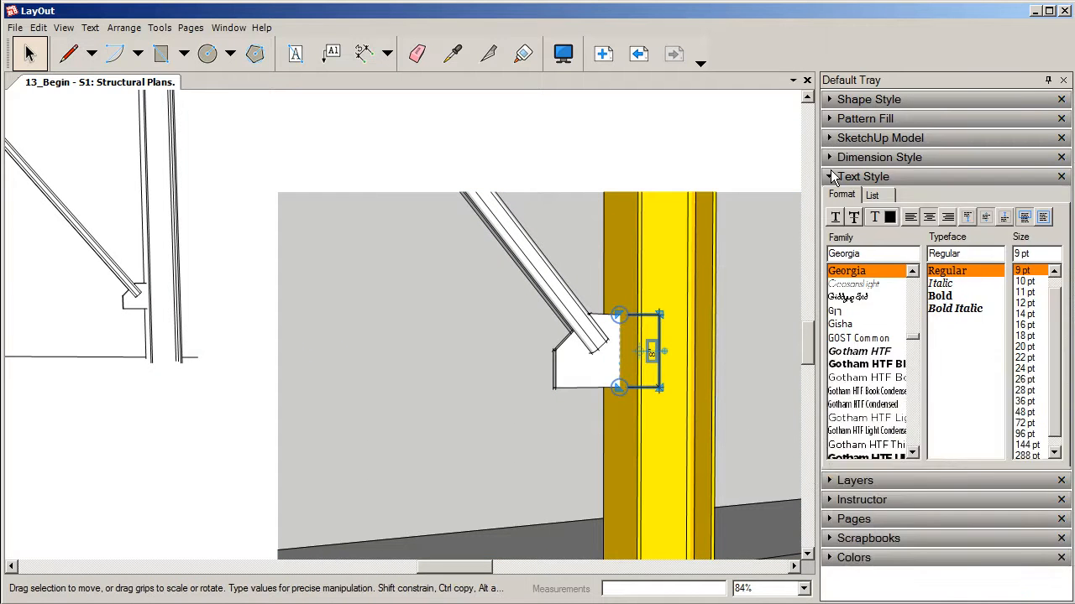
pyautogui.click(1025, 303)
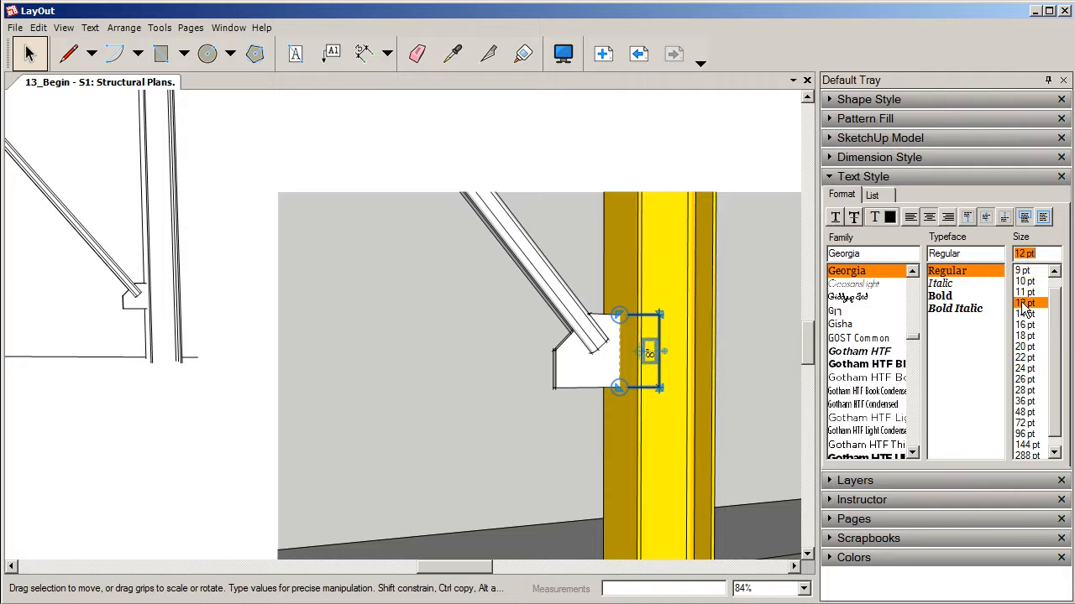
pyautogui.click(1024, 336)
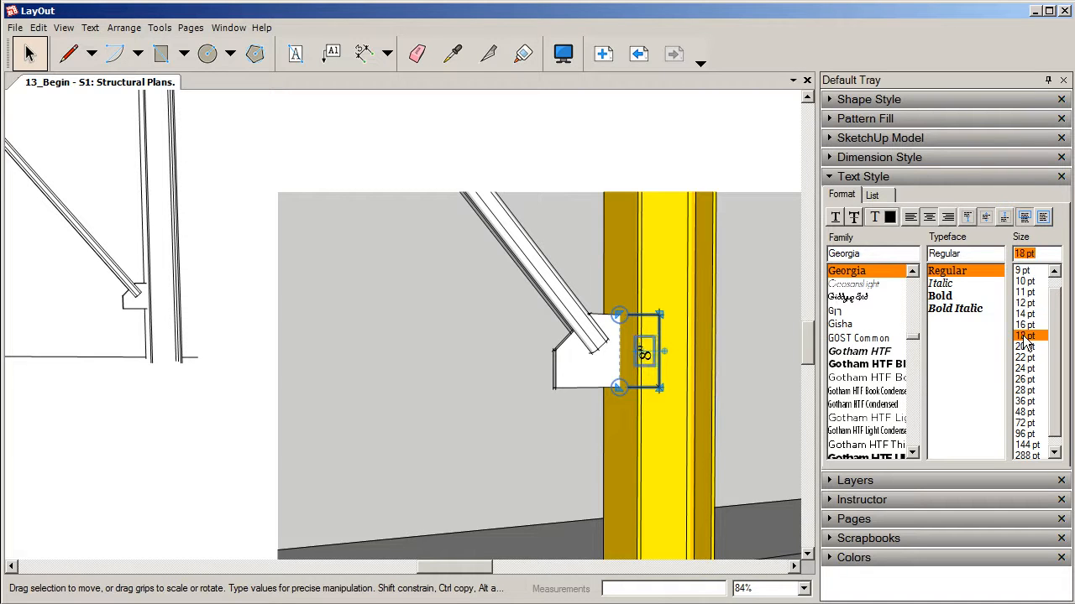
pyautogui.click(1025, 346)
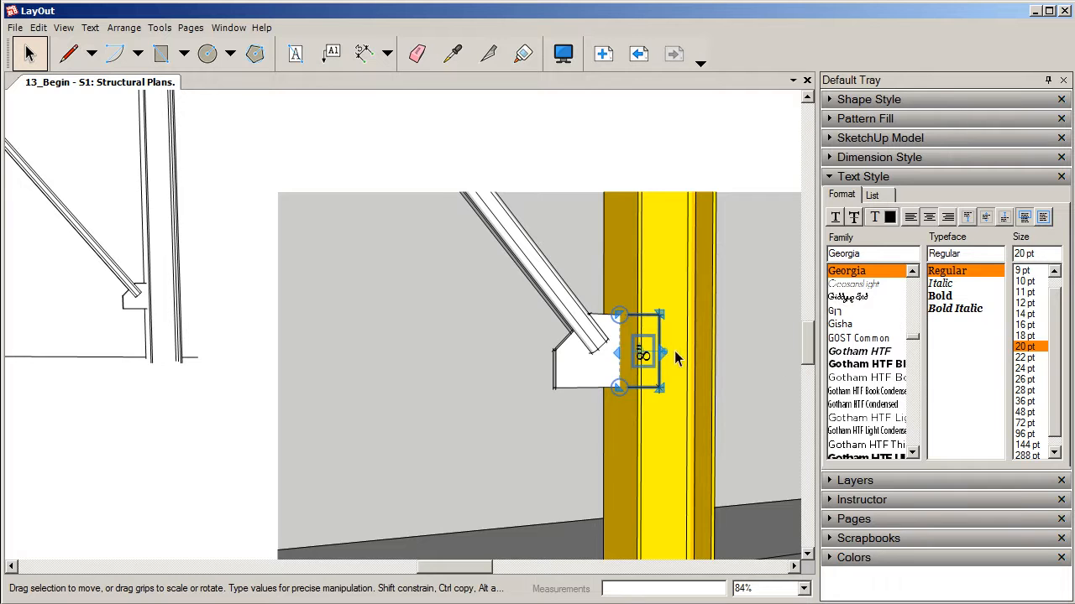
pyautogui.scroll(1, 668, 353)
pyautogui.scroll(3, 668, 353)
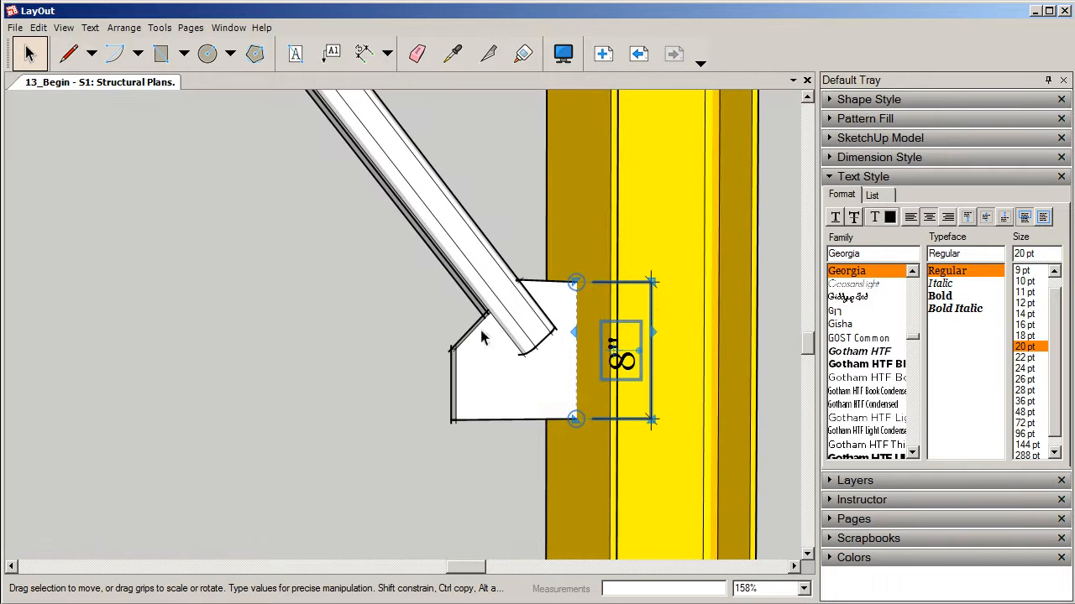
pyautogui.click(29, 58)
# Apply the HiddenLine style to the lower bracing connection viewport and deselect it
pyautogui.scroll(-4, 513, 351)
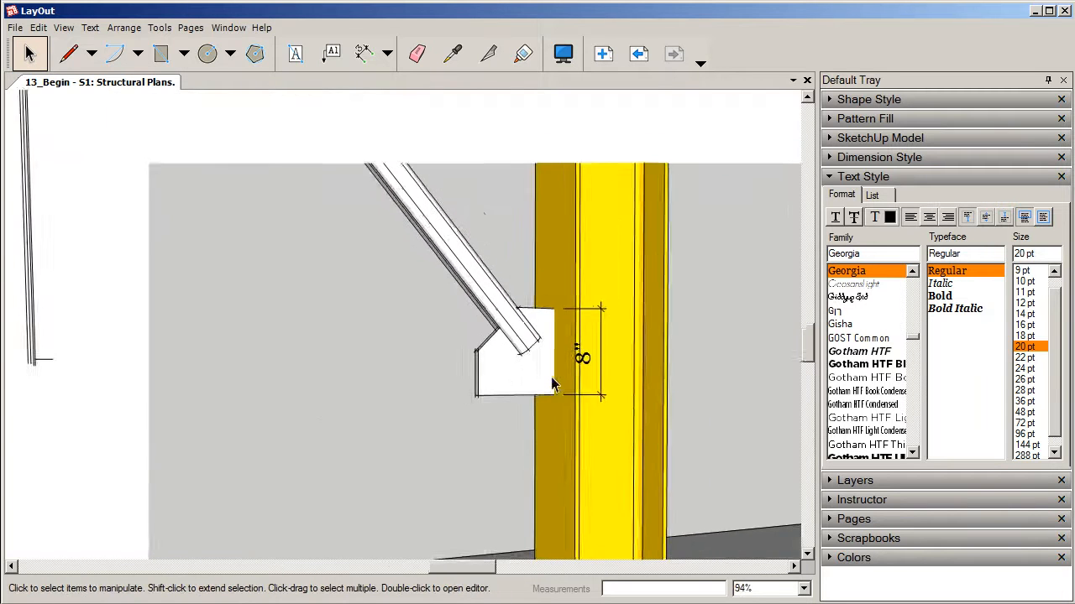
pyautogui.scroll(-4, 544, 347)
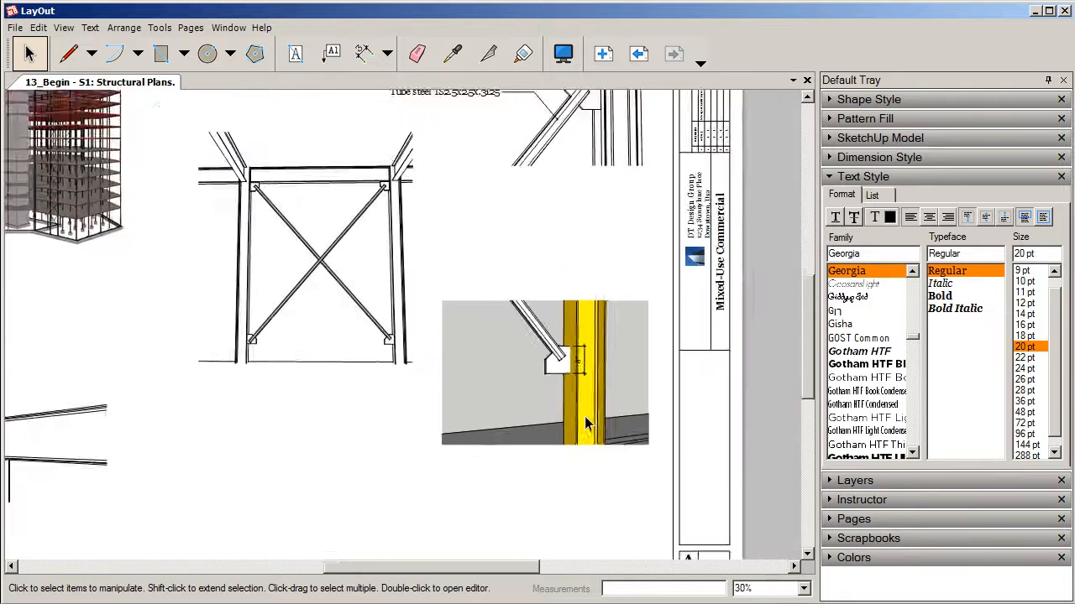
pyautogui.scroll(2, 533, 193)
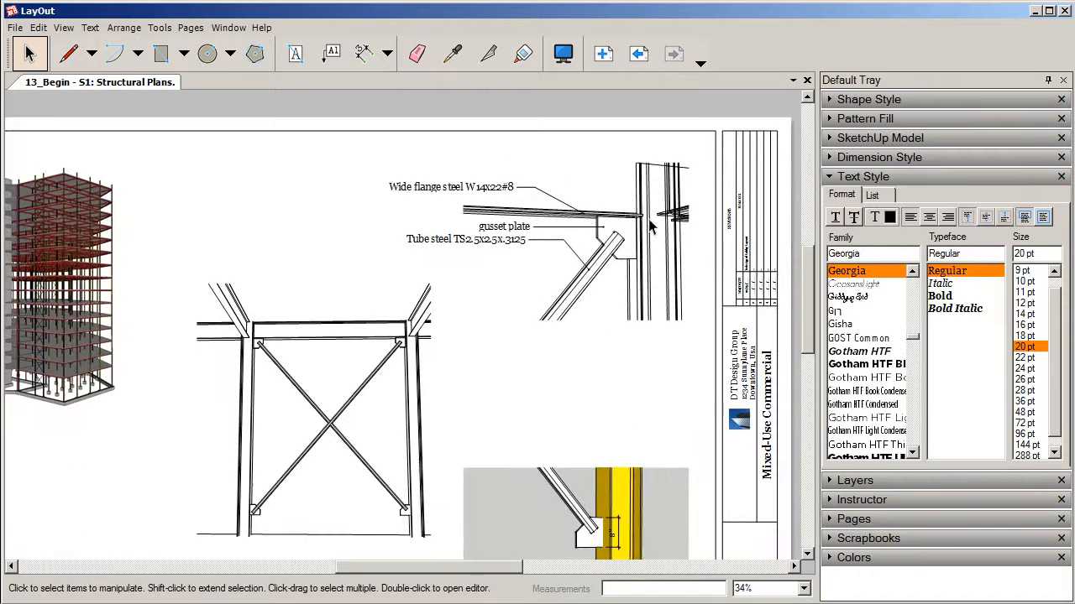
pyautogui.scroll(-2, 547, 271)
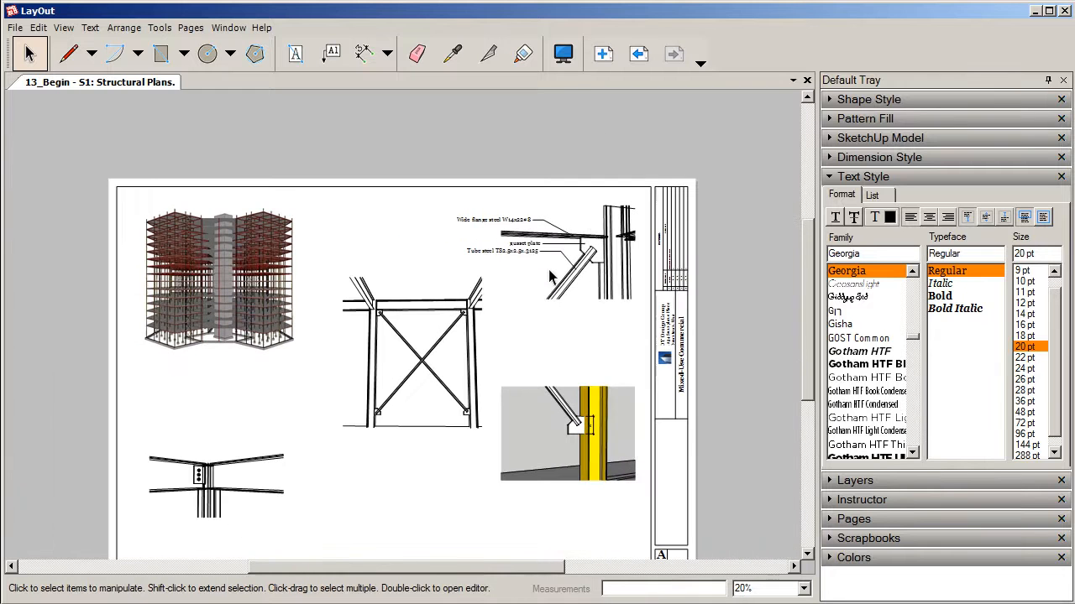
pyautogui.scroll(-2, 440, 230)
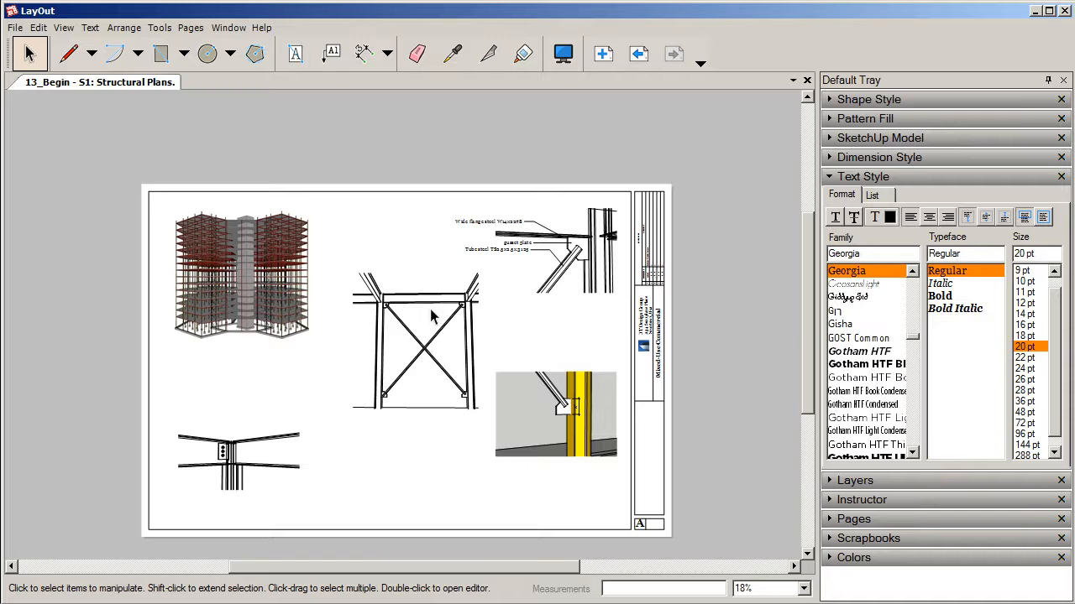
pyautogui.rightClick(521, 402)
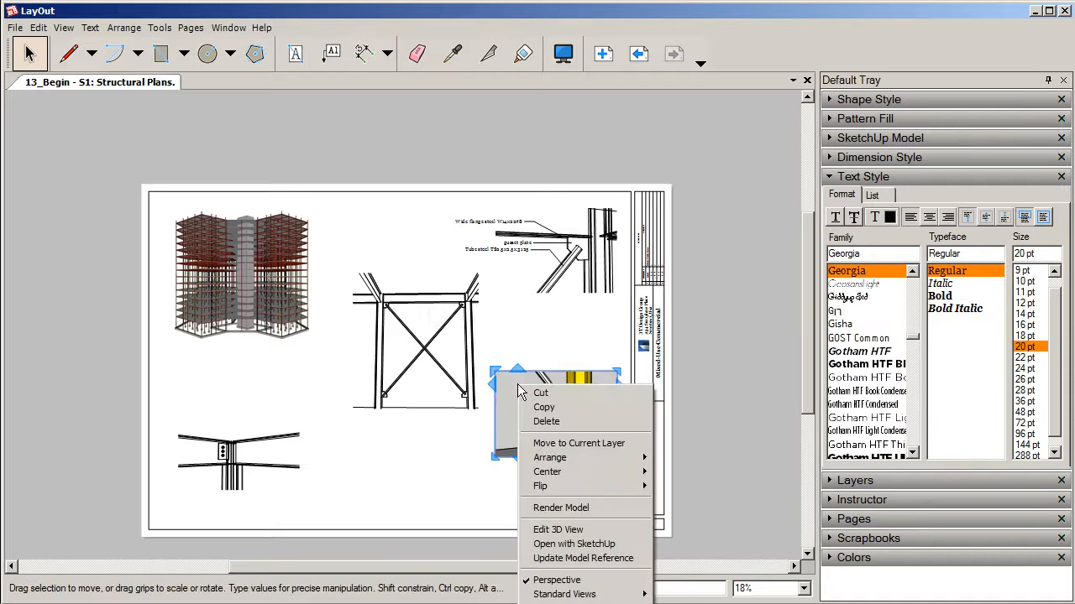
pyautogui.moveTo(580, 602)
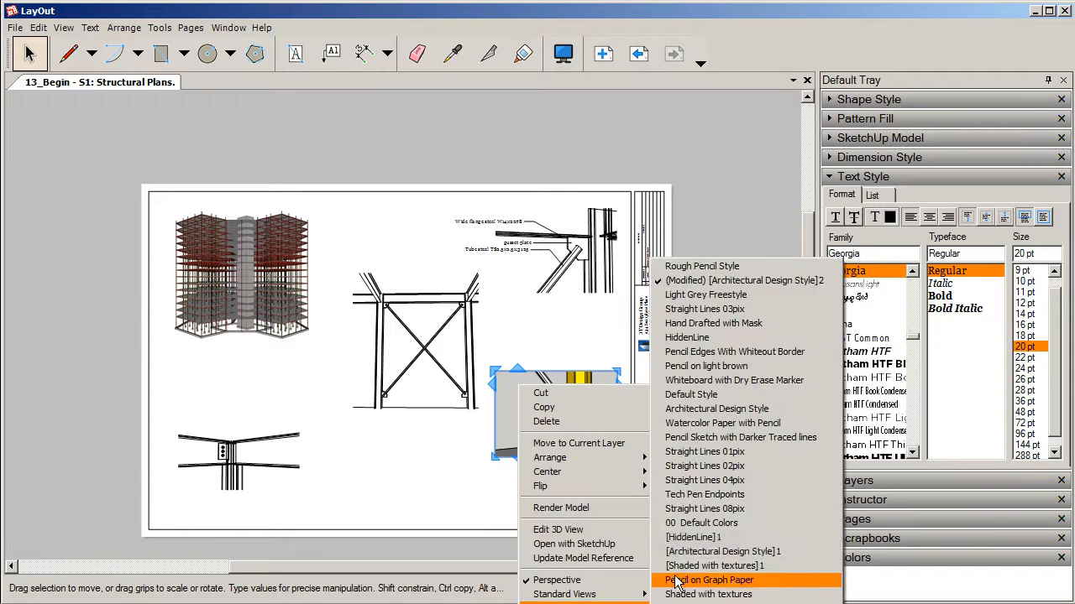
pyautogui.click(693, 337)
pyautogui.click(554, 294)
pyautogui.click(423, 221)
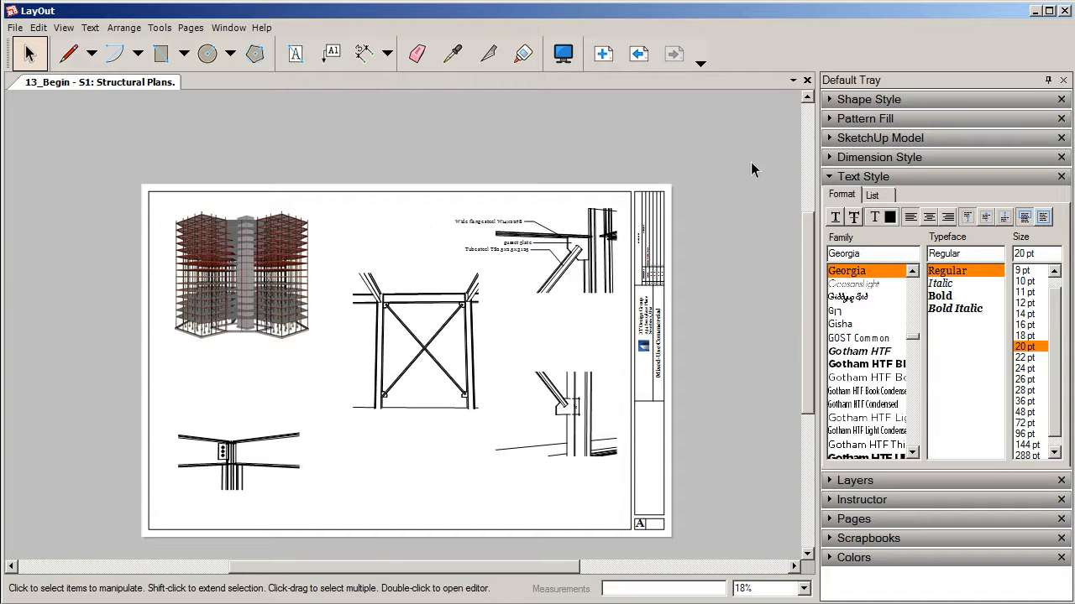
# Look through the available scrapbook collections, including the TB-Traditional categories
pyautogui.click(833, 178)
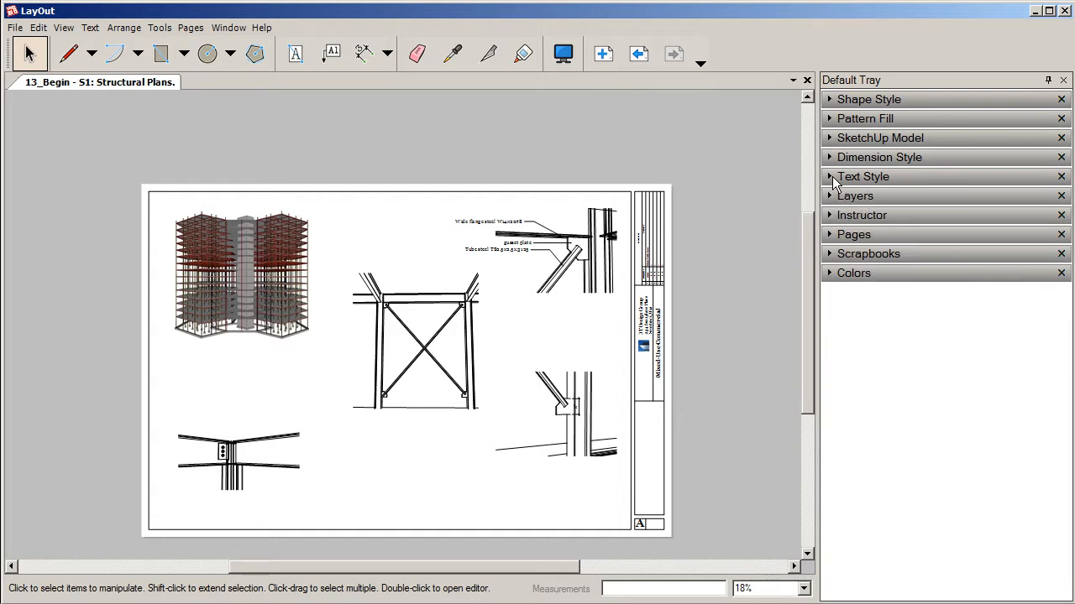
pyautogui.click(832, 253)
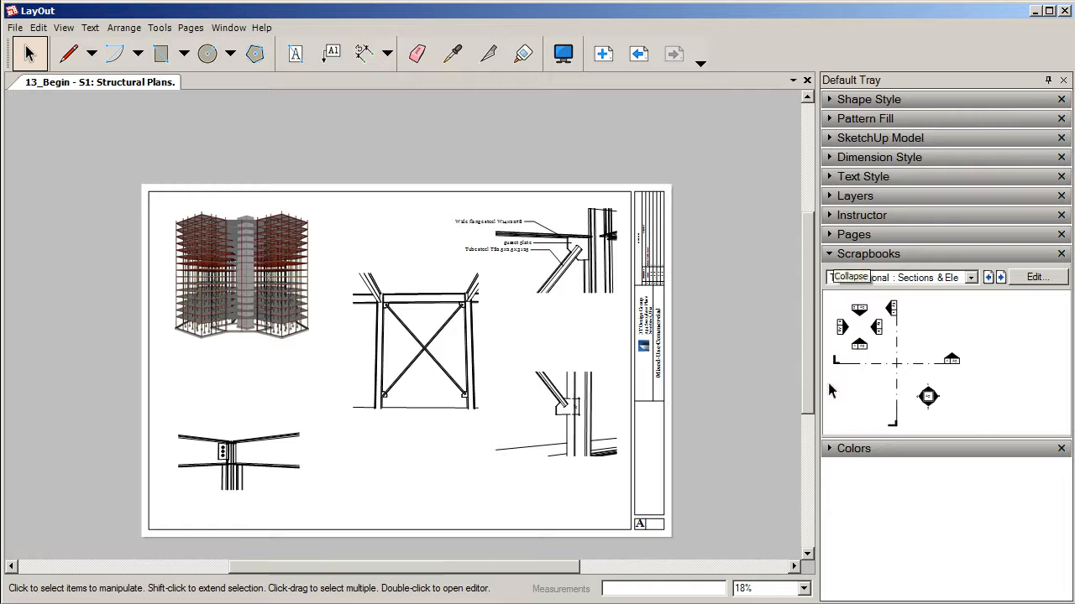
pyautogui.click(970, 278)
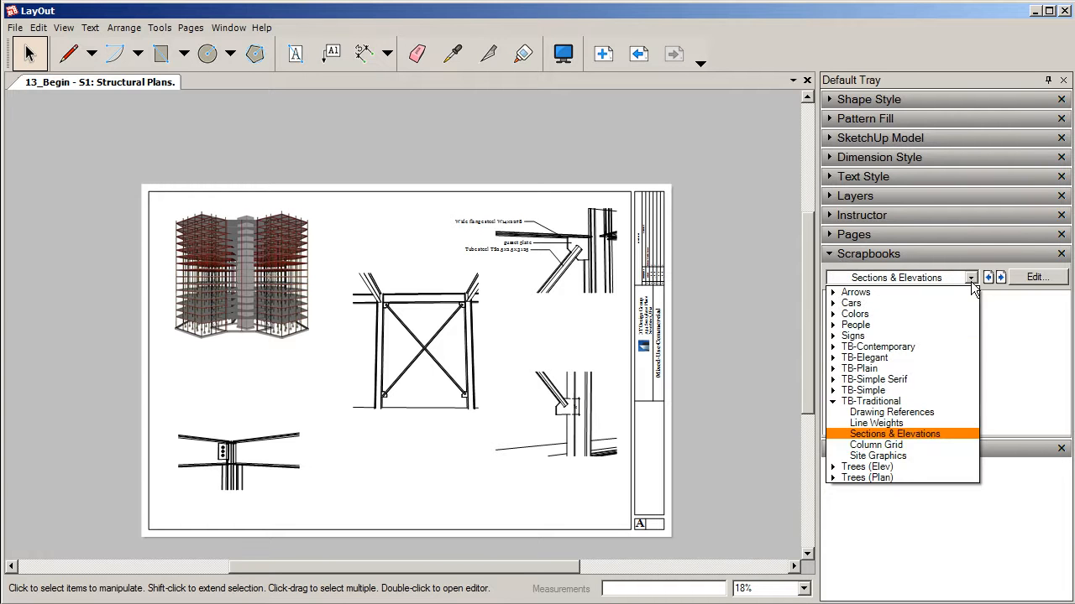
pyautogui.click(832, 258)
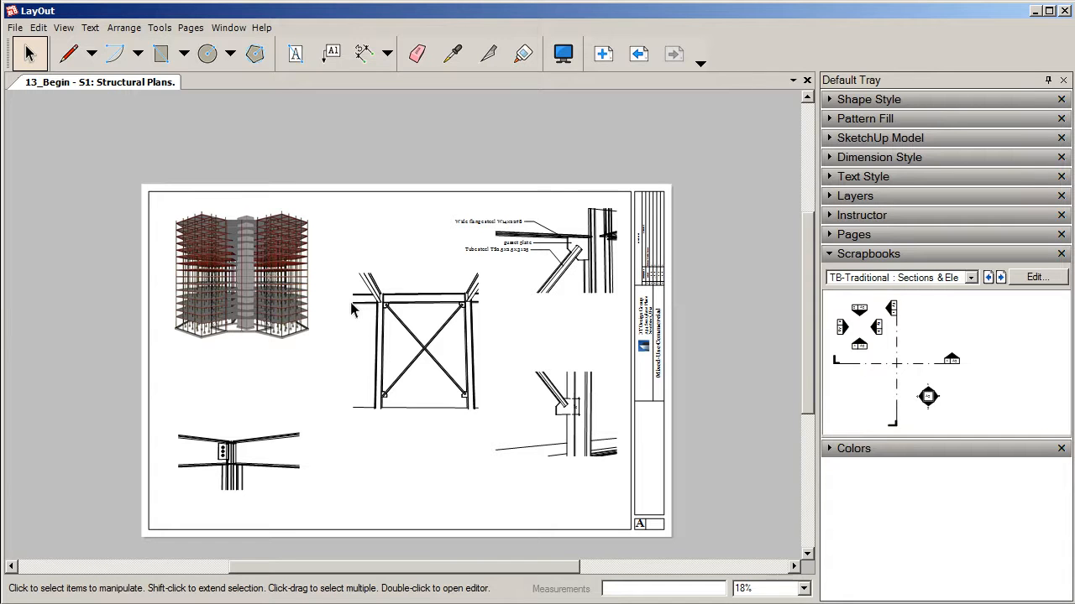
pyautogui.click(831, 257)
# Review the A1: Perspectives and Elevations and A2: Floor Plans and Sections pages, and return to S1: Structural Plans
pyautogui.click(853, 234)
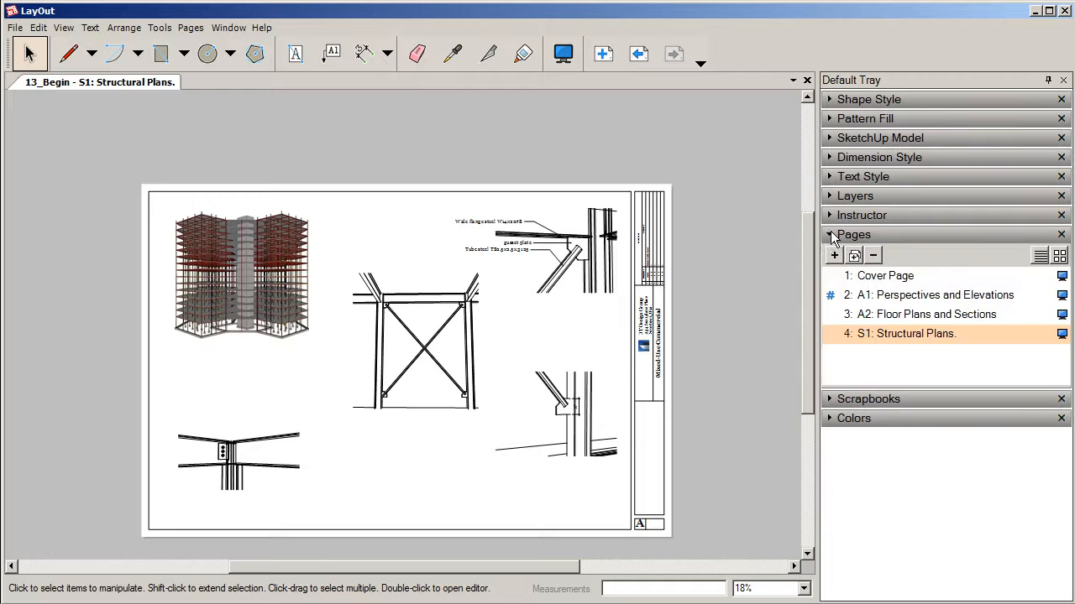
pyautogui.click(903, 295)
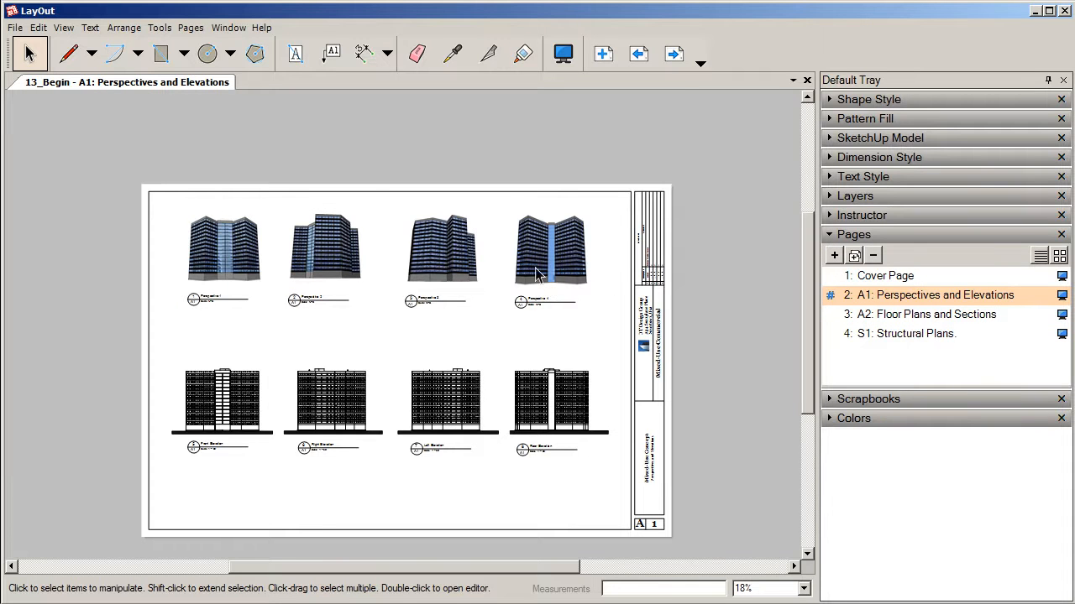
pyautogui.click(899, 318)
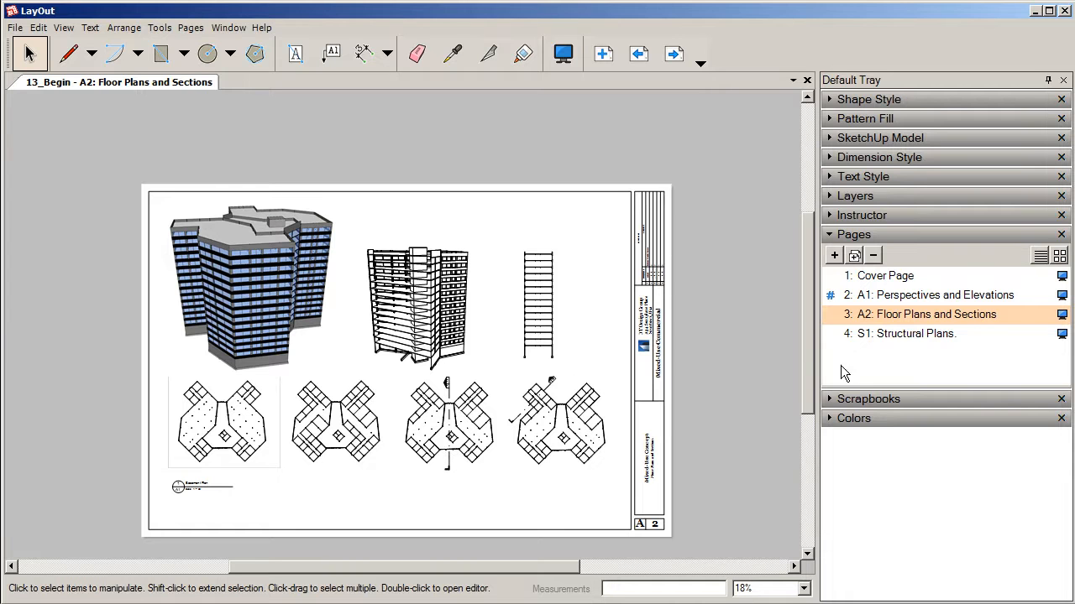
pyautogui.click(900, 336)
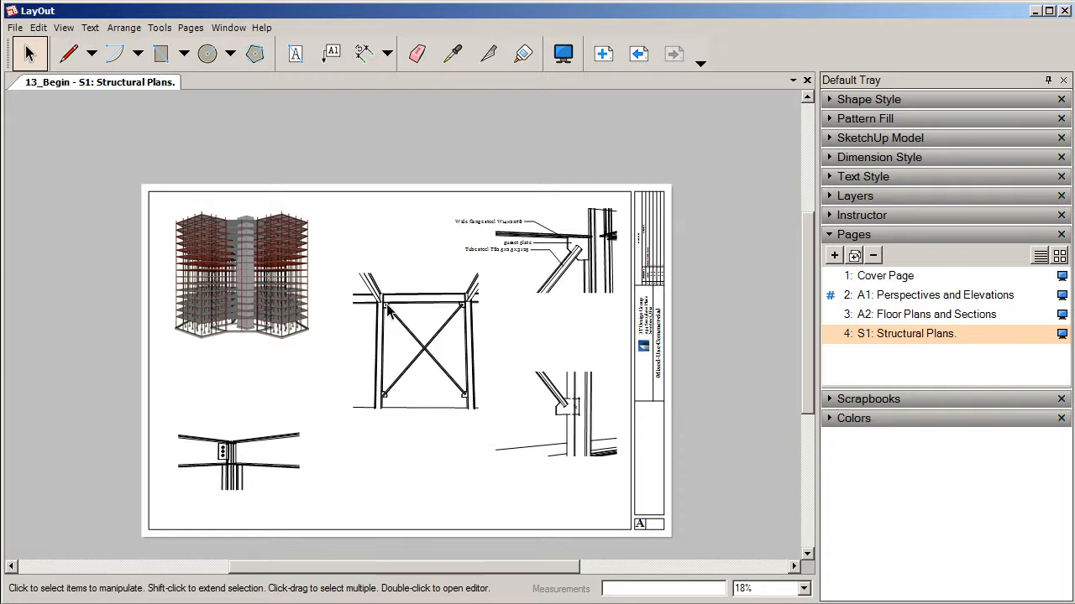
pyautogui.click(898, 297)
pyautogui.click(900, 314)
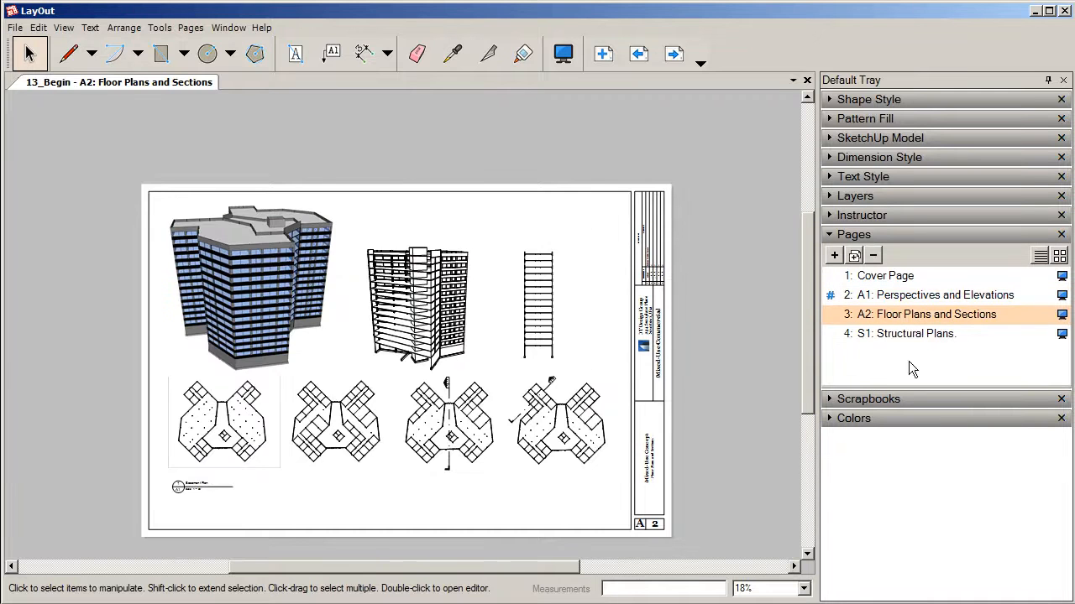
pyautogui.click(930, 336)
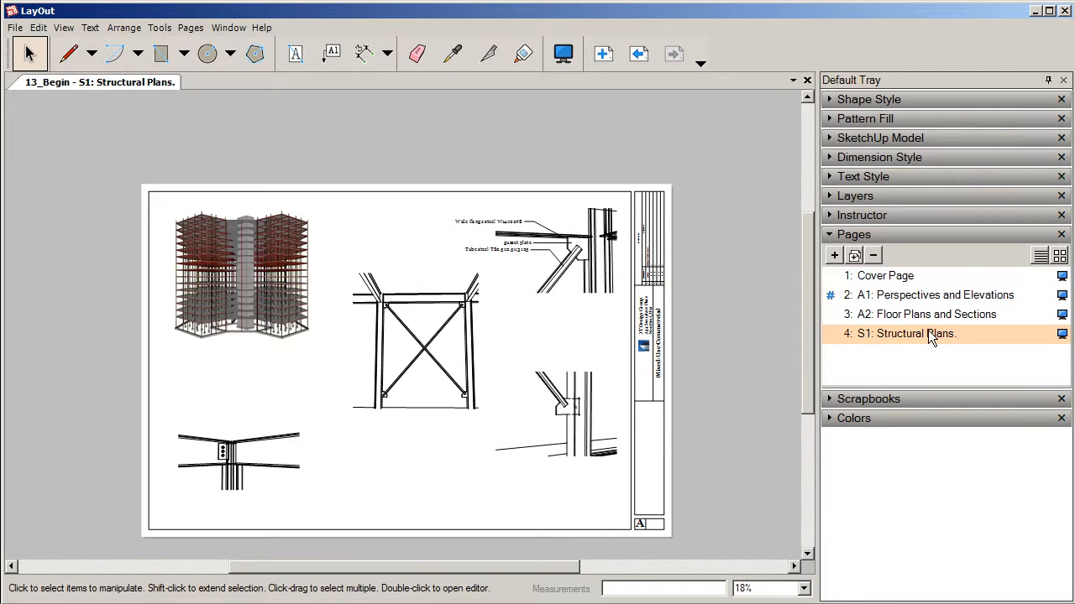